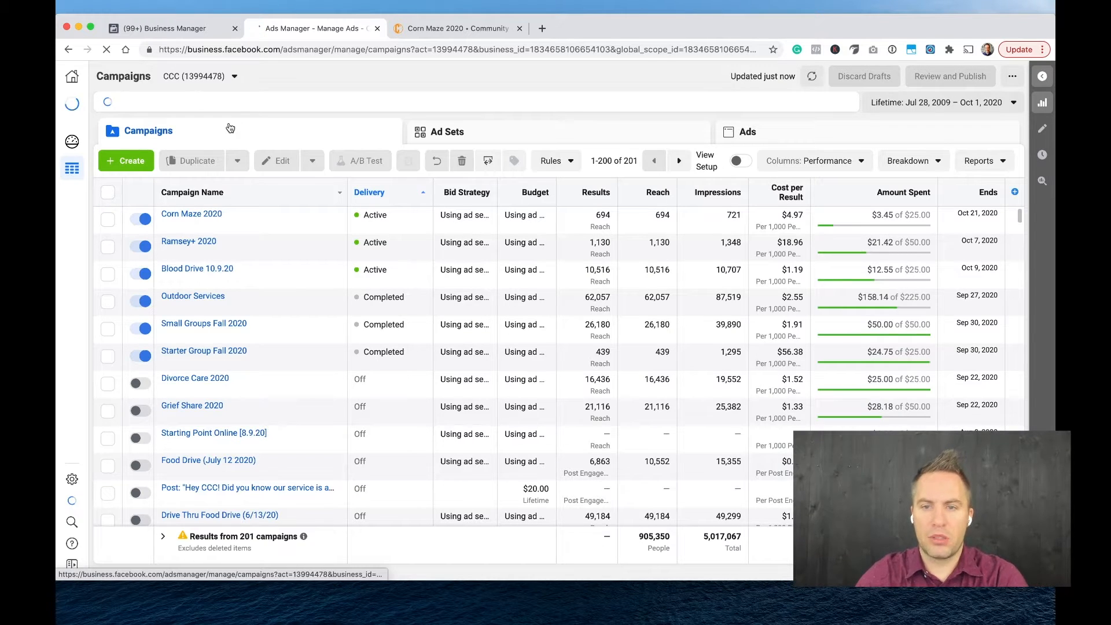
Create a new campaign, dismiss the leftover draft, and choose Conversions as its marketing objective.
left_click(129, 161)
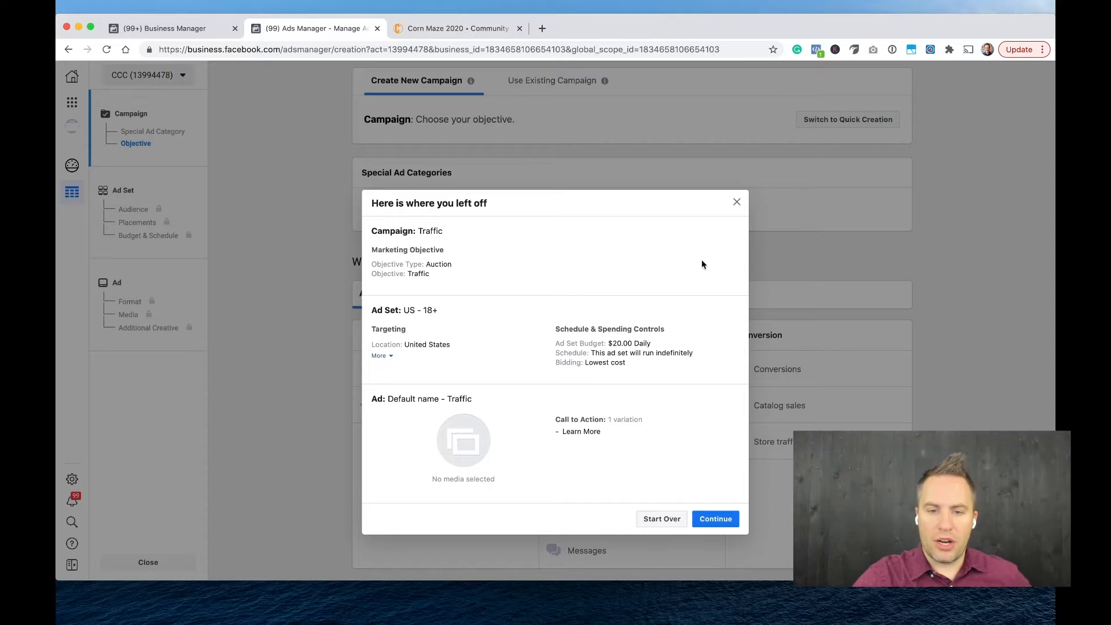
left_click(735, 203)
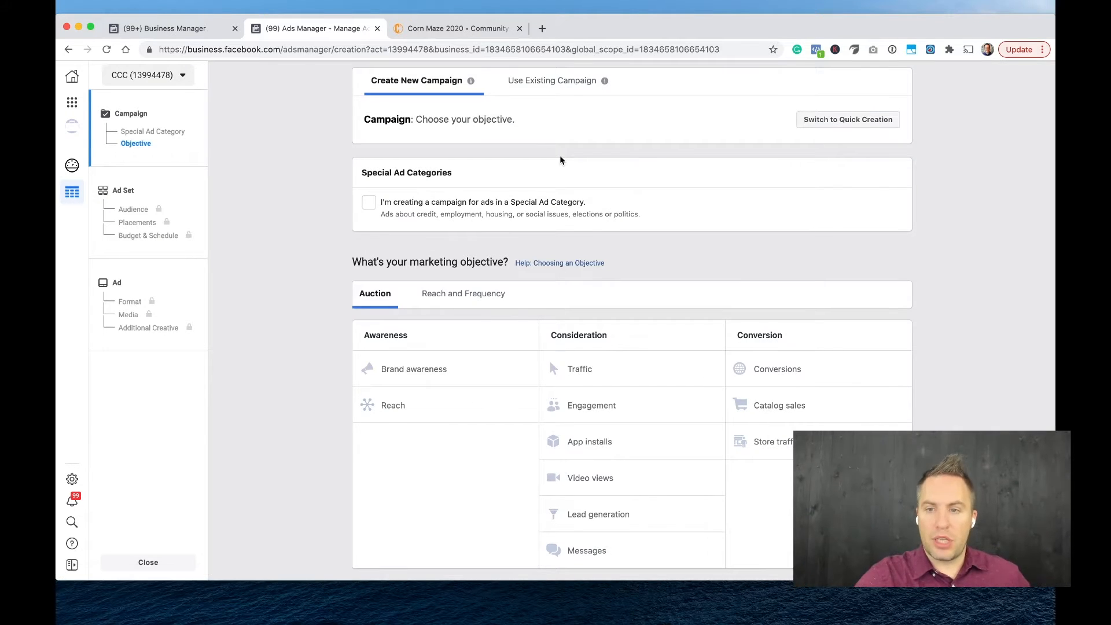
scroll(533, 175, "down", 1)
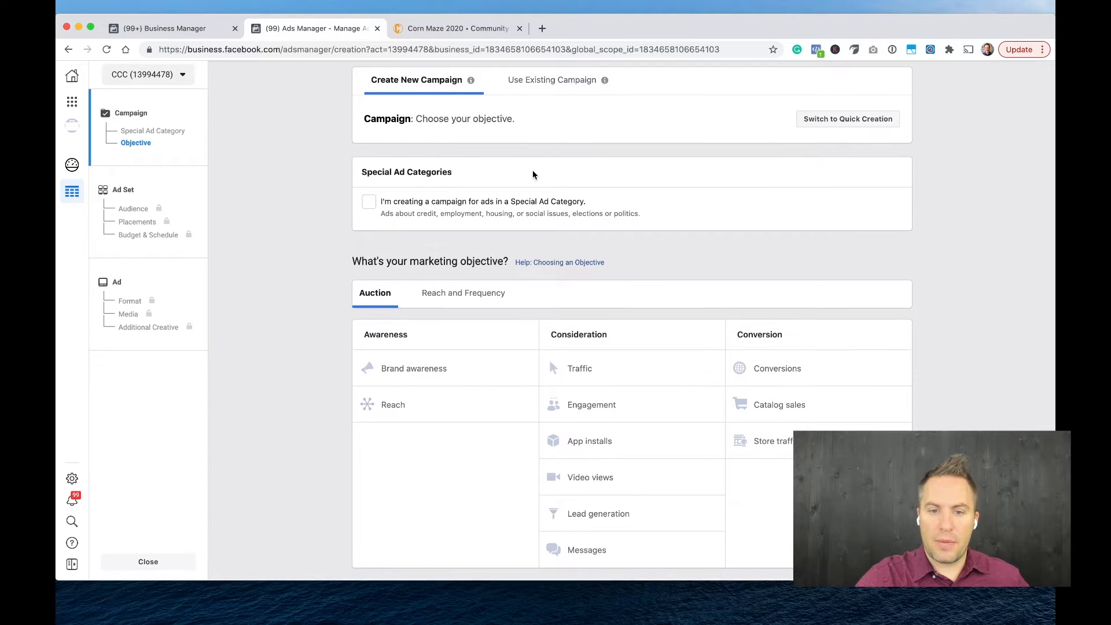
scroll(555, 276, "up", 1)
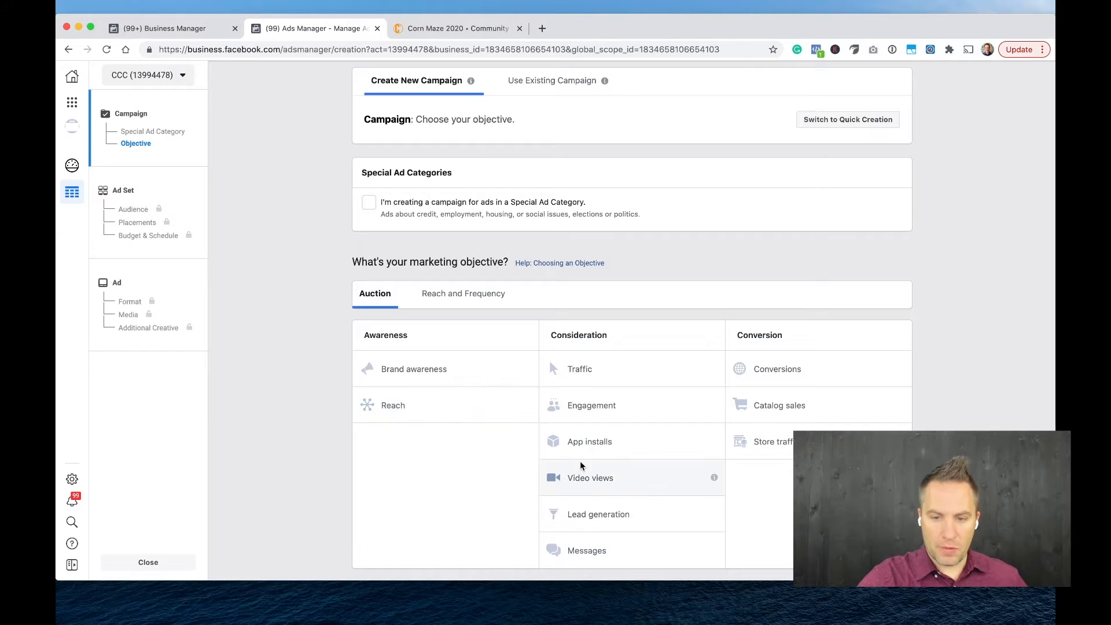
scroll(637, 498, "down", 1)
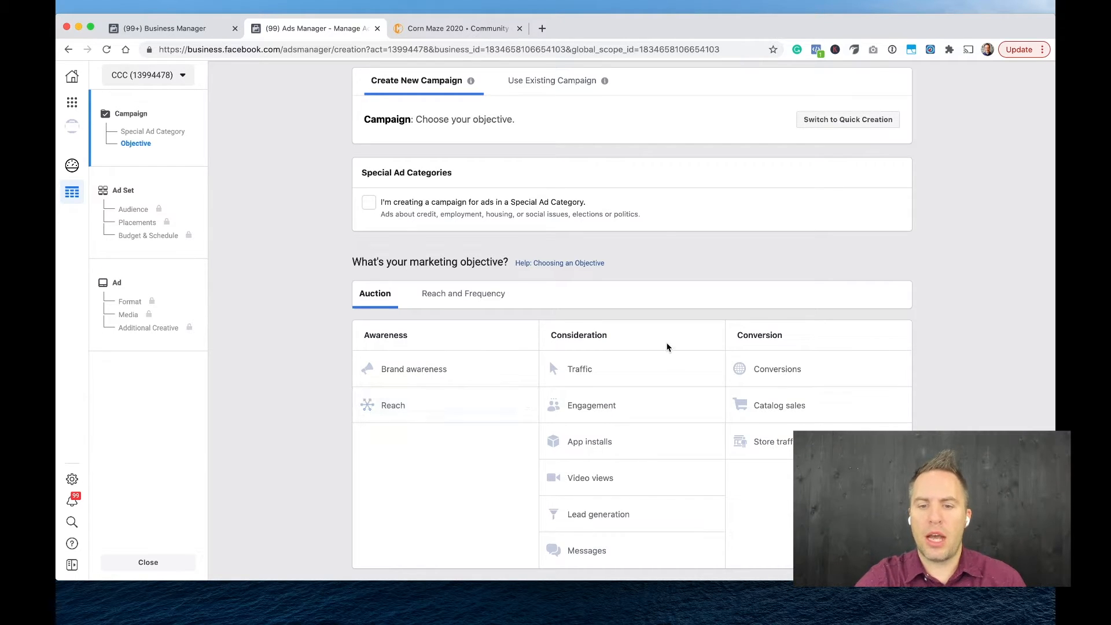
left_click(789, 373)
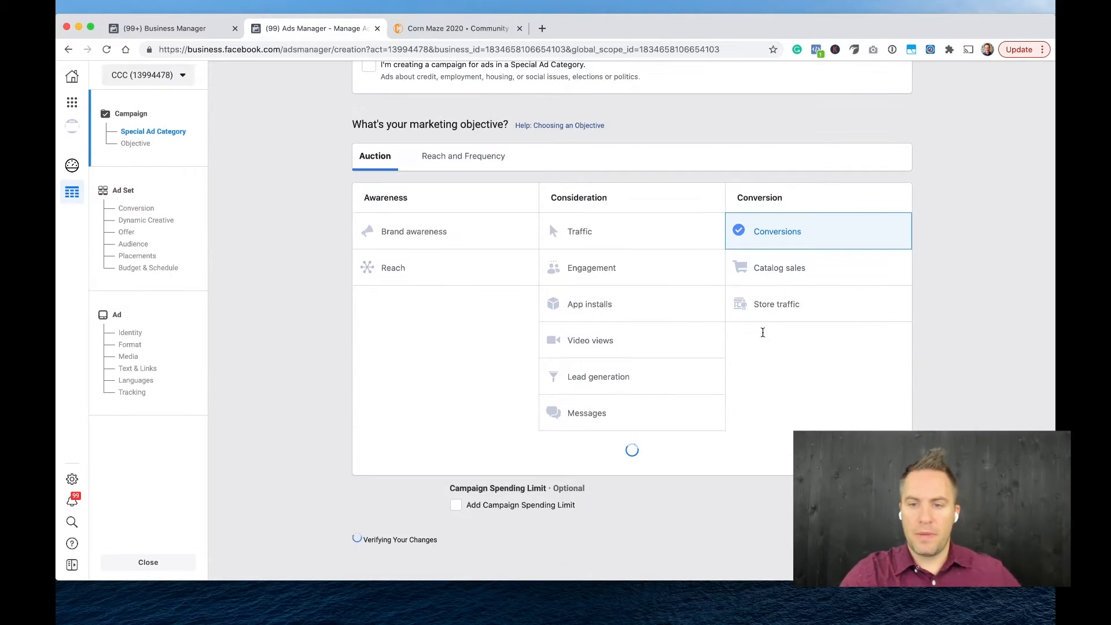
Name the campaign "PDF Conversions".
scroll(657, 457, "up", 2)
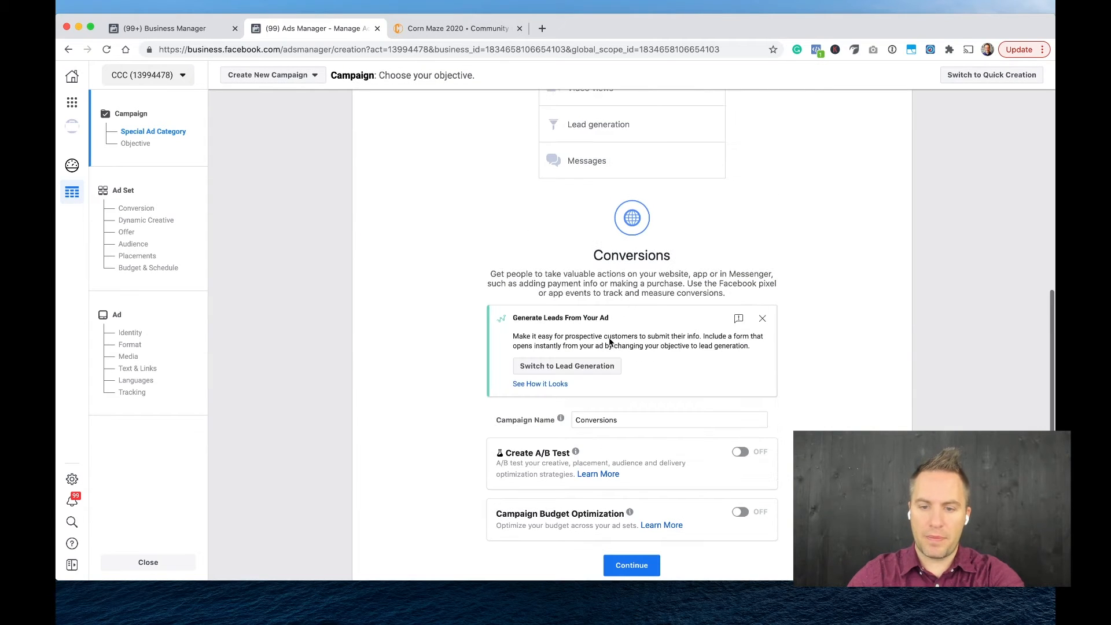
double_click(605, 421)
key("Left")
type("PDF")
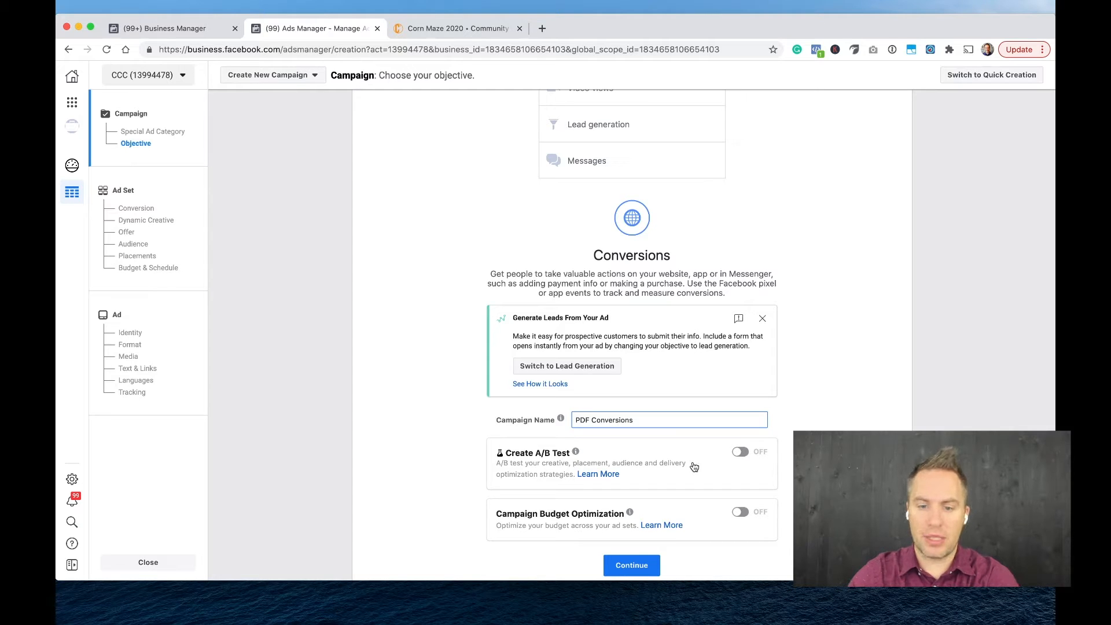
Turn on Campaign Budget Optimization and set the daily campaign budget to $10.00.
scroll(692, 468, "down", 2)
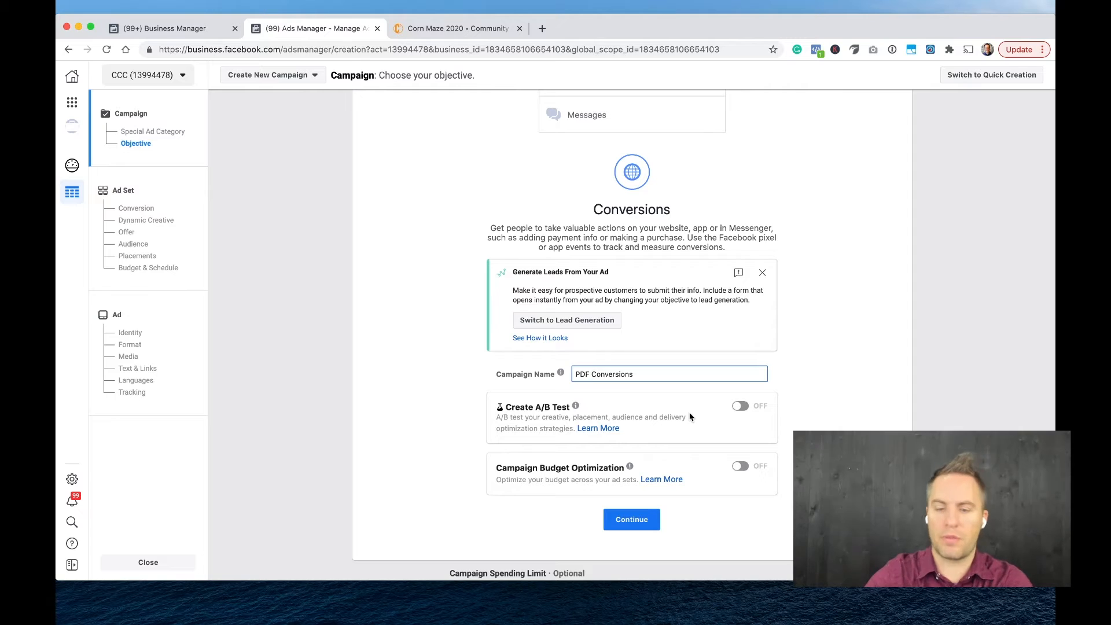
left_click(741, 466)
scroll(708, 503, "down", 2)
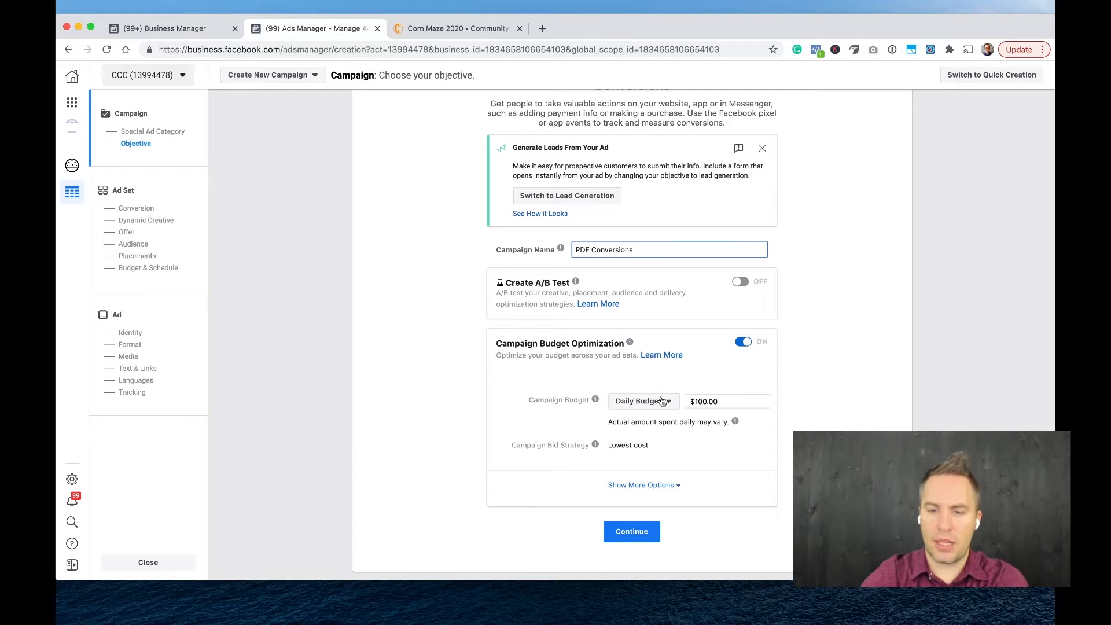
left_click(697, 400)
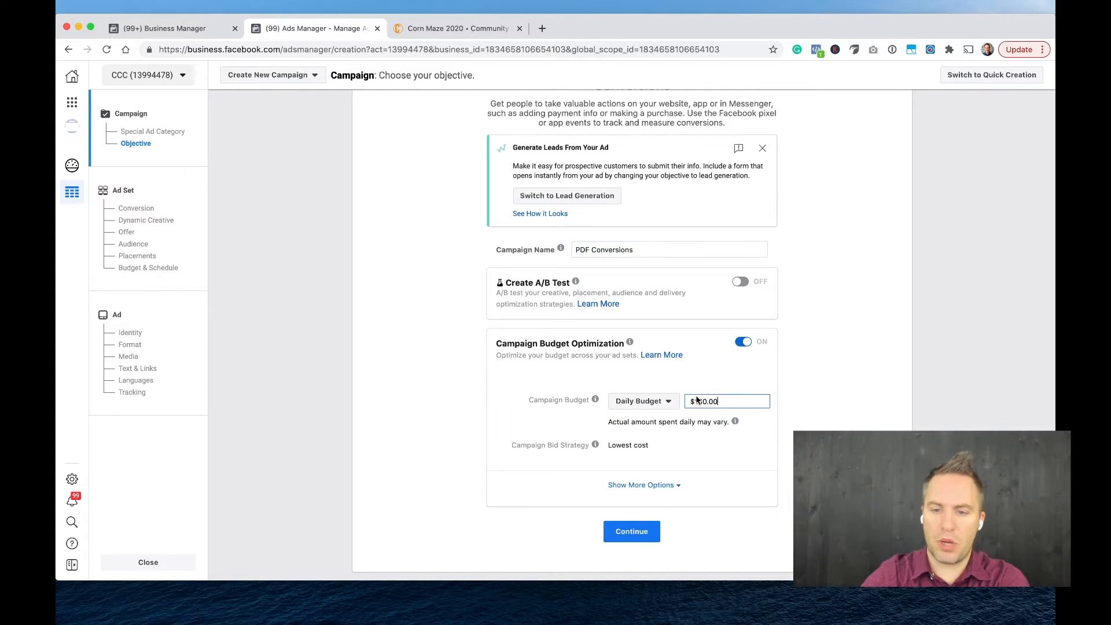
key("BackSpace")
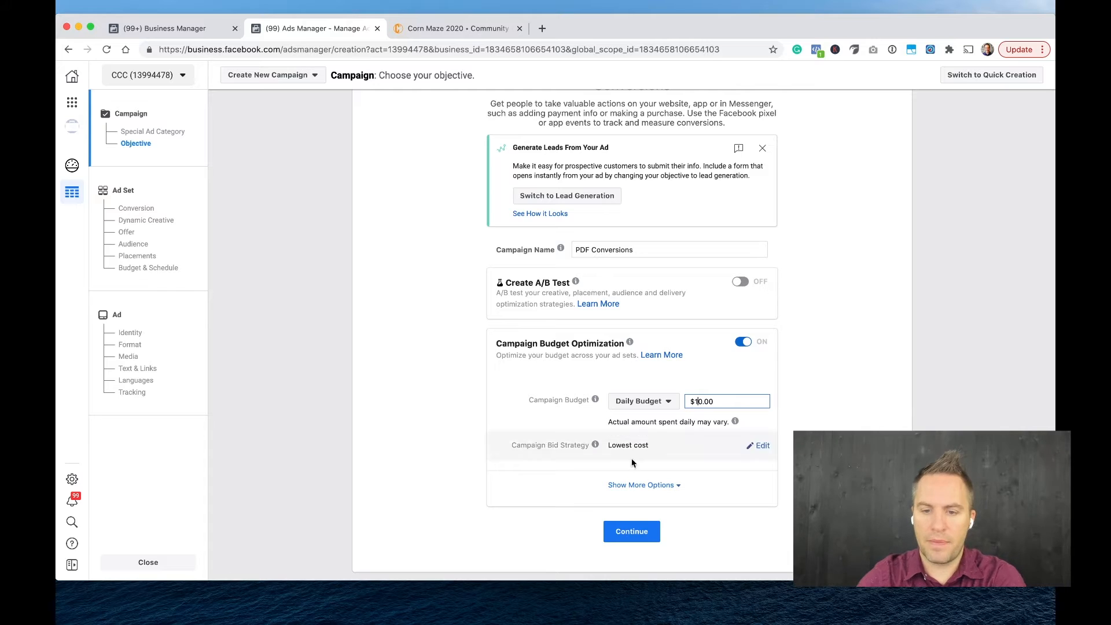
left_click(554, 499)
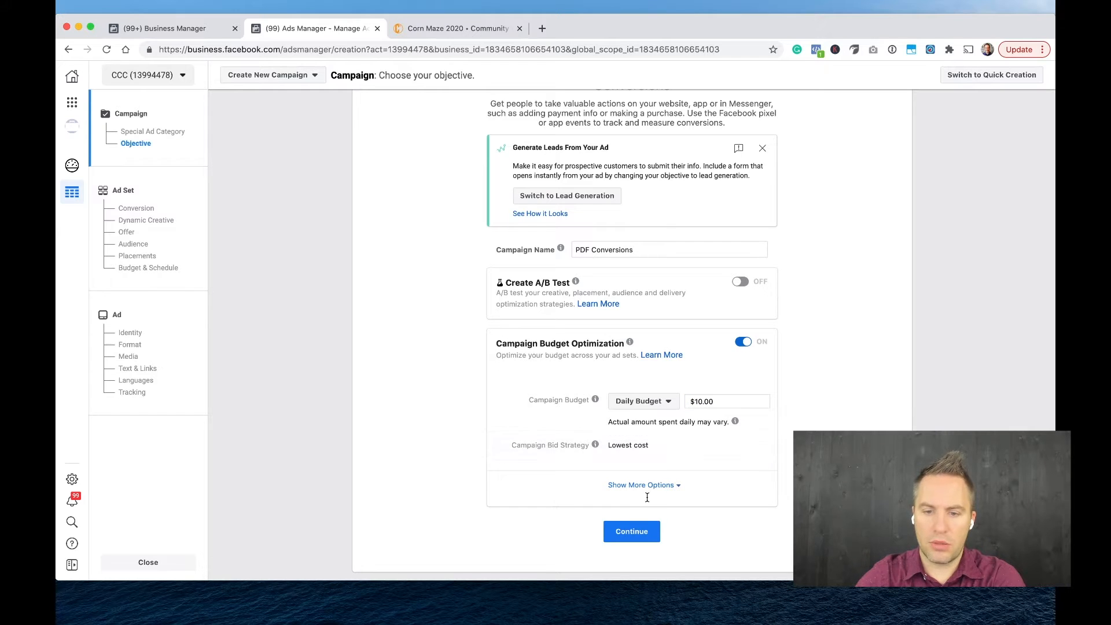
Review the campaign's ad scheduling and budget type options, keep Daily Budget, and continue to the ad set.
left_click(629, 484)
scroll(665, 405, "down", 5)
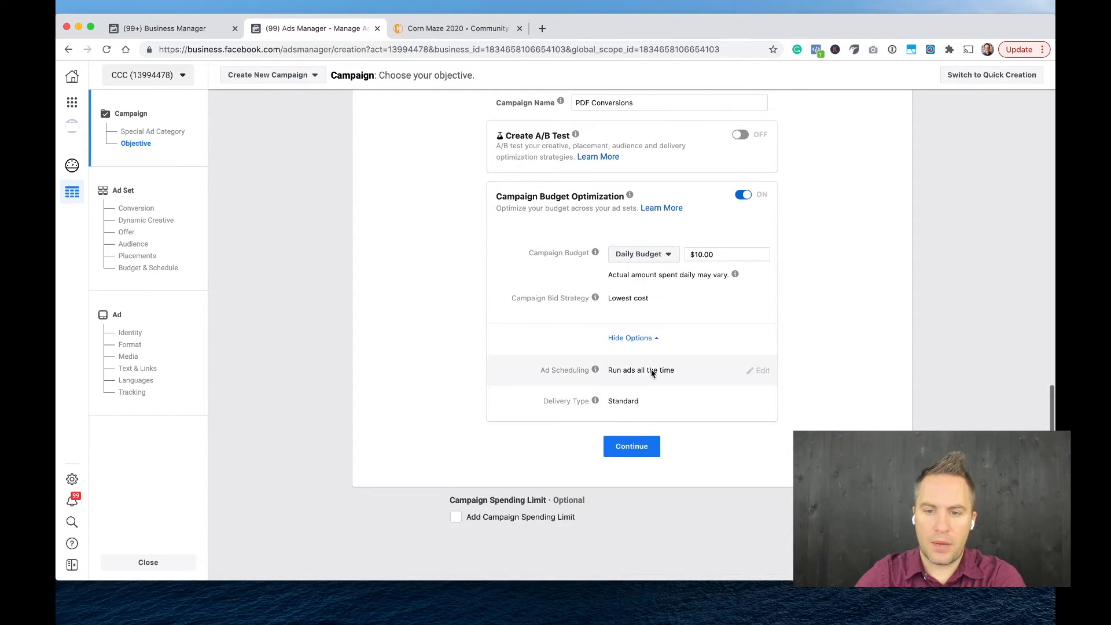
mouse_move(759, 370)
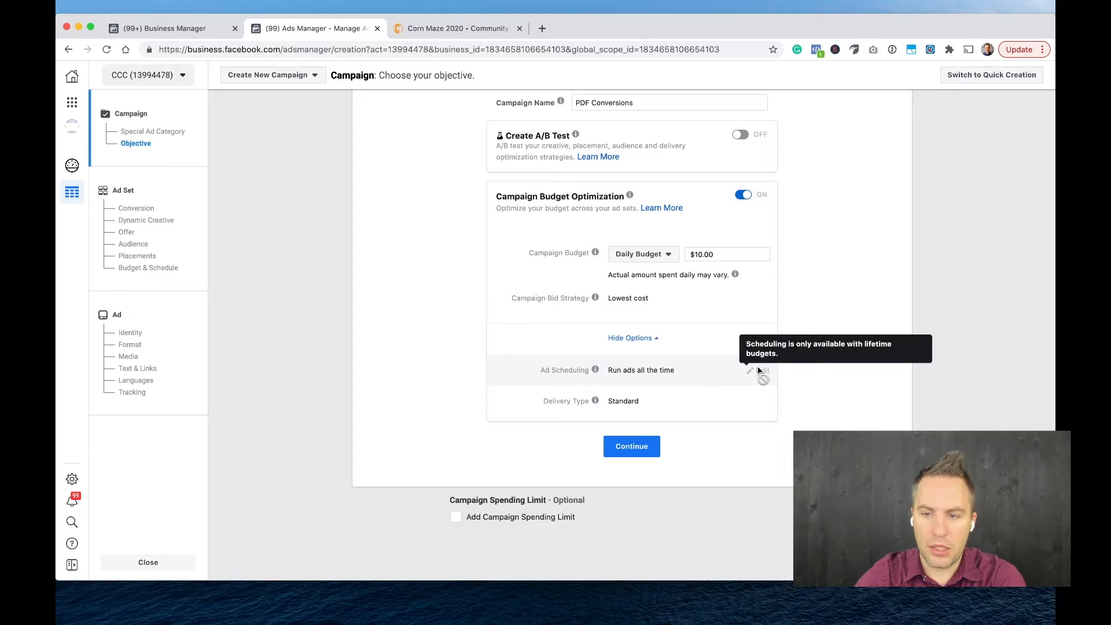
mouse_move(591, 373)
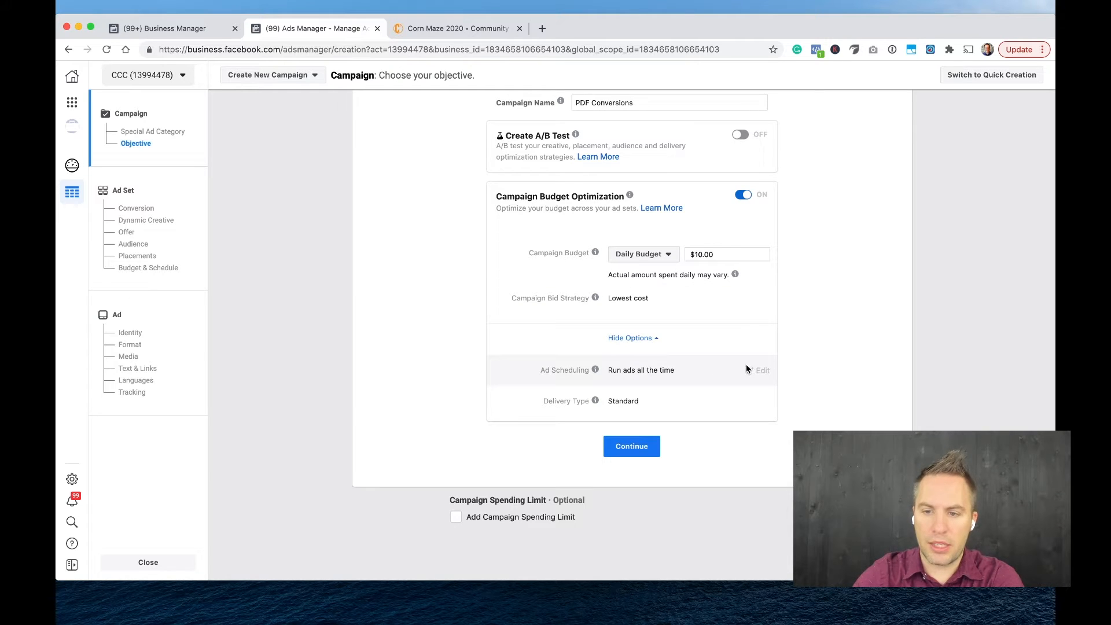
left_click(666, 258)
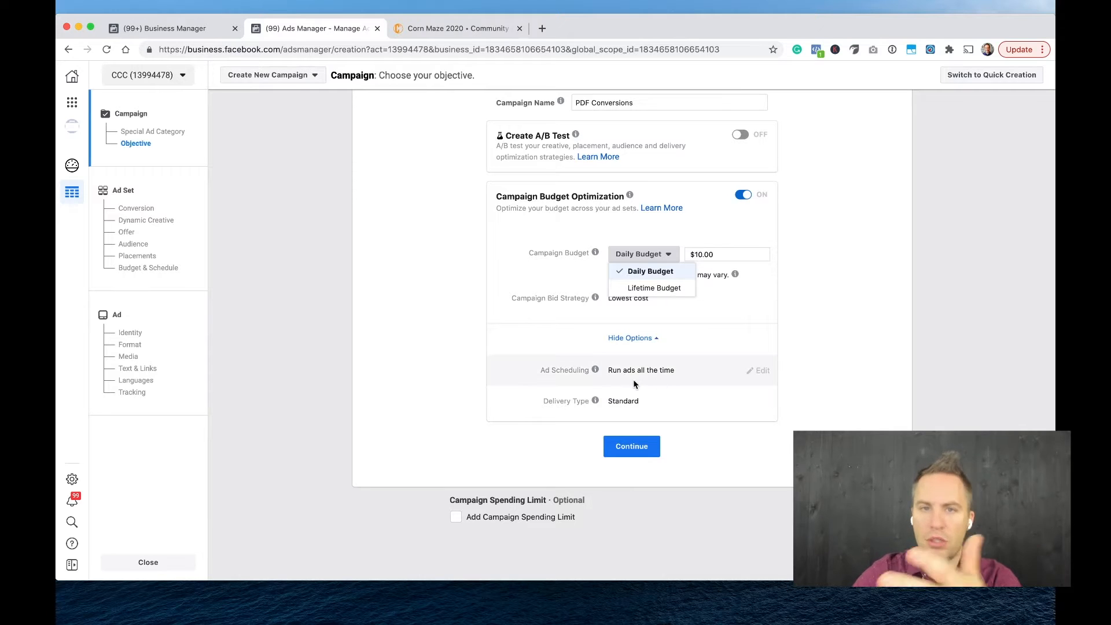
left_click(631, 444)
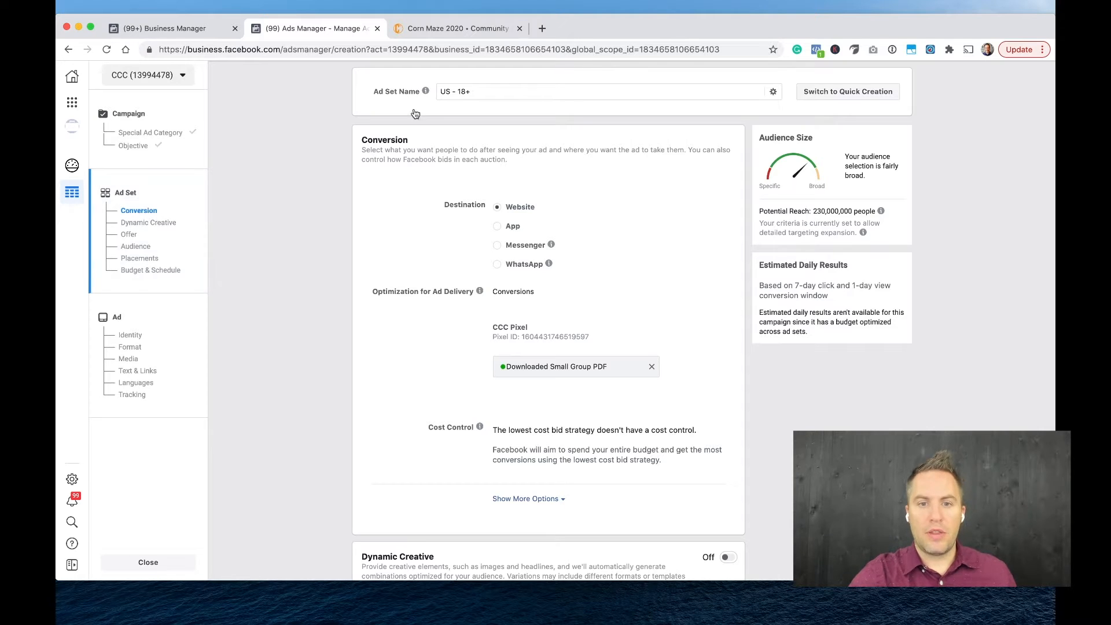
Rename the ad set as "PDF Ad Set".
triple_click(468, 93)
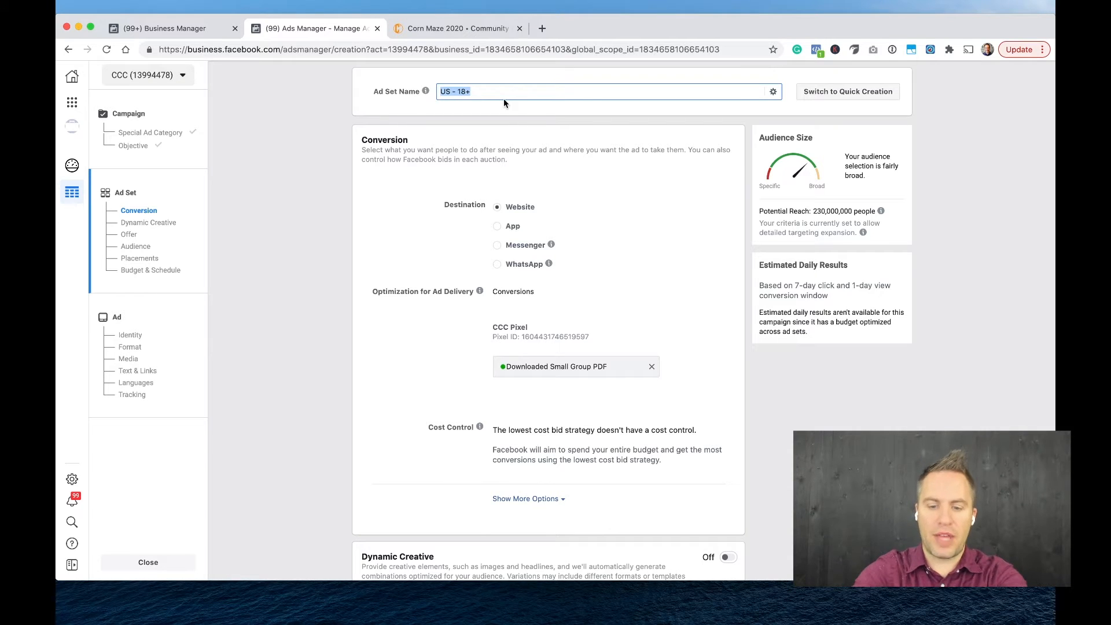
type("Pepol")
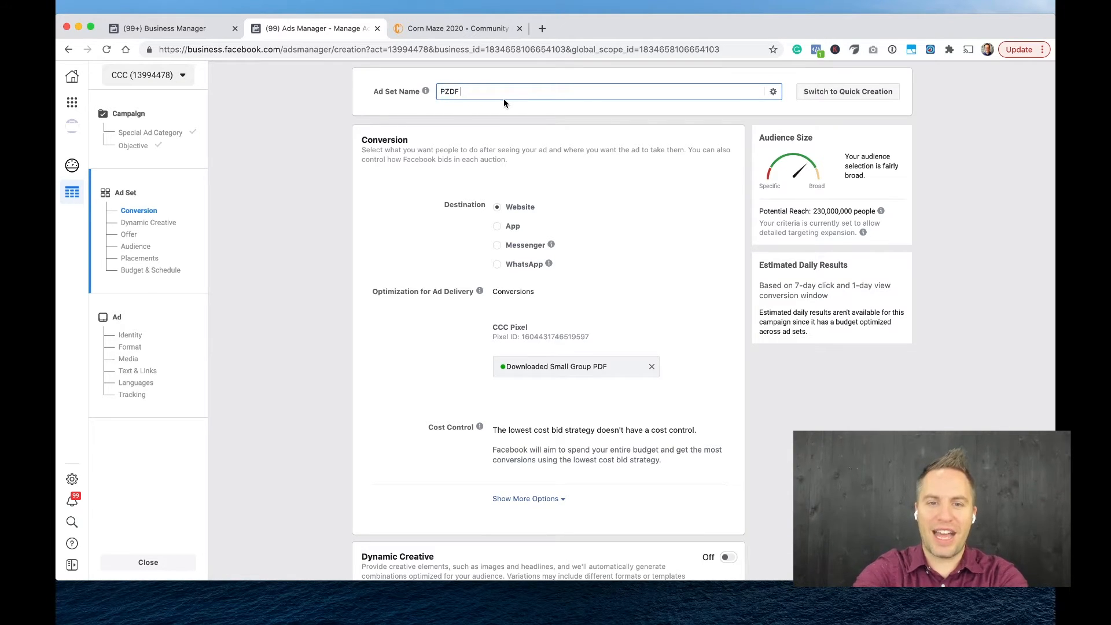
key("BackSpace")
key("BackSpace")
key("BackSpace")
key("BackSpace")
type("DF Ad Set")
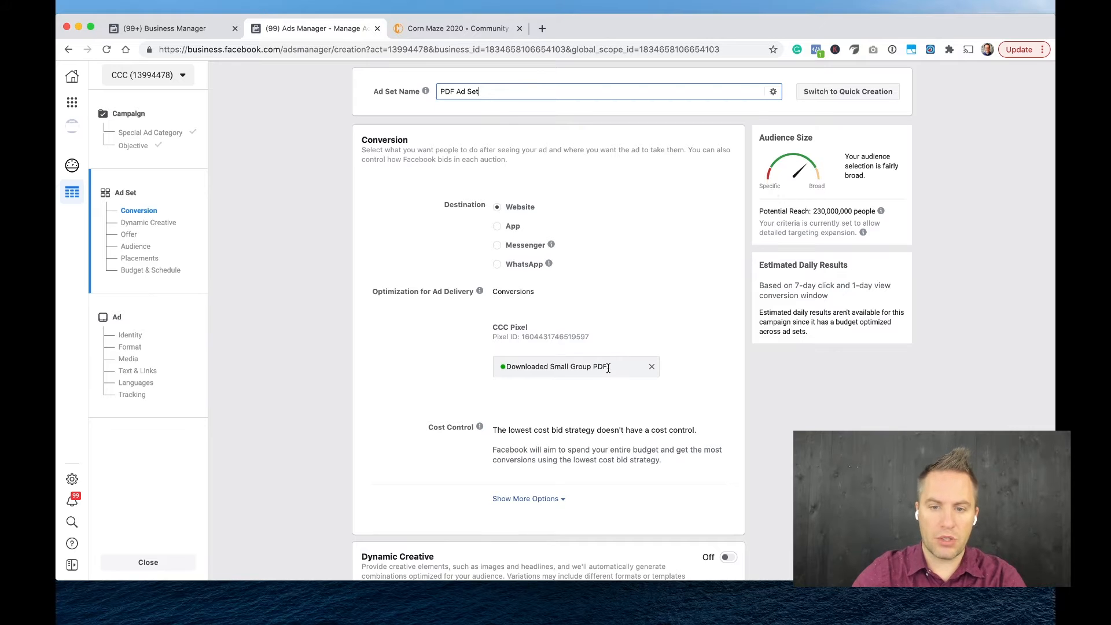
Examine the ad set's conversion settings and the available conversion window choices, keeping 7 days click or 1 day view.
scroll(639, 440, "down", 5)
scroll(590, 441, "up", 5)
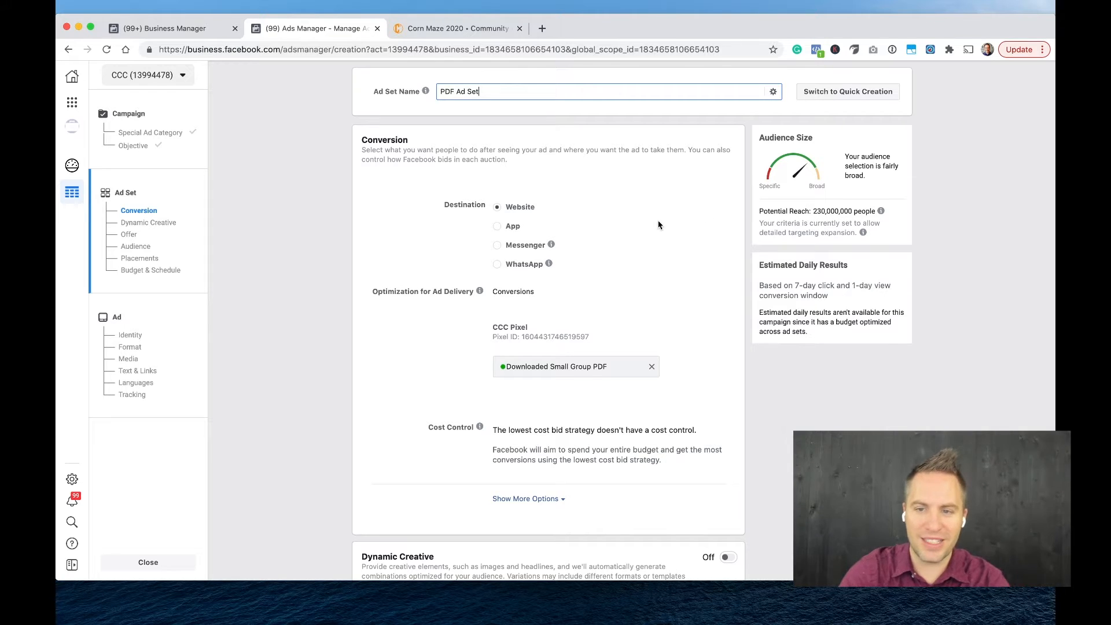
scroll(658, 225, "down", 5)
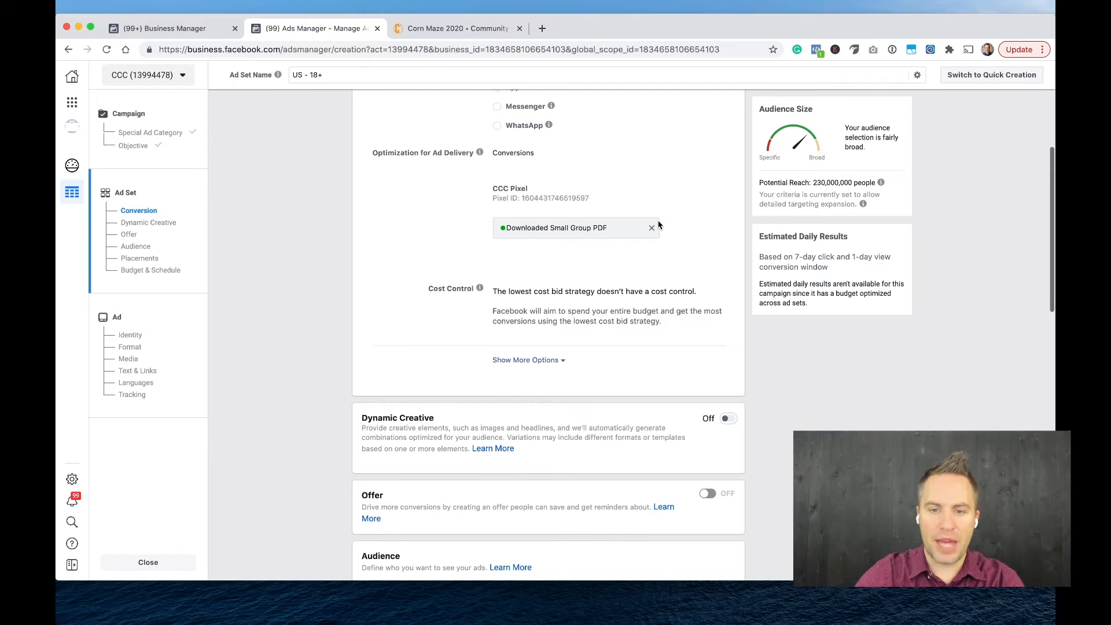
scroll(658, 221, "up", 2)
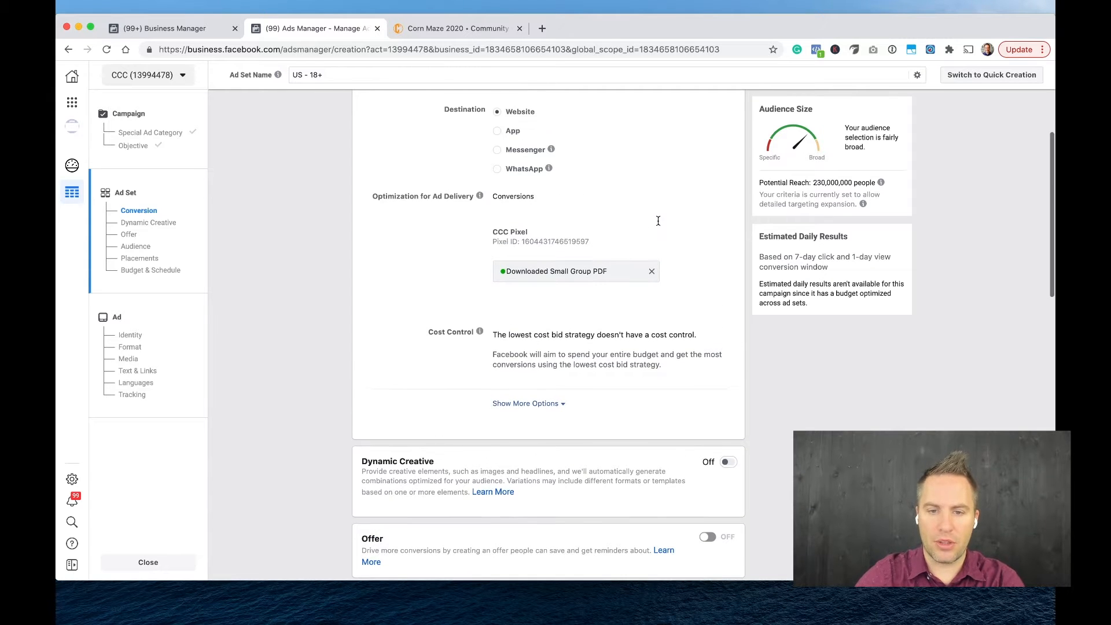
scroll(659, 222, "down", 2)
scroll(658, 221, "down", 4)
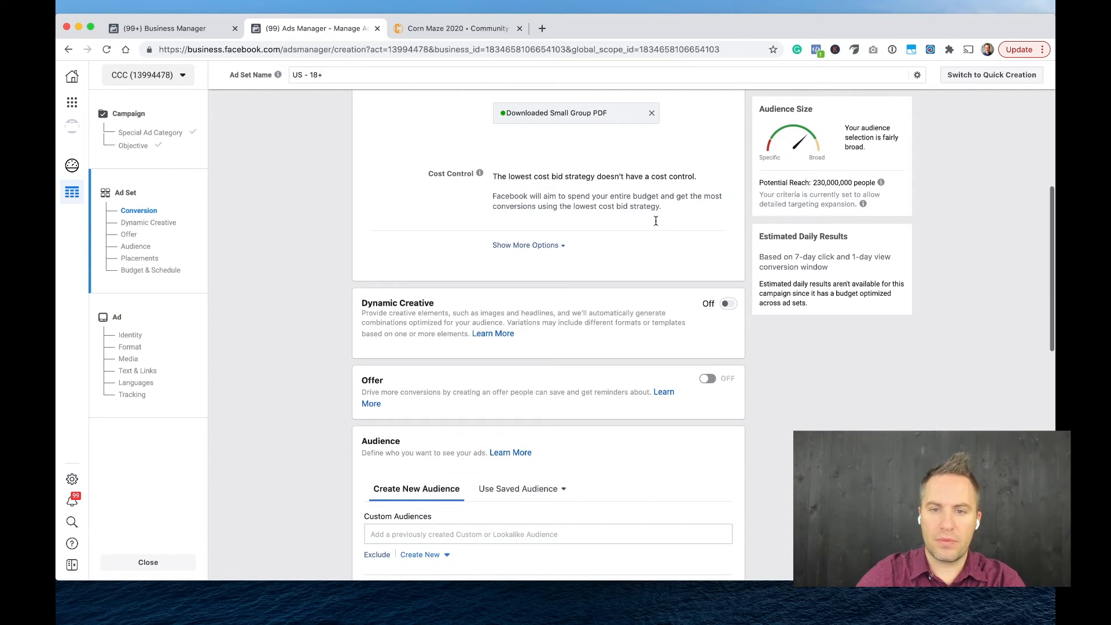
left_click(533, 246)
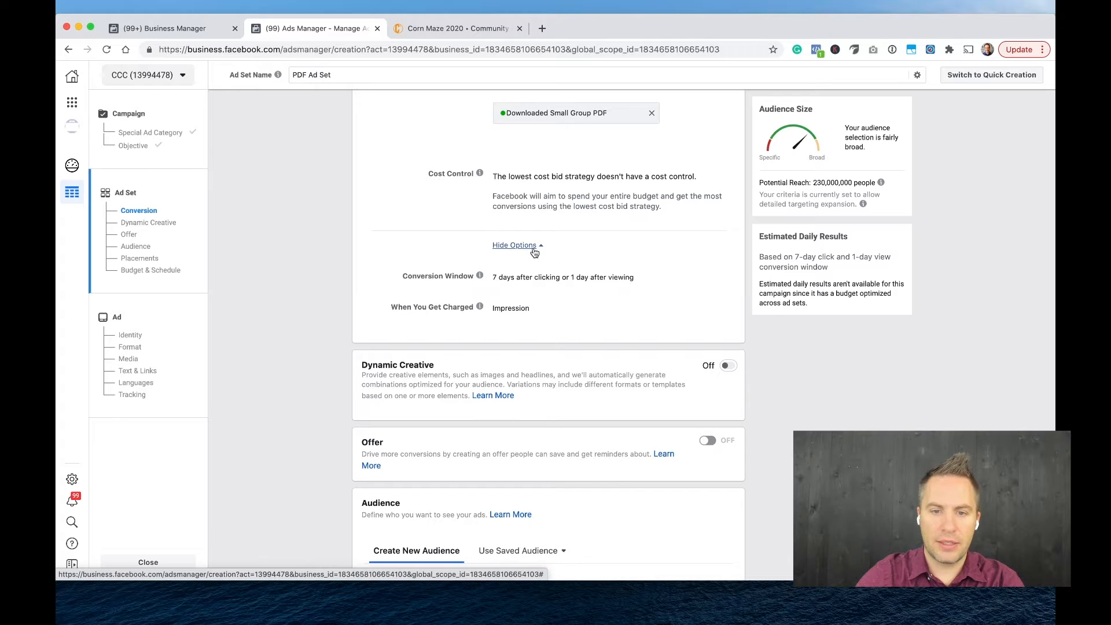
scroll(529, 314, "down", 2)
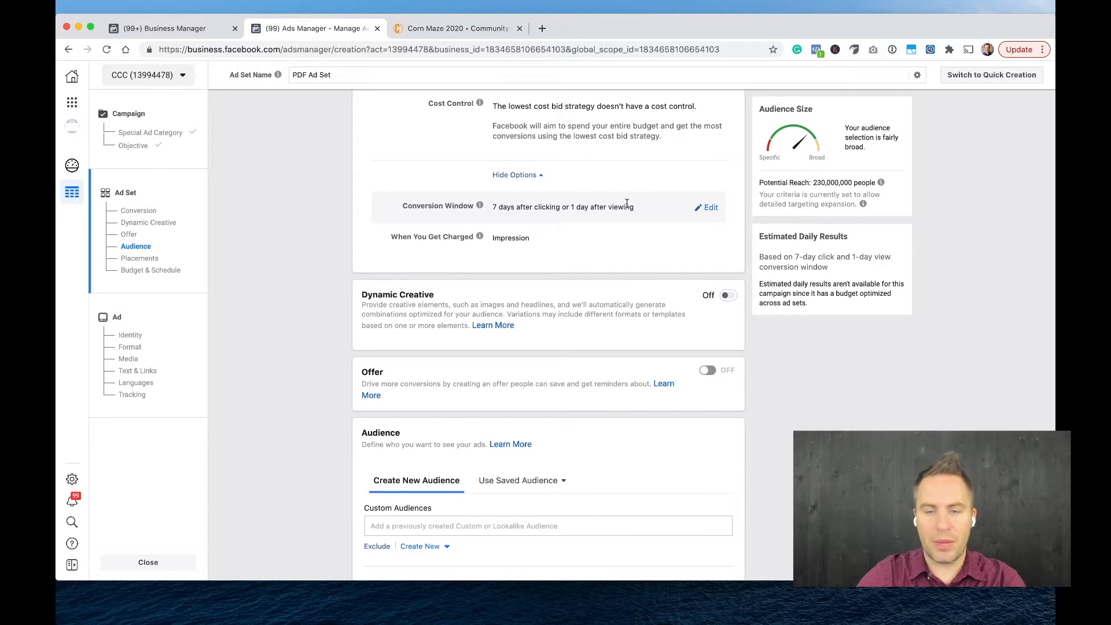
left_click(708, 208)
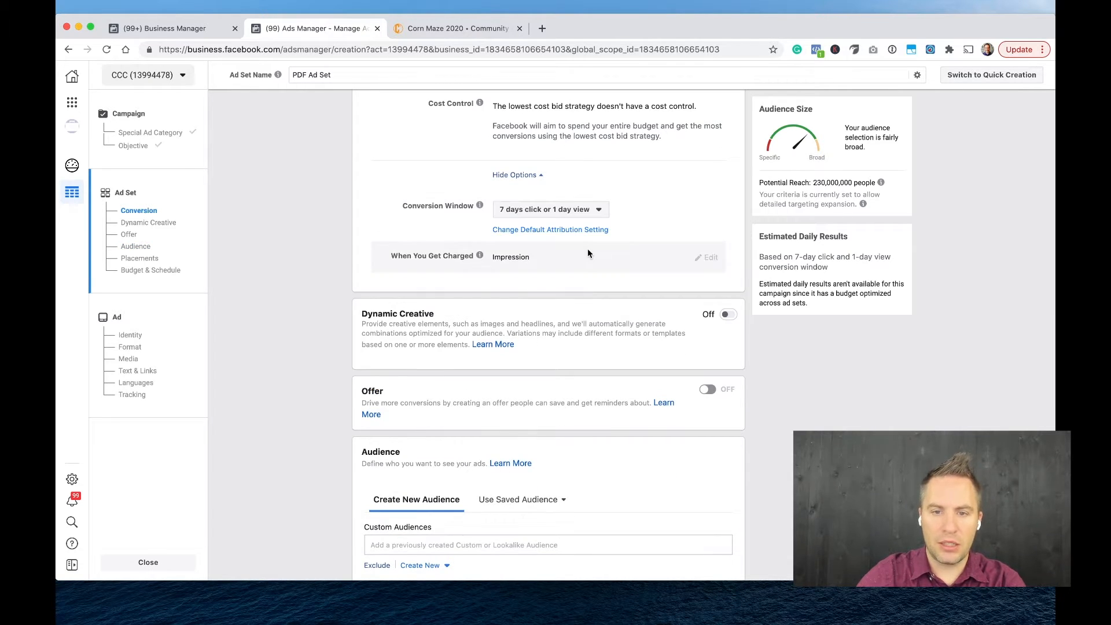
left_click(590, 209)
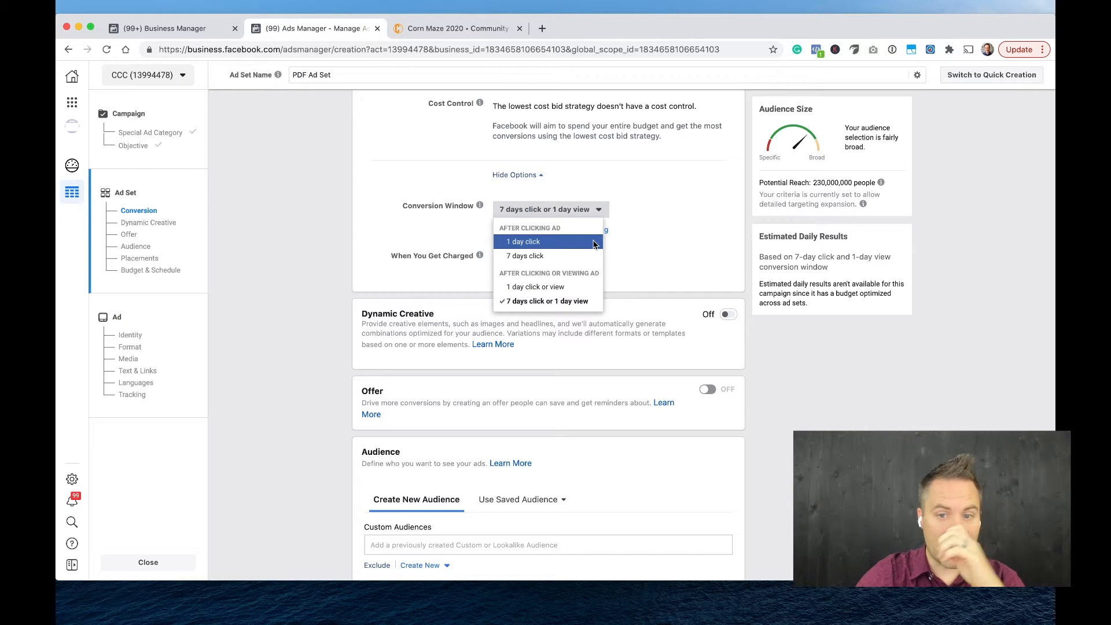
left_click(642, 201)
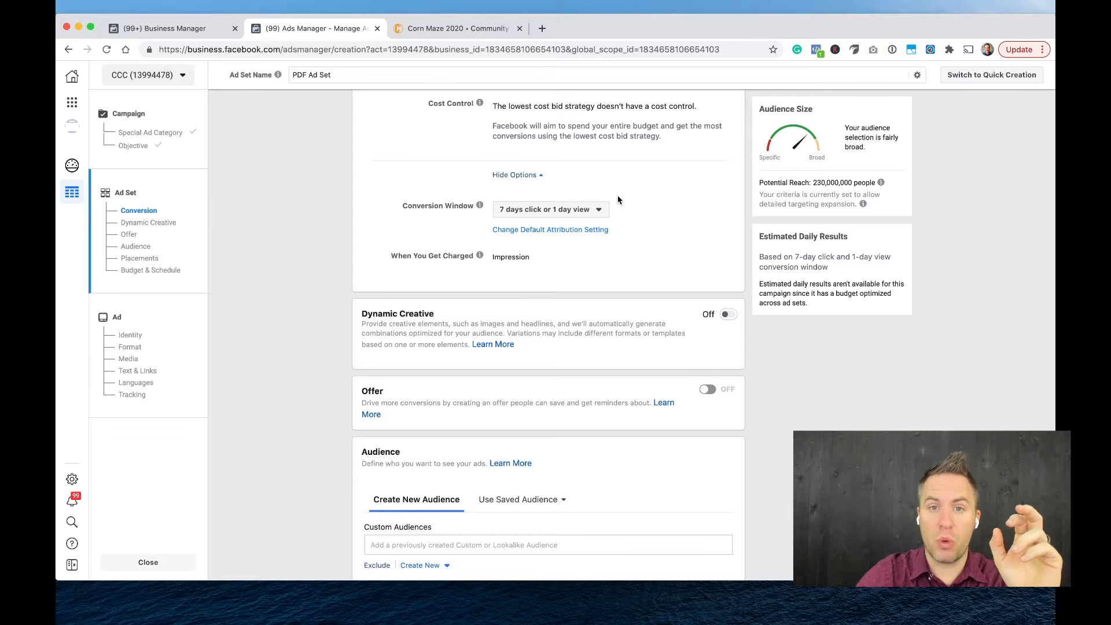
left_click(563, 222)
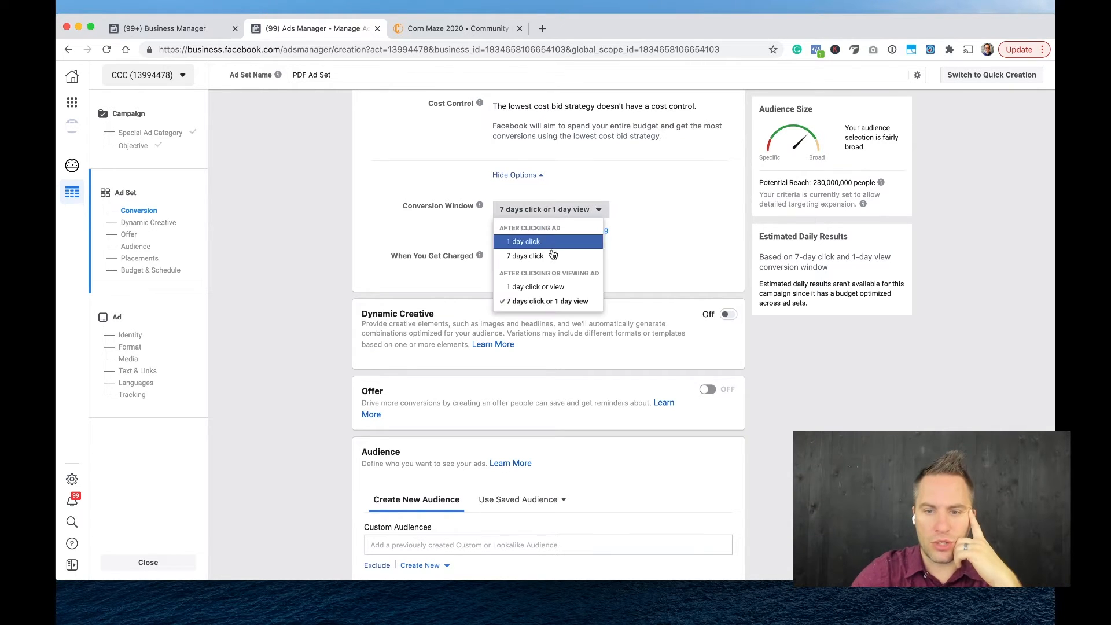
left_click(320, 235)
Turn on Dynamic Creative for the ad set and accept its explanation of how such ads are created.
scroll(342, 367, "down", 3)
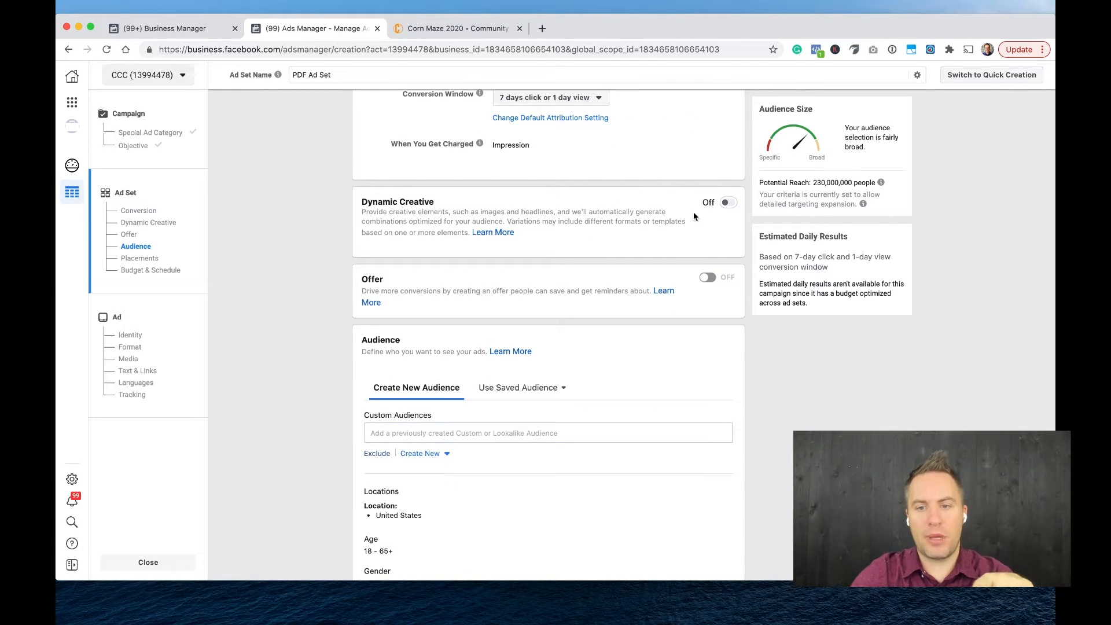
left_click(728, 205)
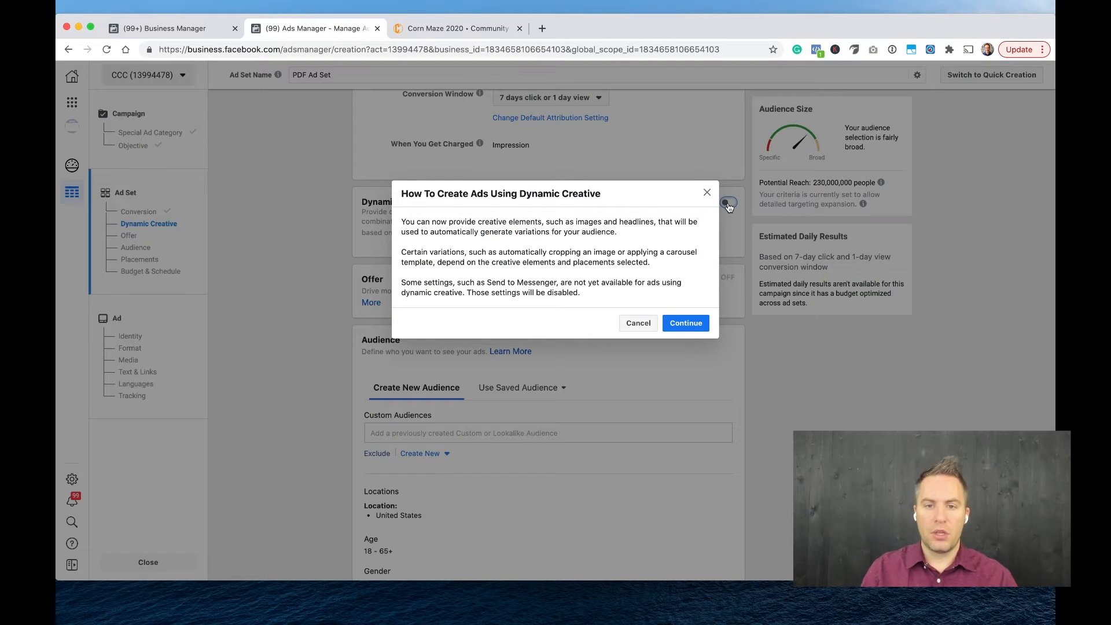
left_click(696, 322)
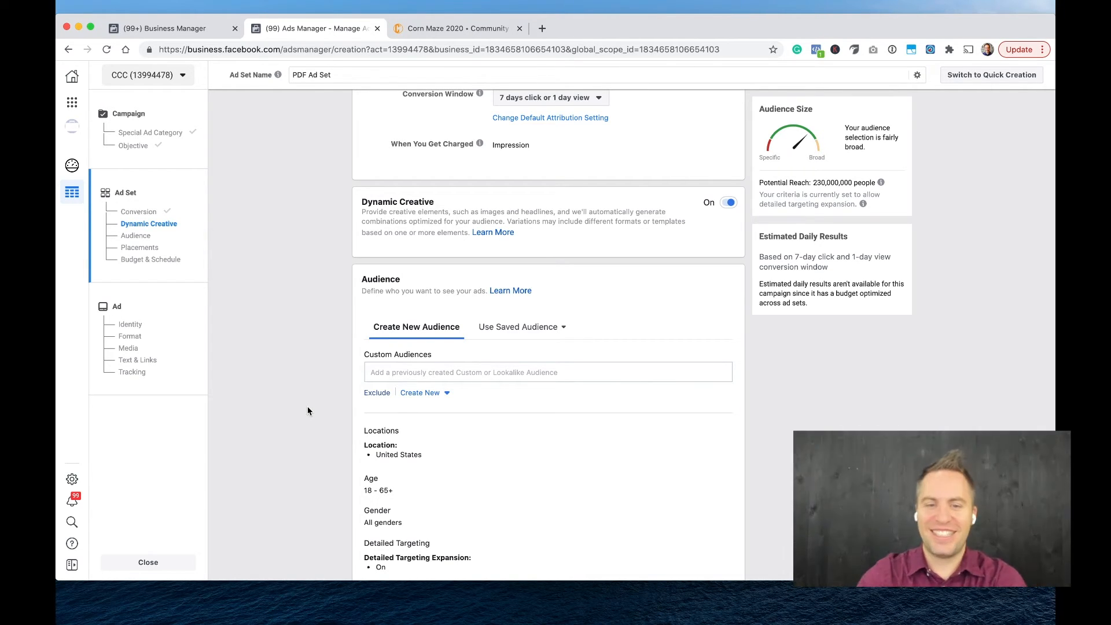
scroll(314, 385, "down", 2)
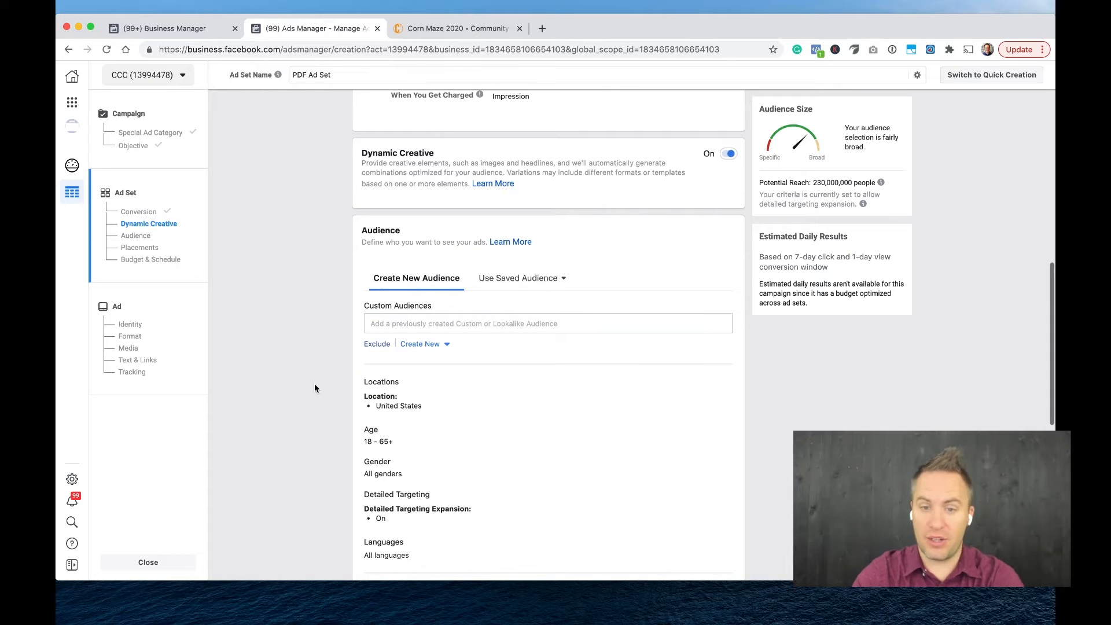
Target the ZIP code 21236 in Perry Hall, Maryland, as the audience location and dismiss the location-change notice.
scroll(315, 387, "down", 2)
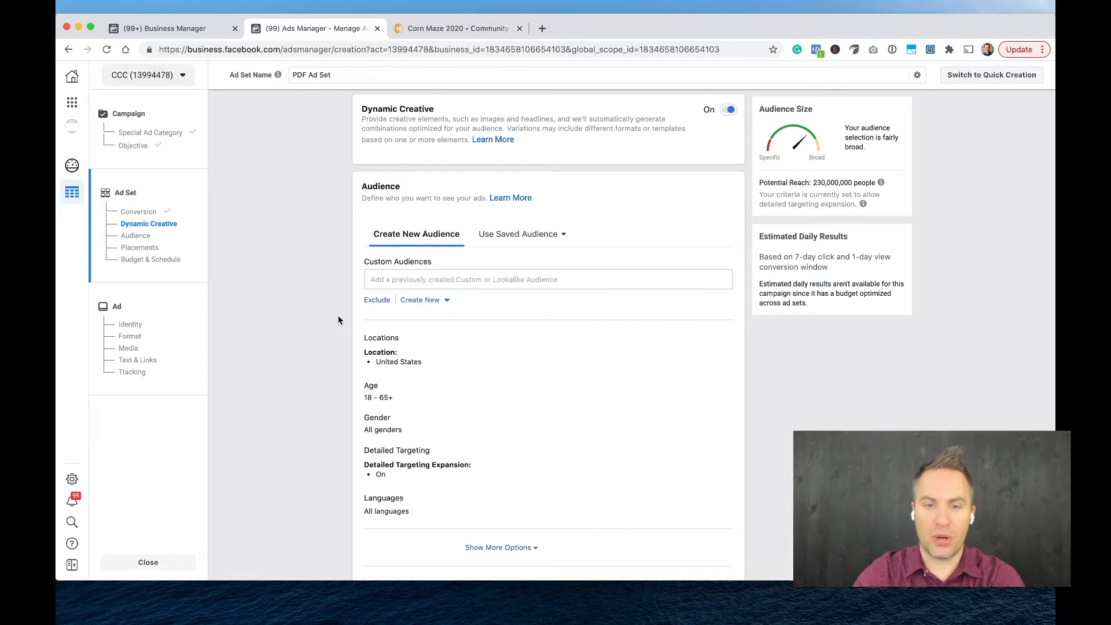
scroll(338, 320, "down", 3)
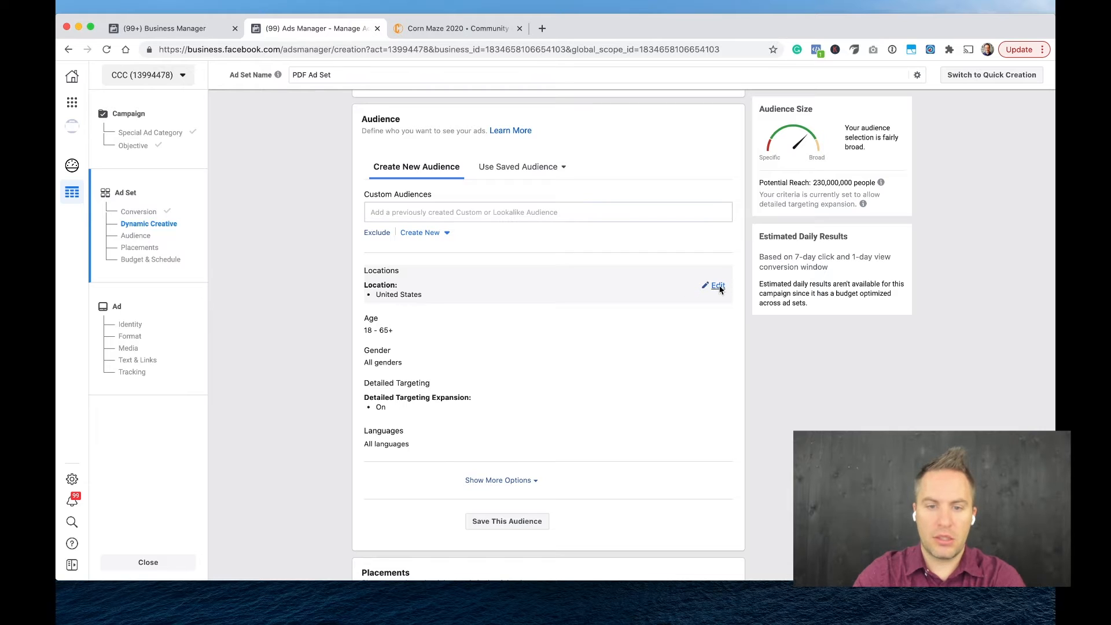
left_click(717, 287)
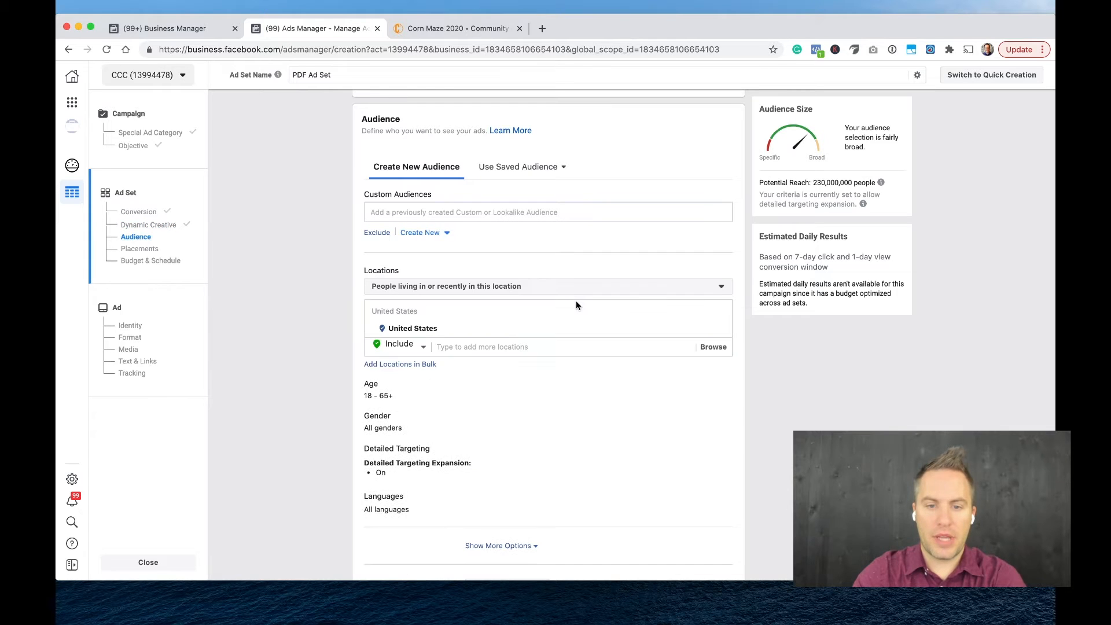
left_click(508, 346)
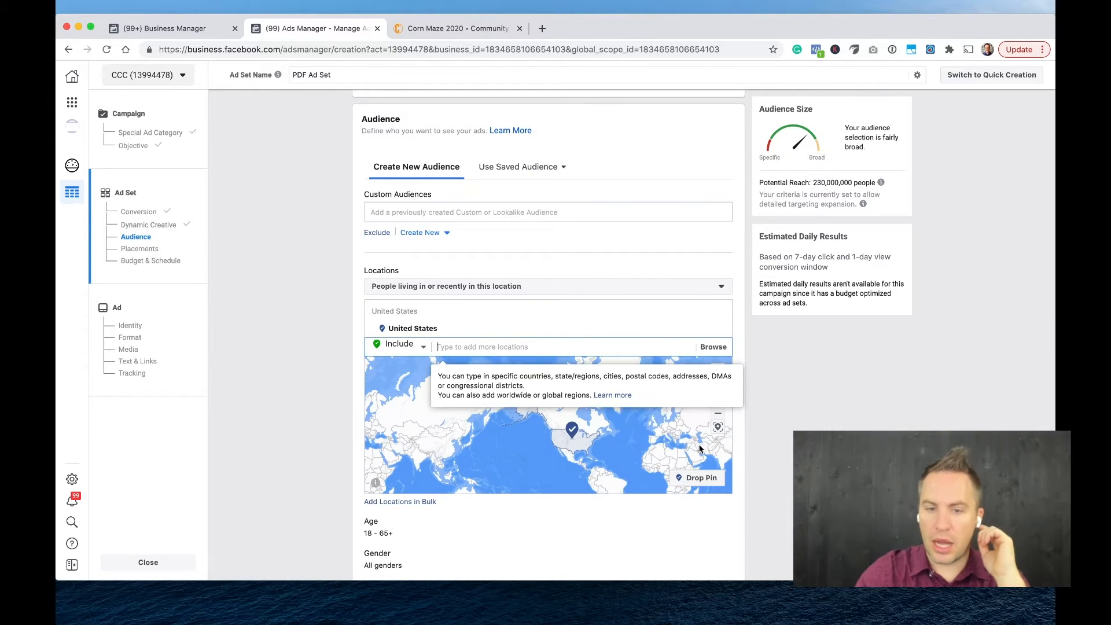
type("212")
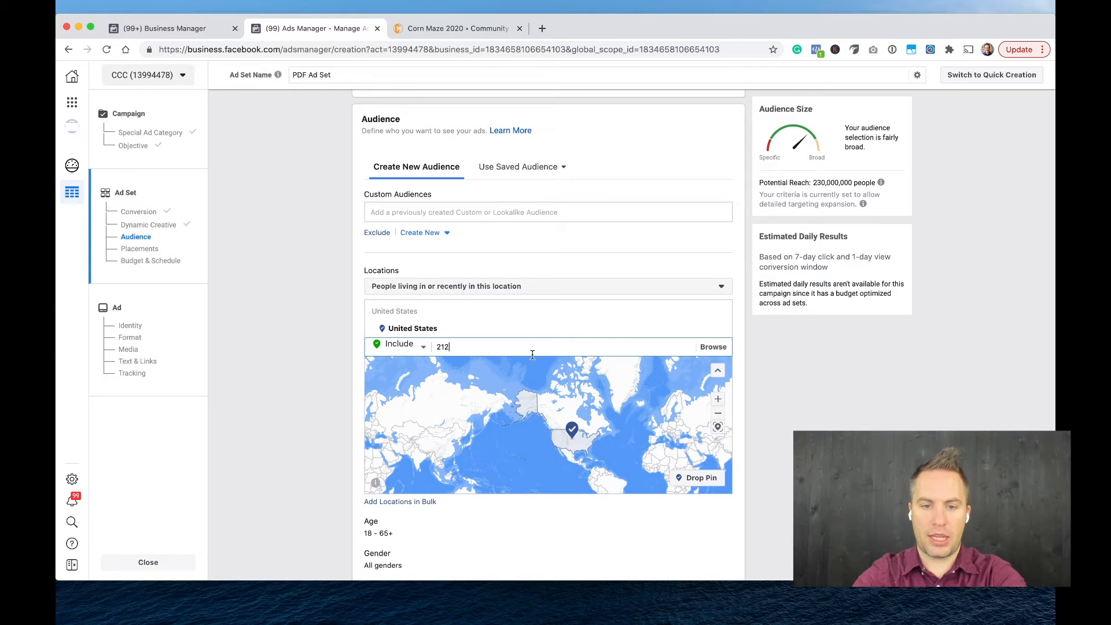
type("36")
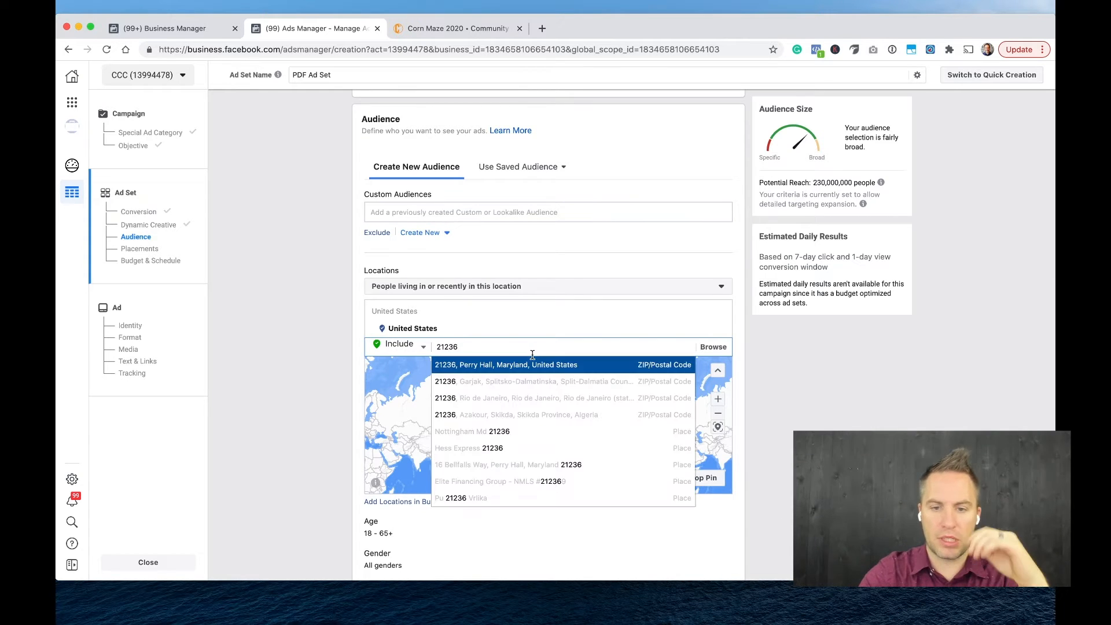
key("Return")
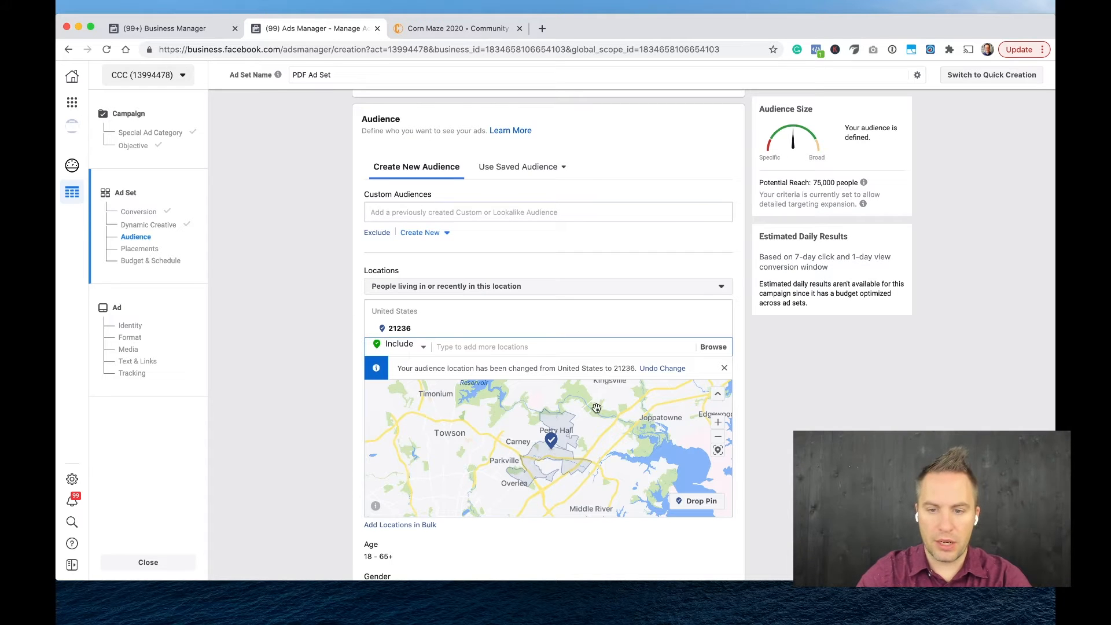
scroll(617, 387, "up", 4)
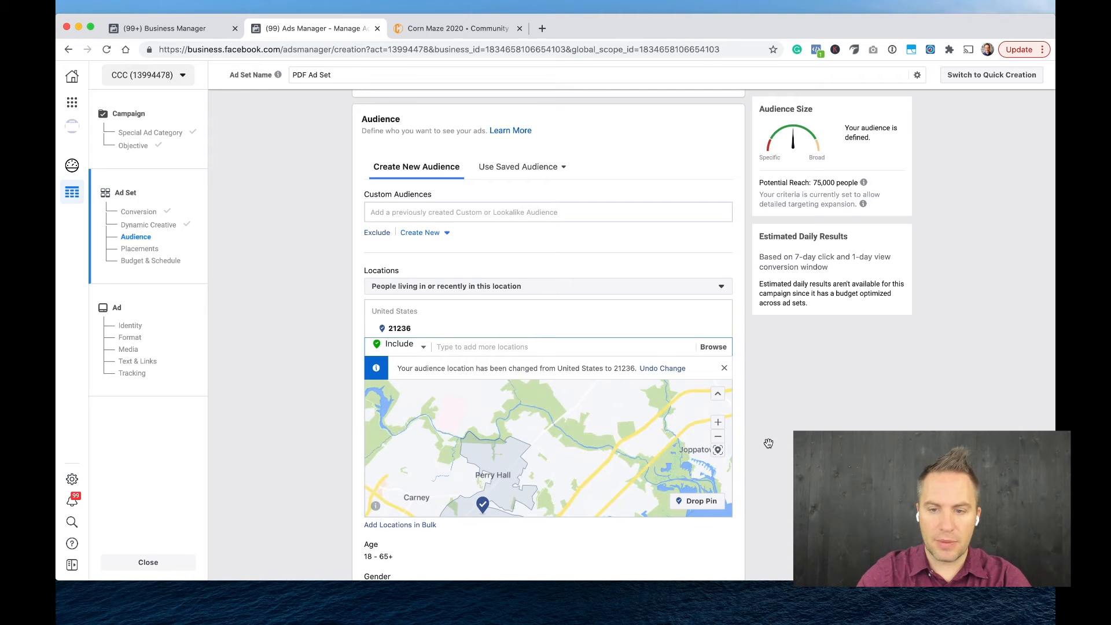
scroll(769, 444, "down", 1)
left_click_drag(600, 433, 629, 391)
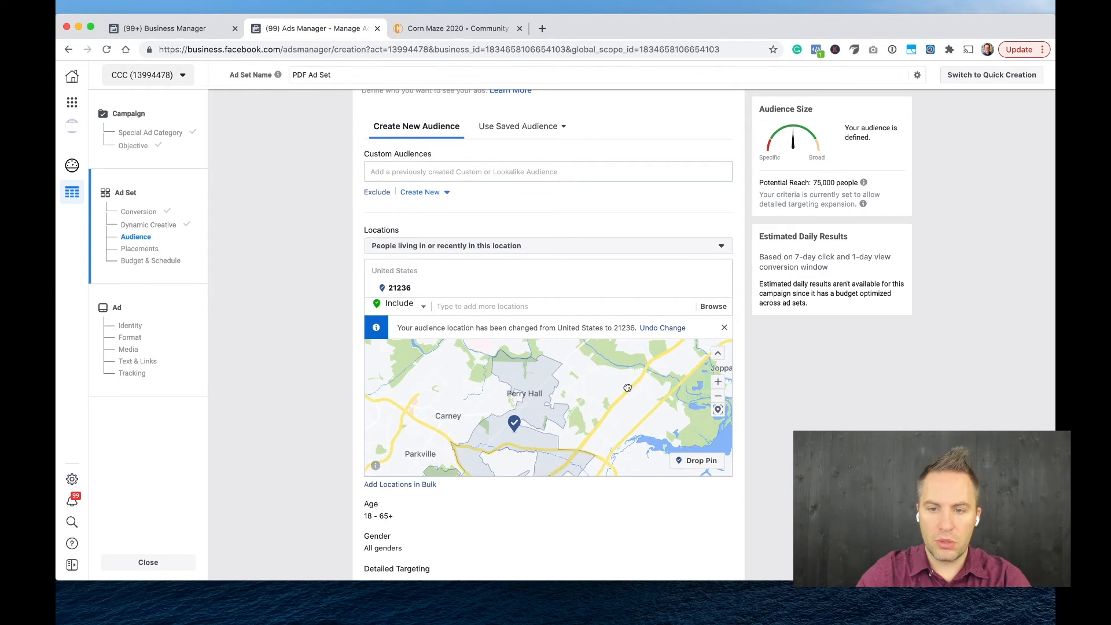
left_click(723, 330)
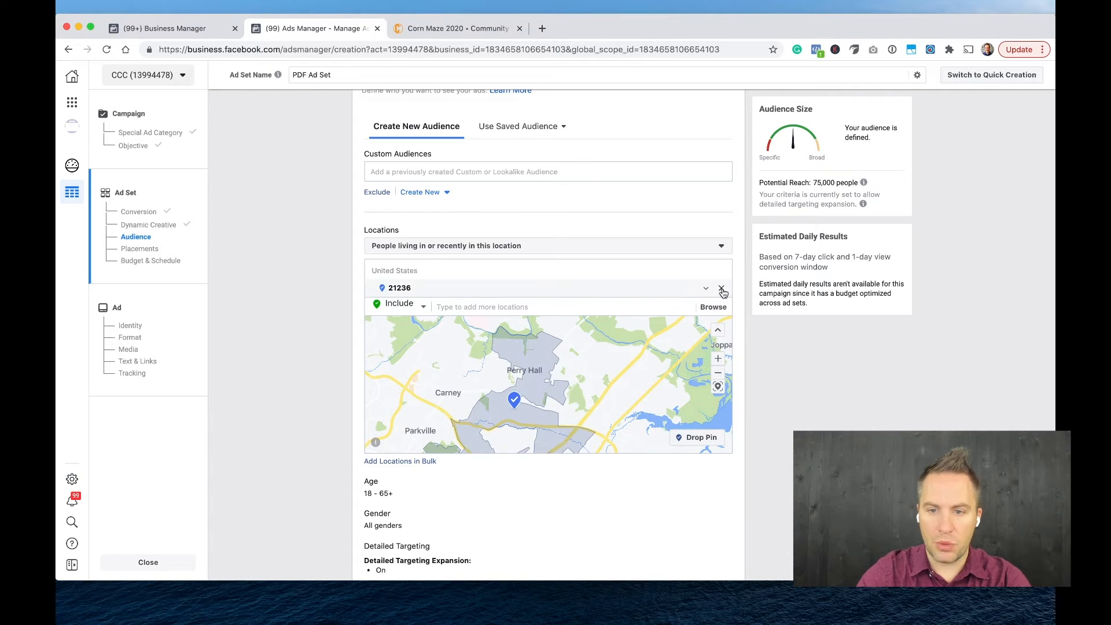
Replace the ZIP code location with a map pin southeast of Perry Hall, at about 39.37, -76.46, with a 5-mile radius.
left_click(722, 289)
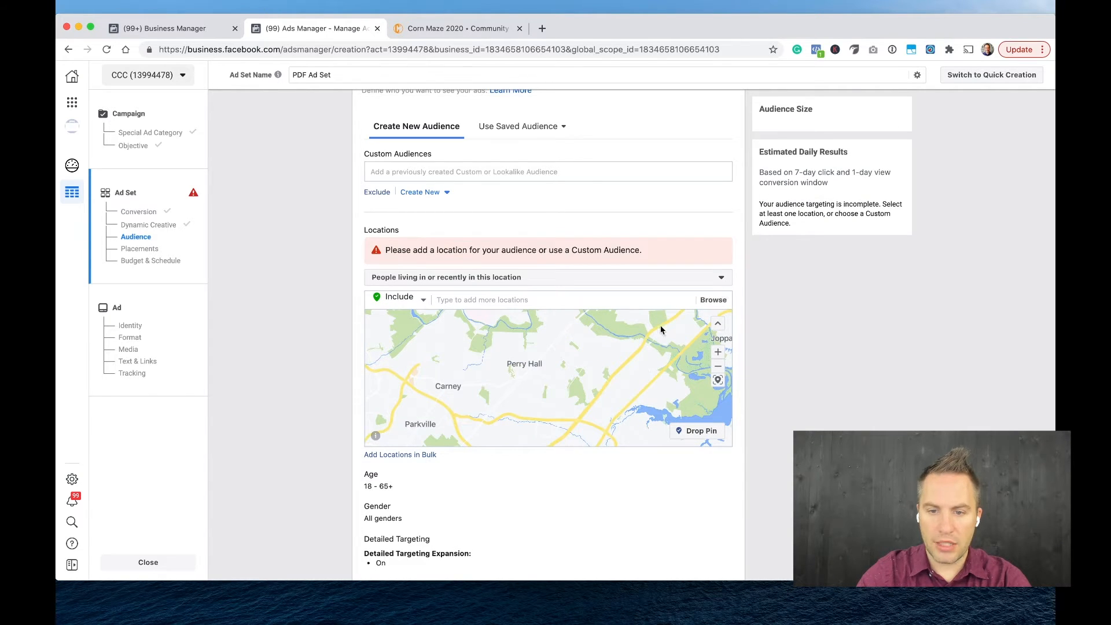
left_click_drag(618, 397, 617, 383)
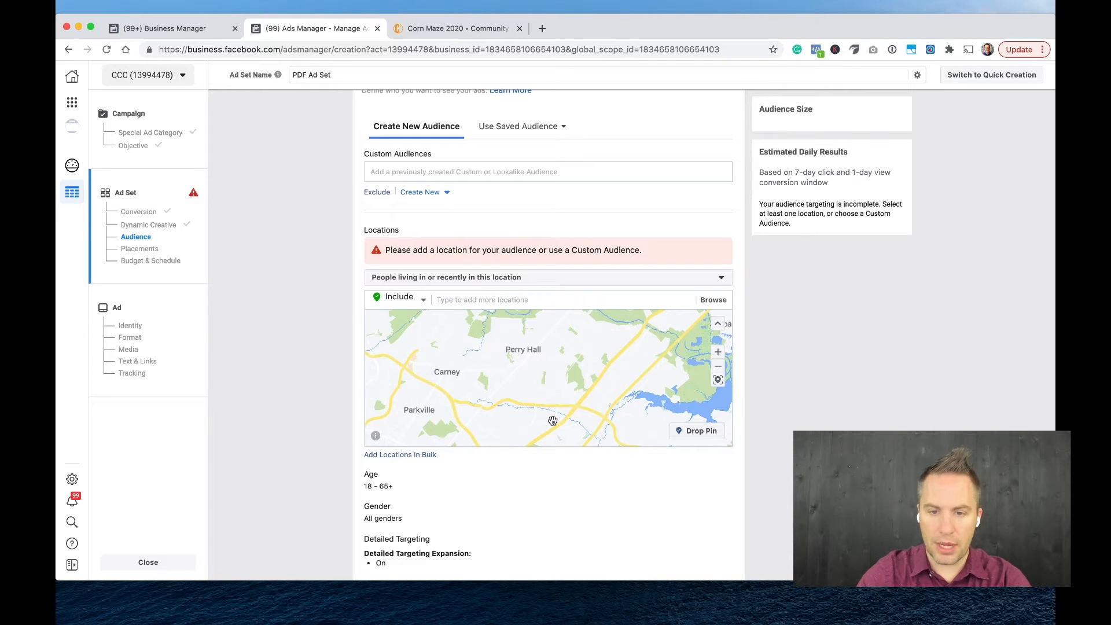
left_click(696, 431)
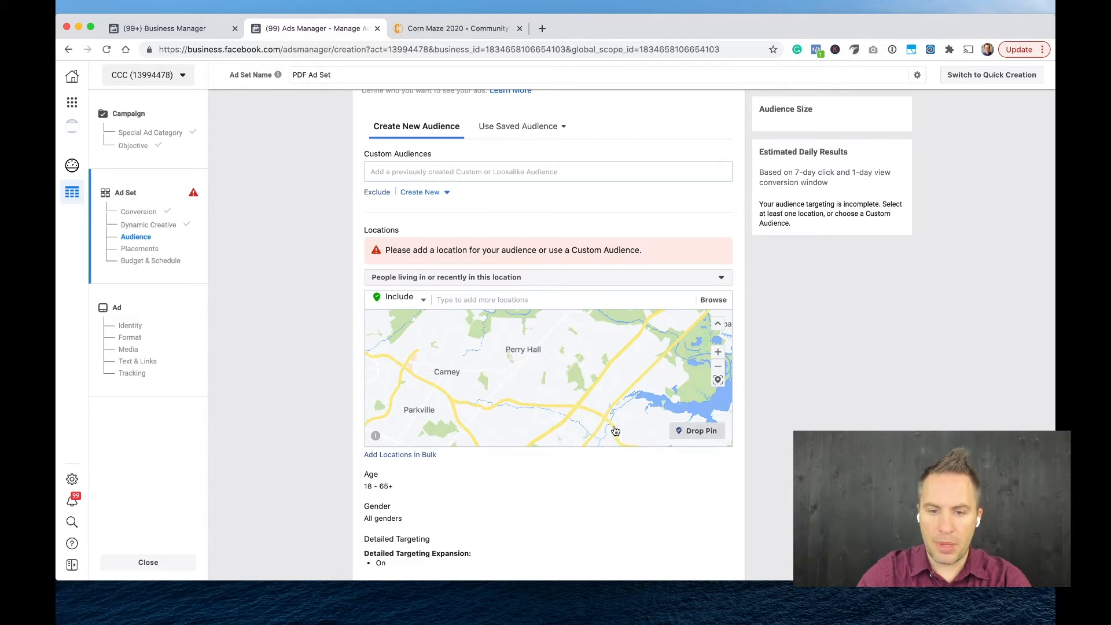
left_click(566, 428)
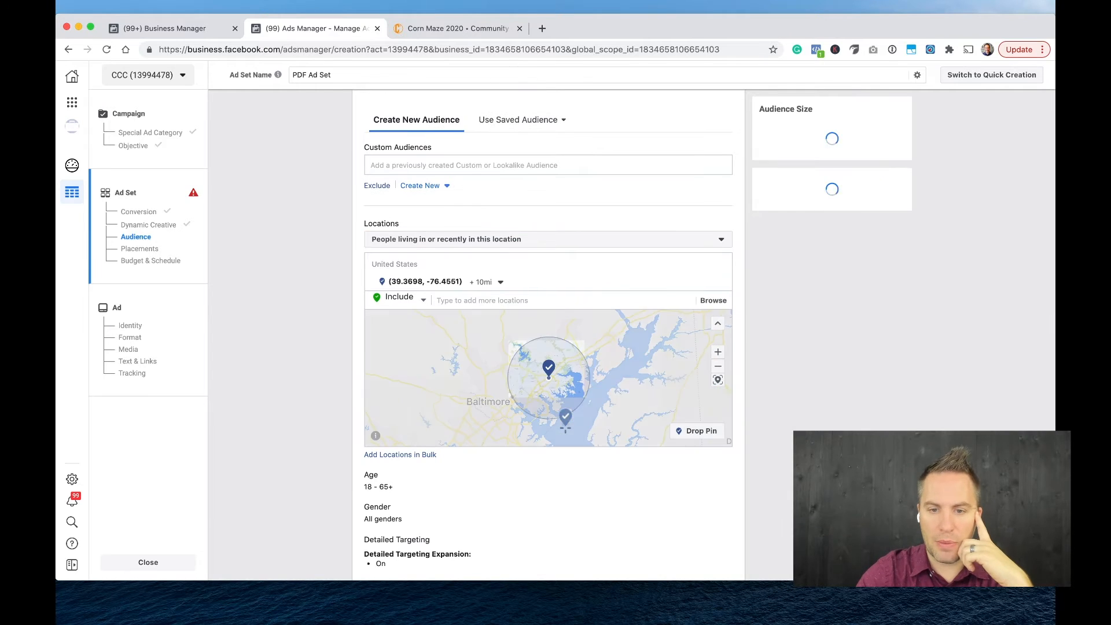
left_click(501, 283)
left_click_drag(489, 317, 483, 321)
left_click(330, 323)
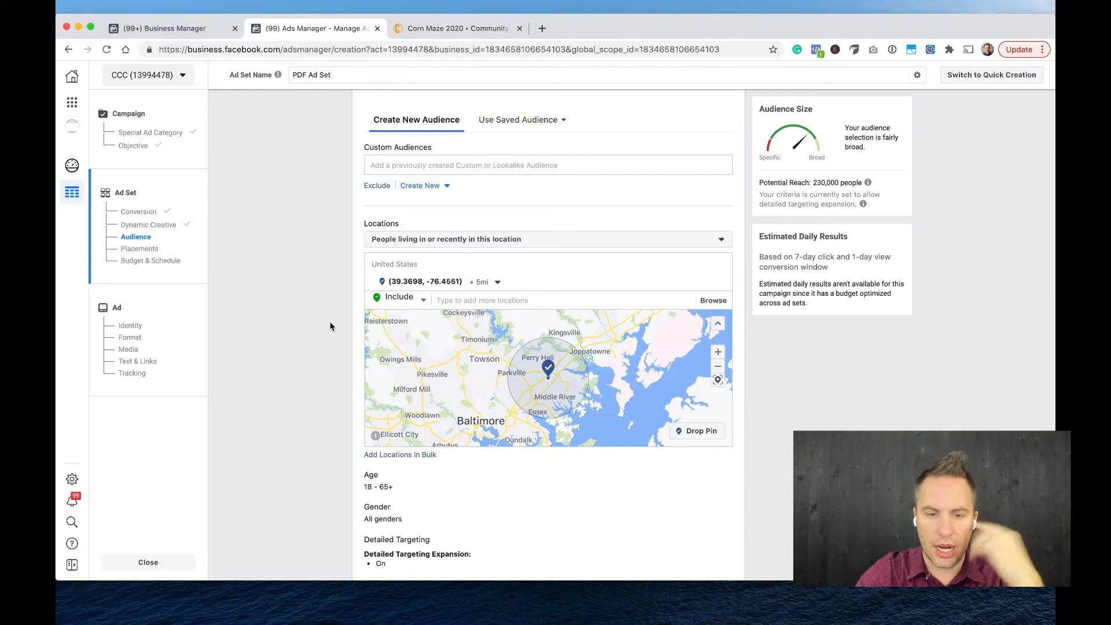
Limit the location targeting to people living in this location.
scroll(330, 326, "down", 2)
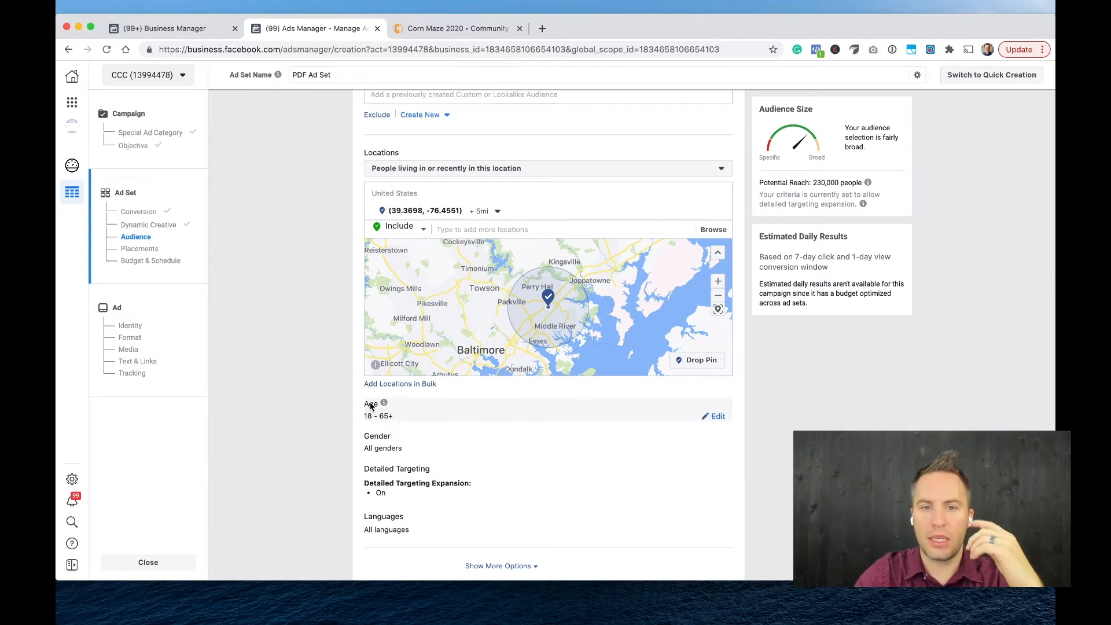
scroll(326, 348, "up", 3)
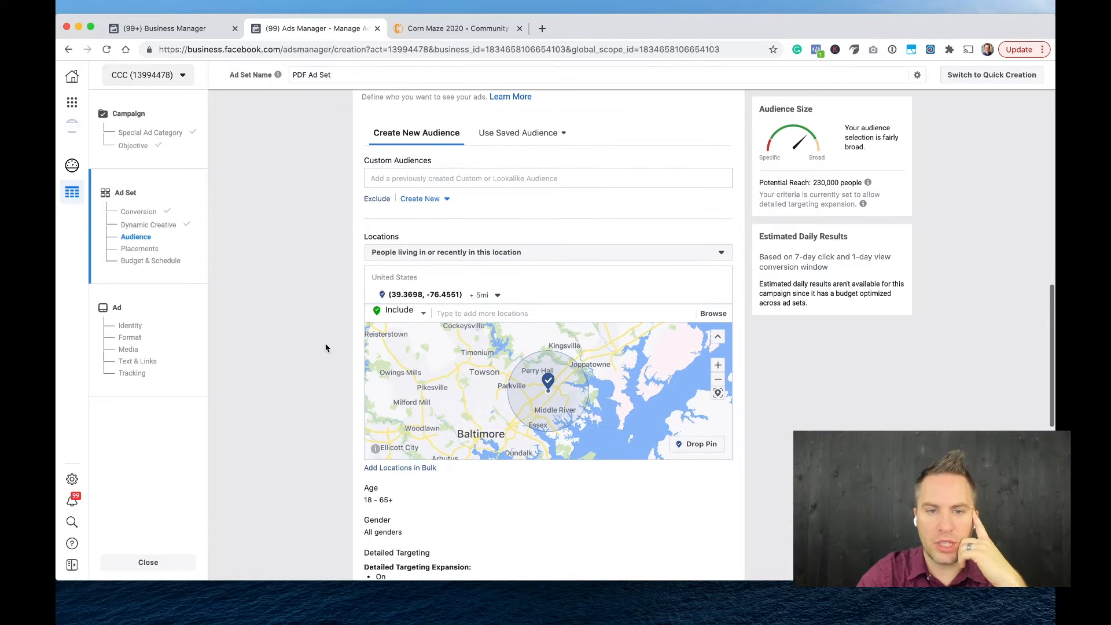
scroll(321, 297, "down", 2)
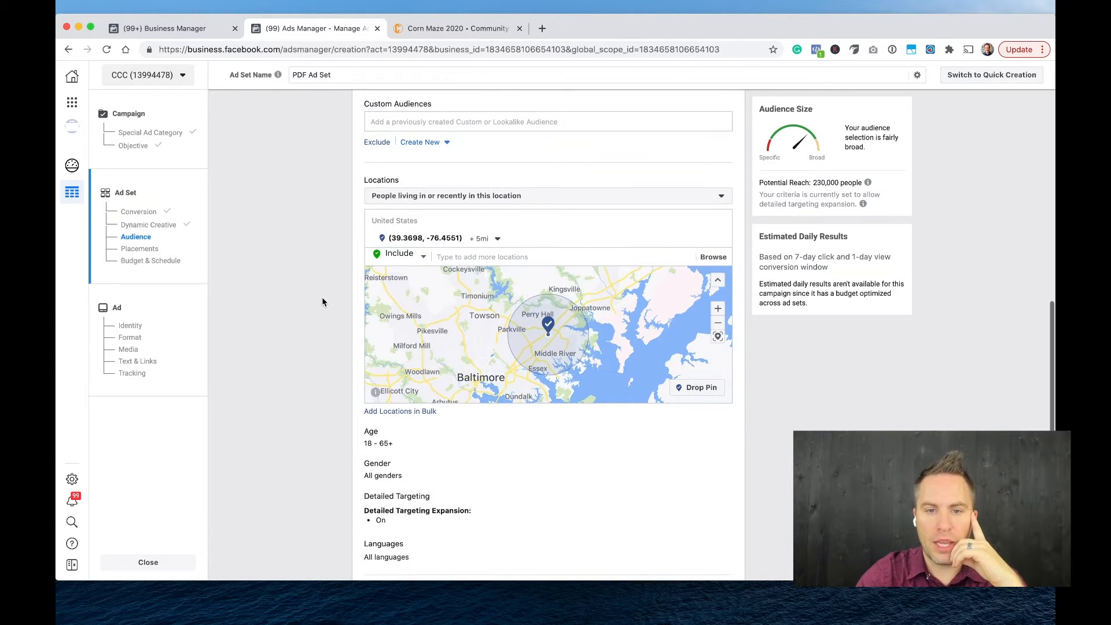
left_click(476, 207)
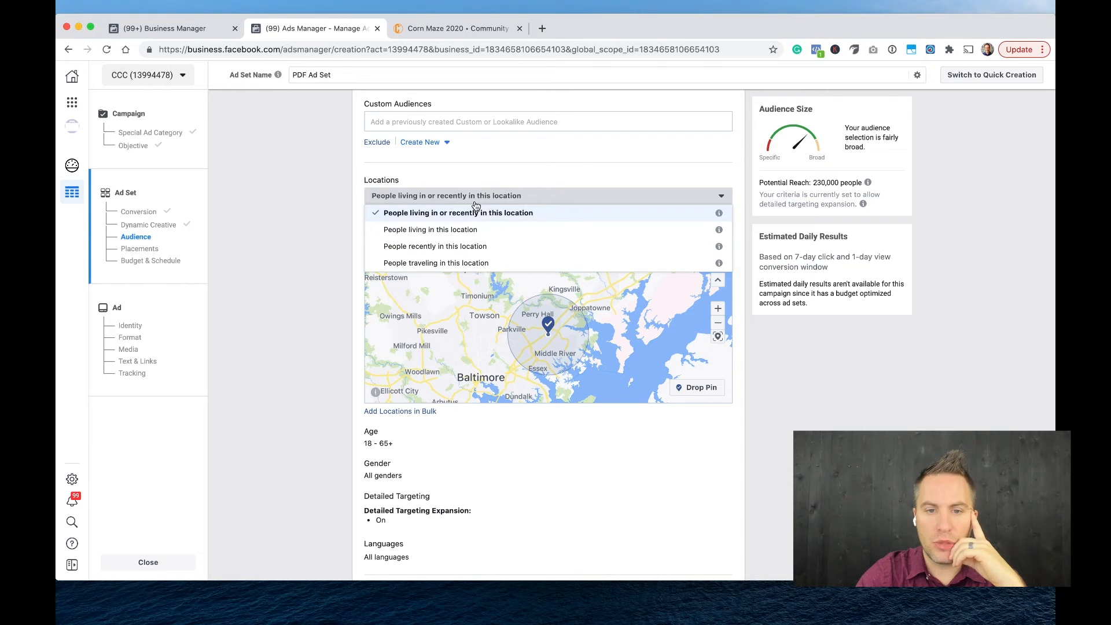
left_click(450, 232)
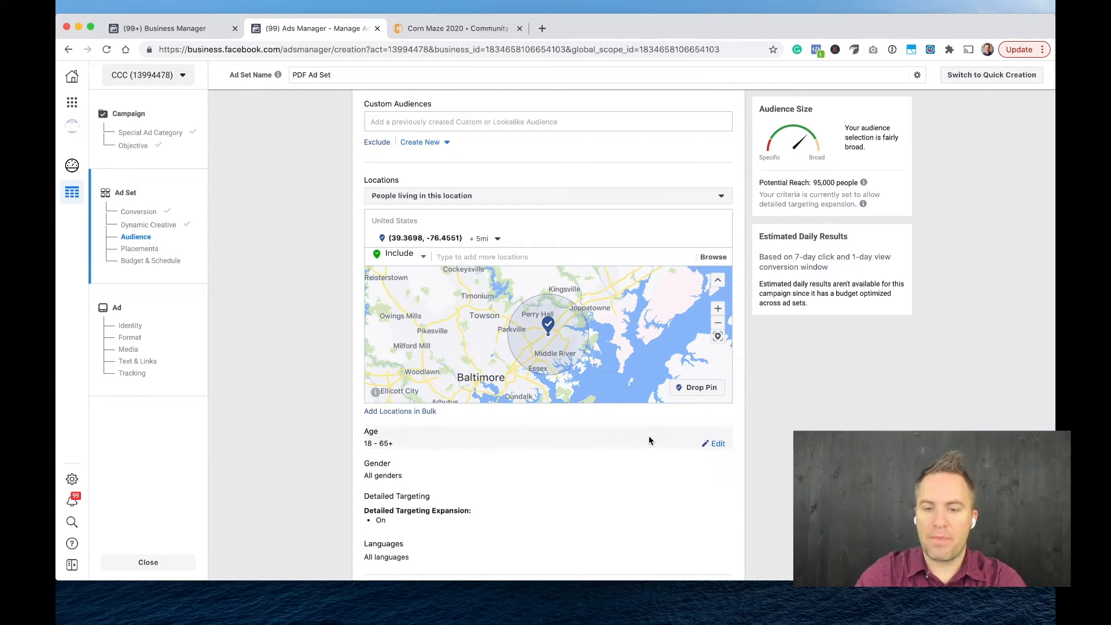
Set the audience's minimum age to 22.
left_click(716, 443)
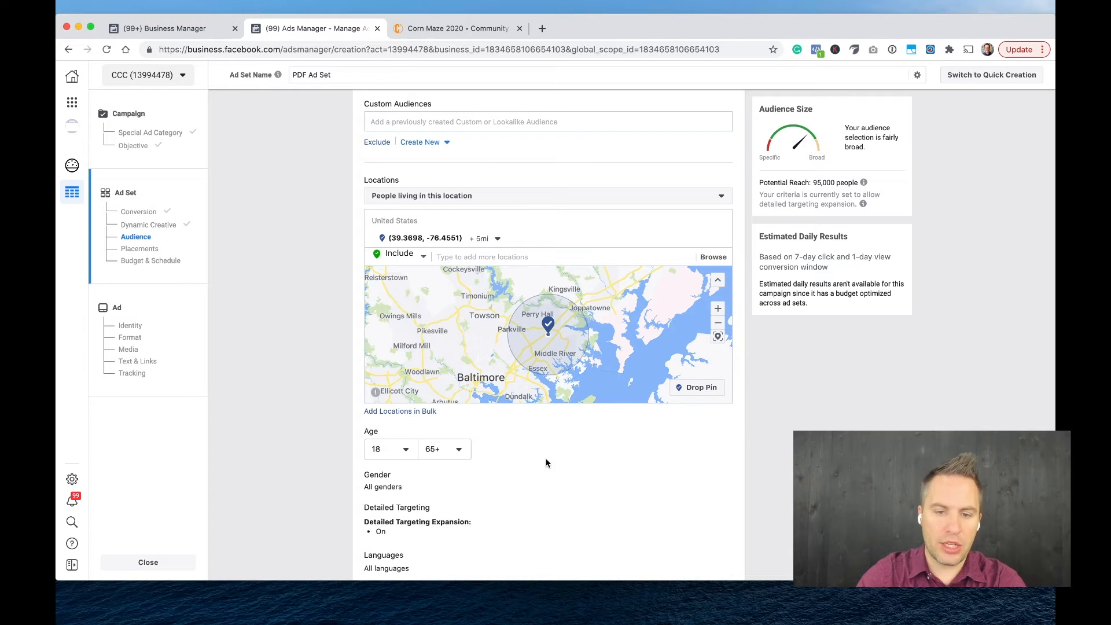
left_click(404, 449)
scroll(405, 415, "down", 3)
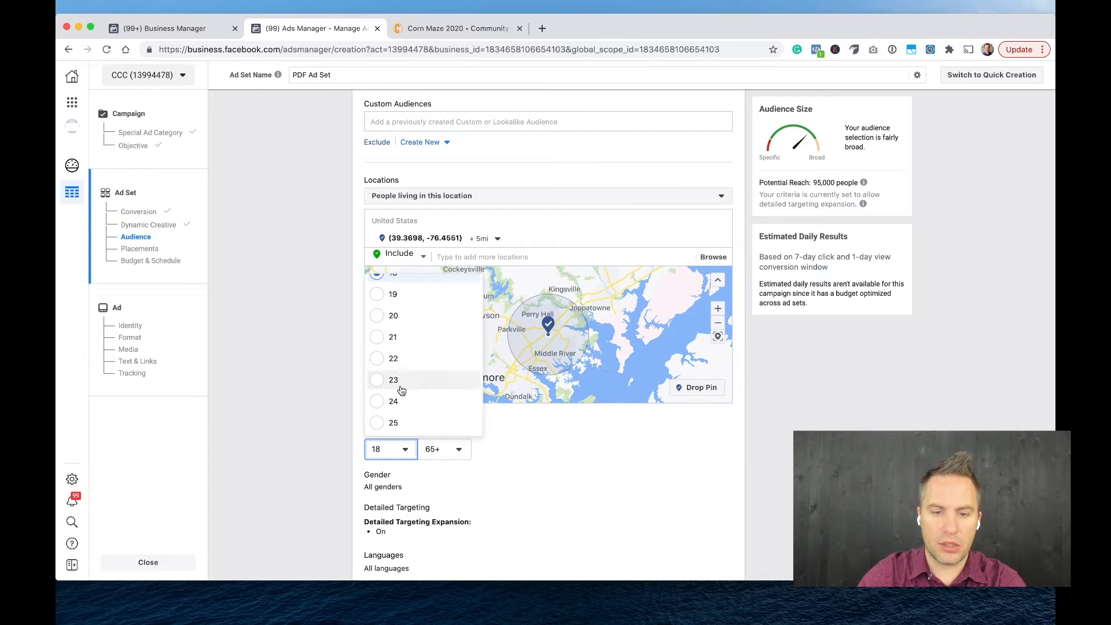
left_click(398, 360)
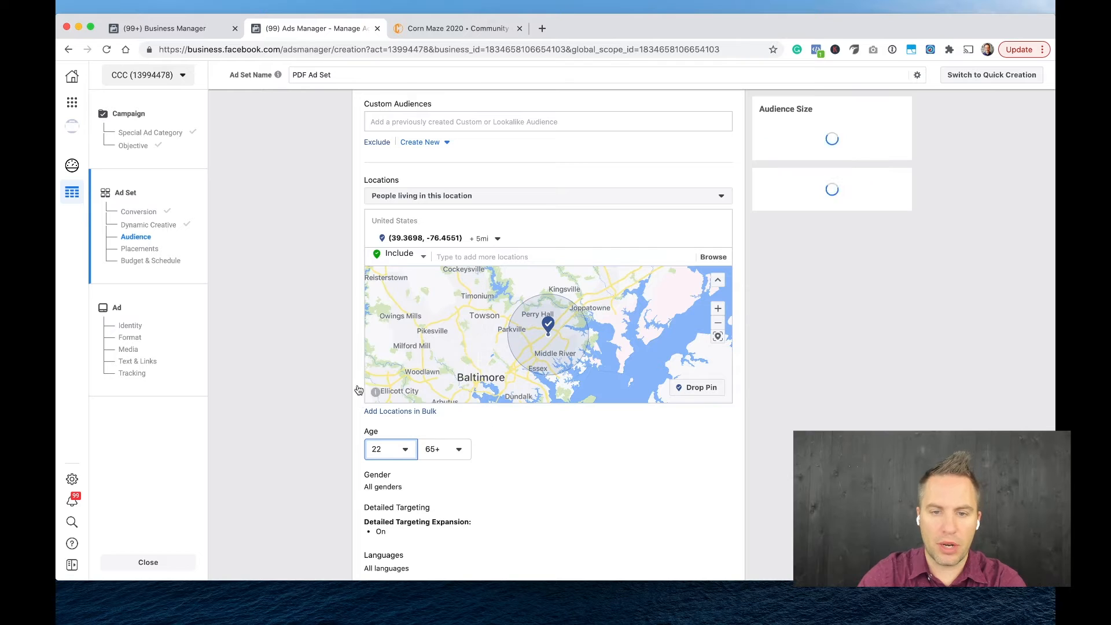
Examine the existing custom and lookalike audiences available for the ad set without adding any.
scroll(362, 315, "up", 3)
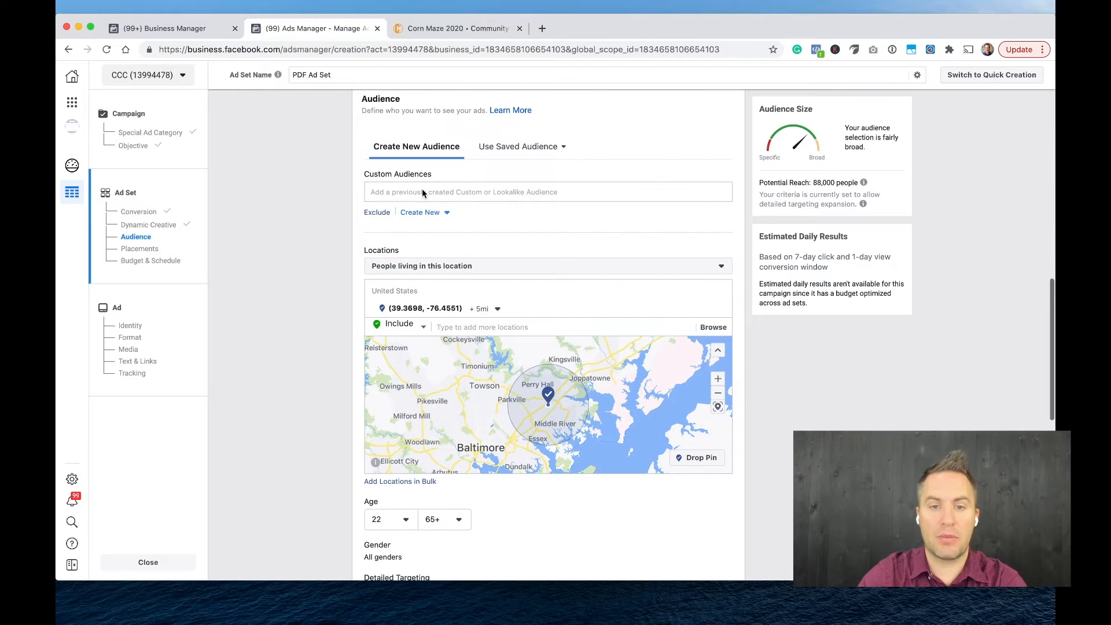
left_click(422, 192)
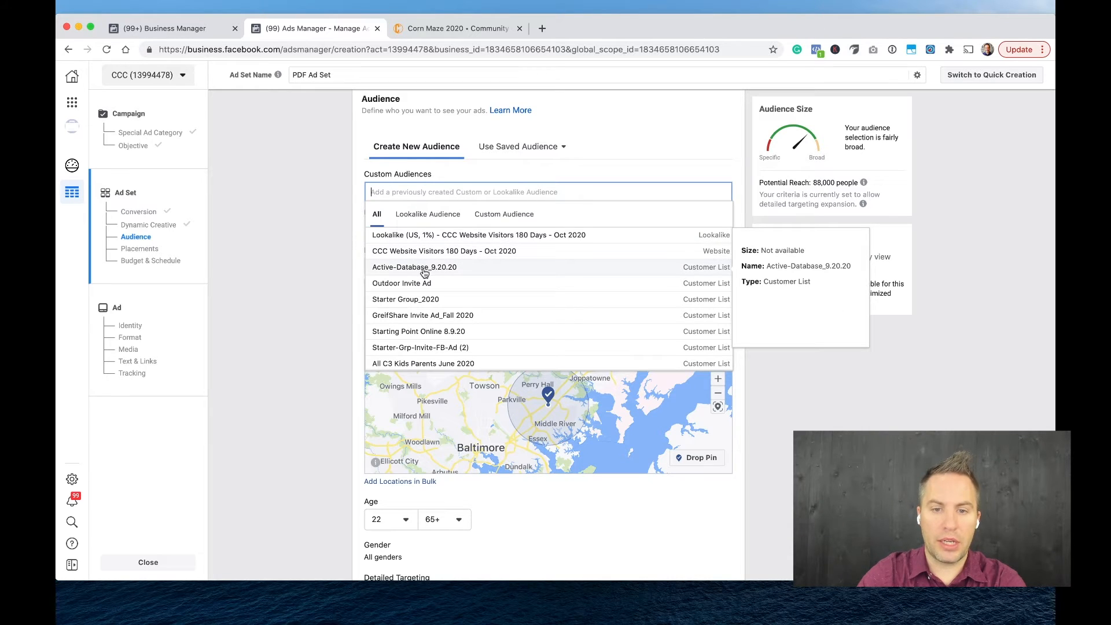
left_click(502, 220)
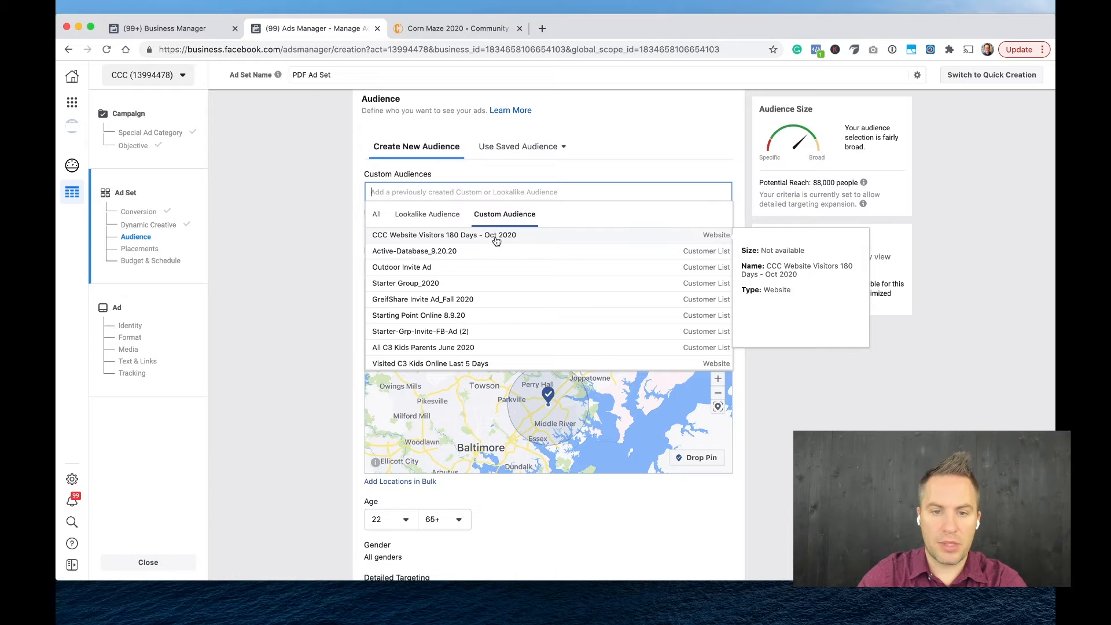
scroll(499, 250, "down", 1)
scroll(499, 250, "up", 1)
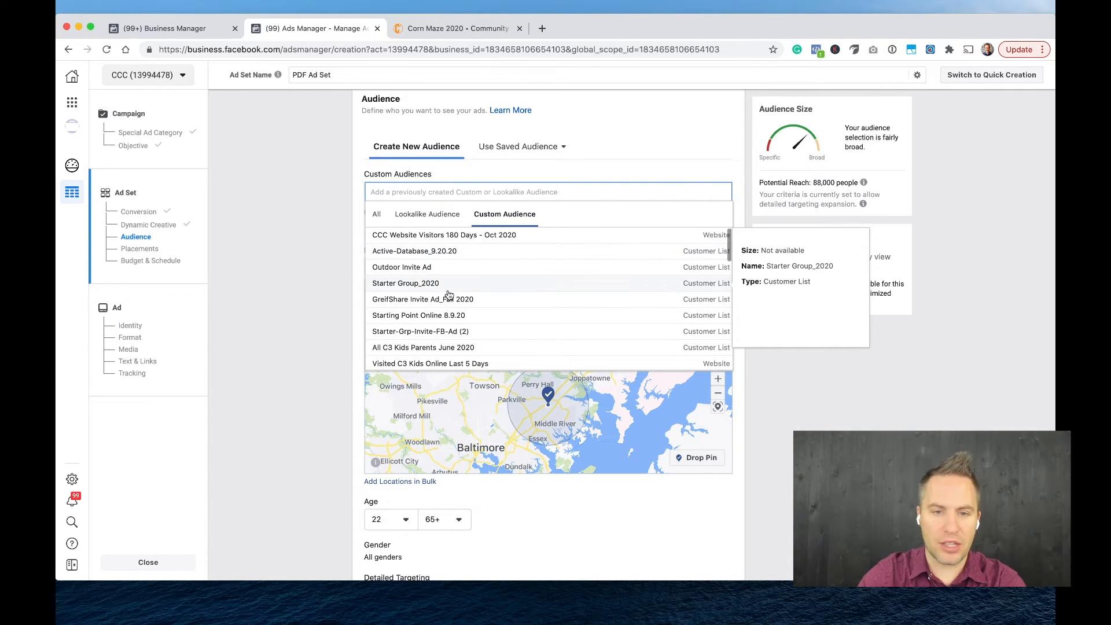
scroll(460, 318, "down", 5)
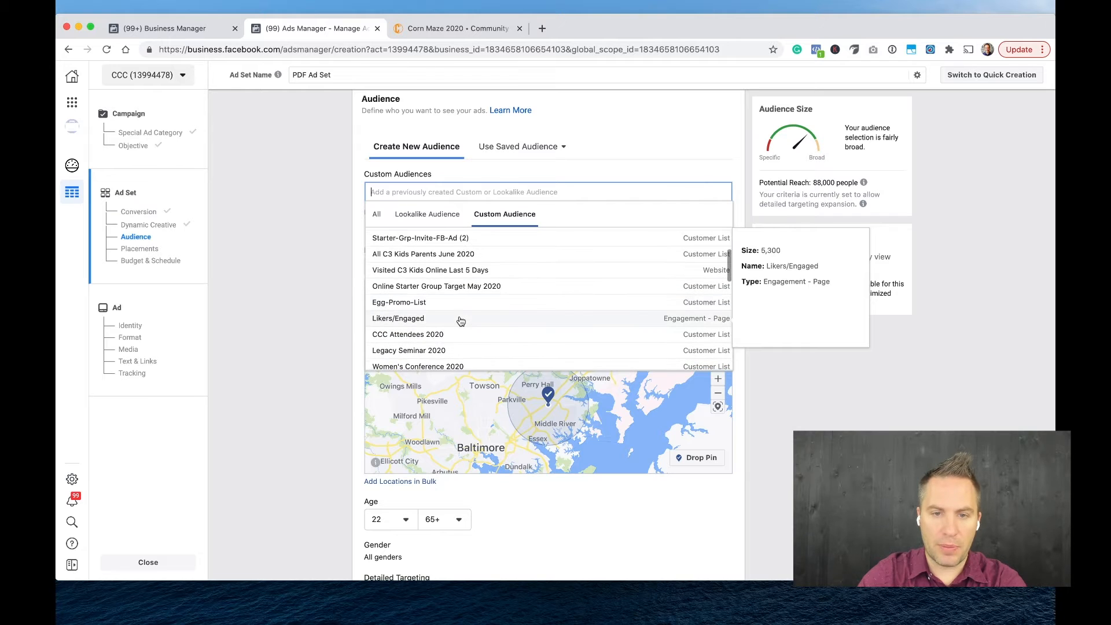
scroll(457, 317, "up", 5)
left_click(433, 214)
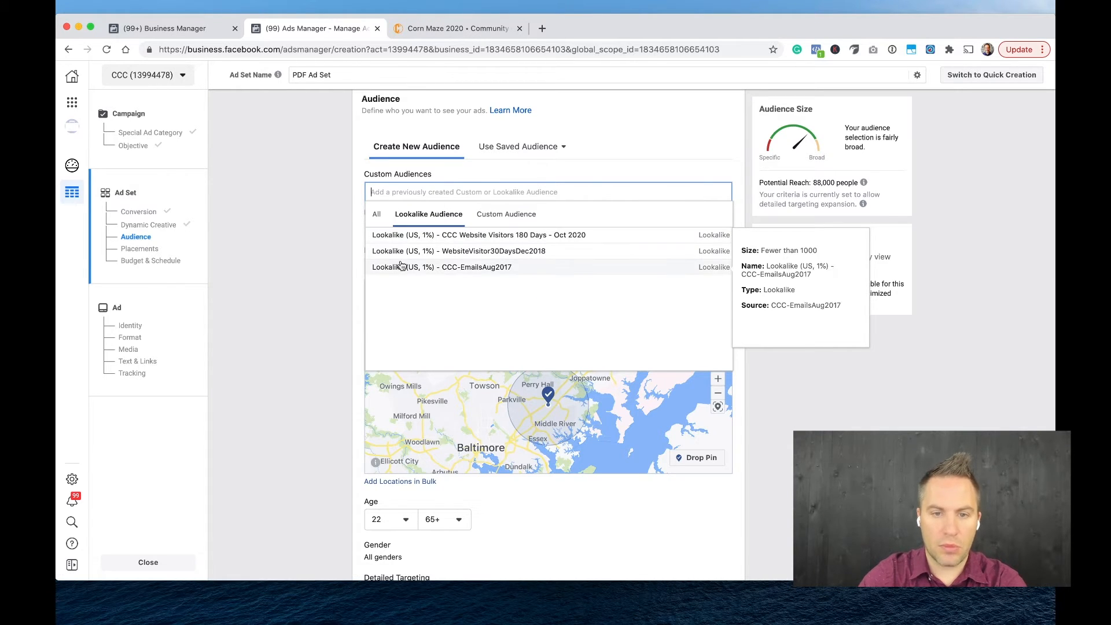
left_click(380, 219)
left_click(320, 339)
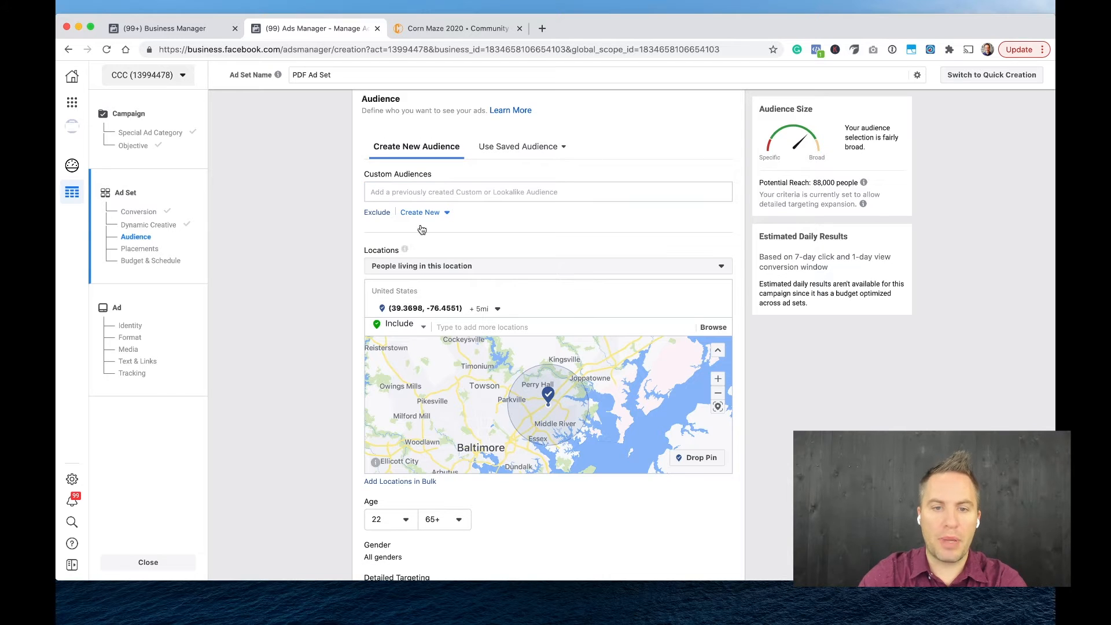
Add the CCC Website Visitors 180 Days - Oct 2020 lookalike, the Outdoor Invite Ad customer list and the CCC-EmailsAug2017 lookalike as custom audiences.
left_click(394, 193)
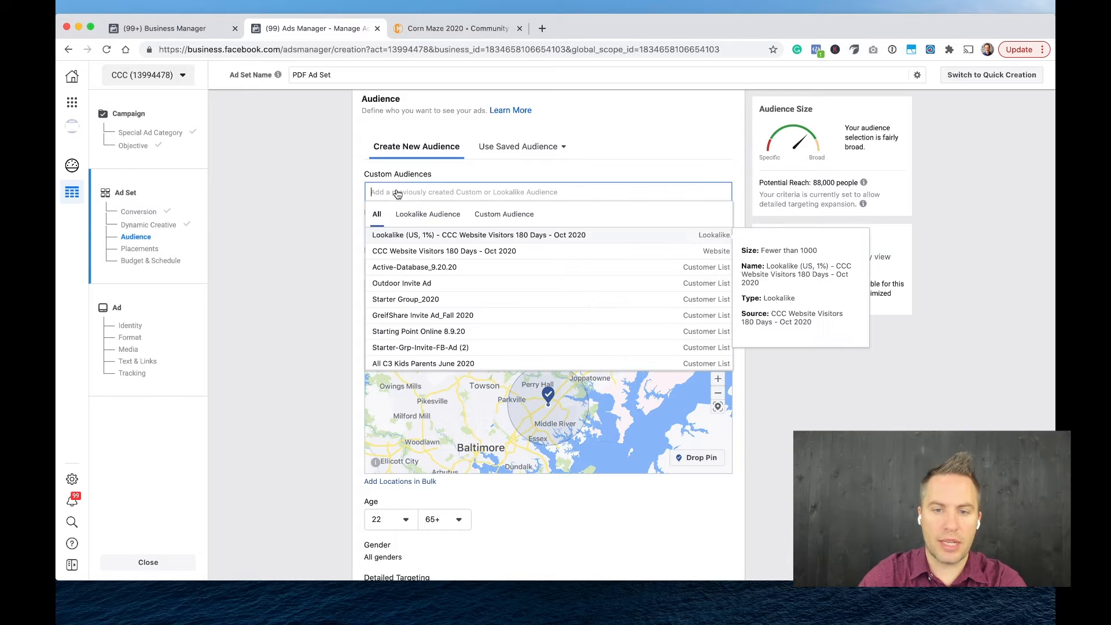
left_click(489, 239)
left_click(445, 193)
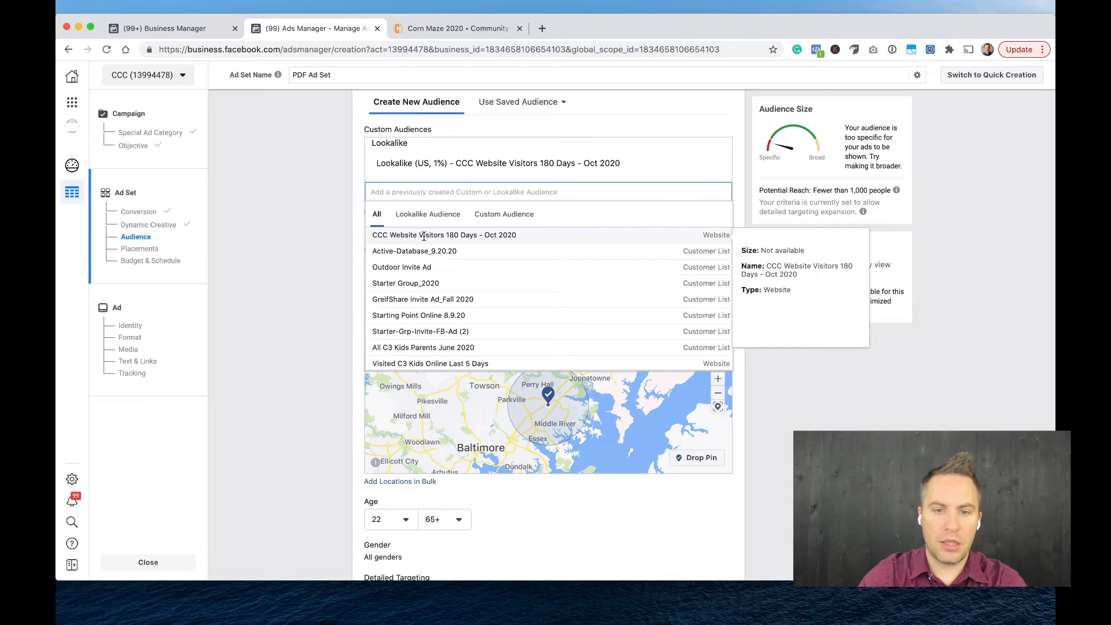
left_click(433, 269)
left_click(462, 199)
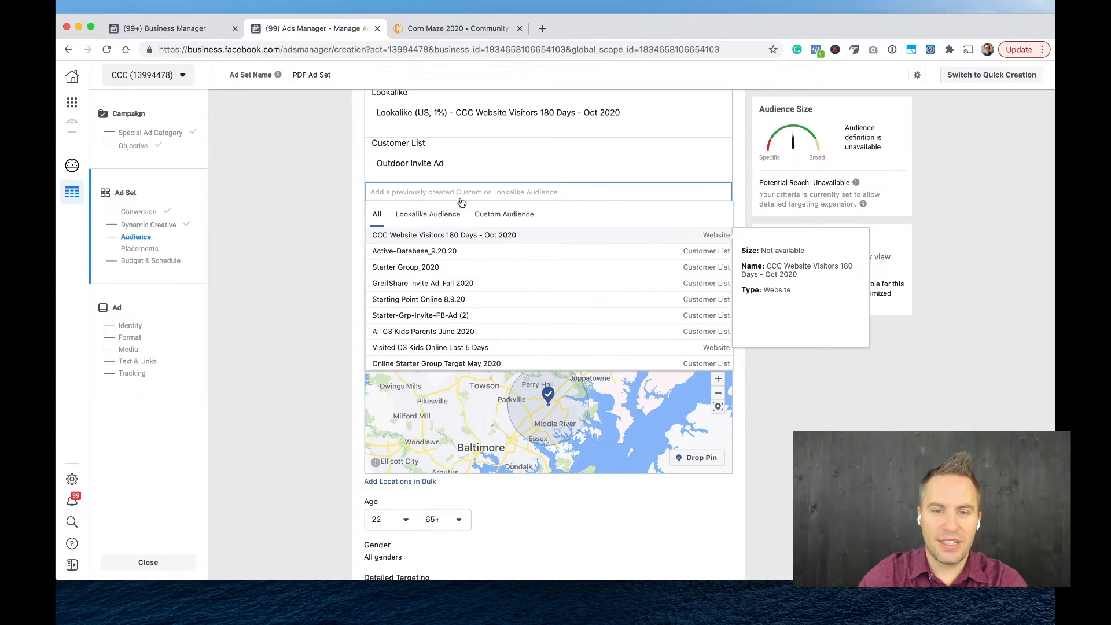
left_click(452, 214)
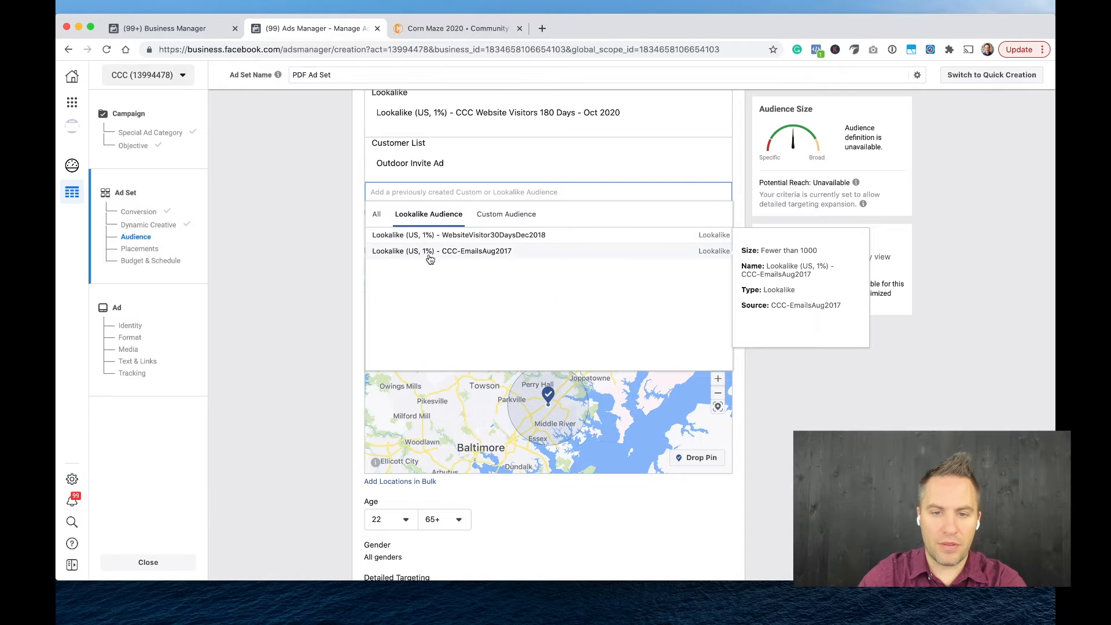
left_click(430, 253)
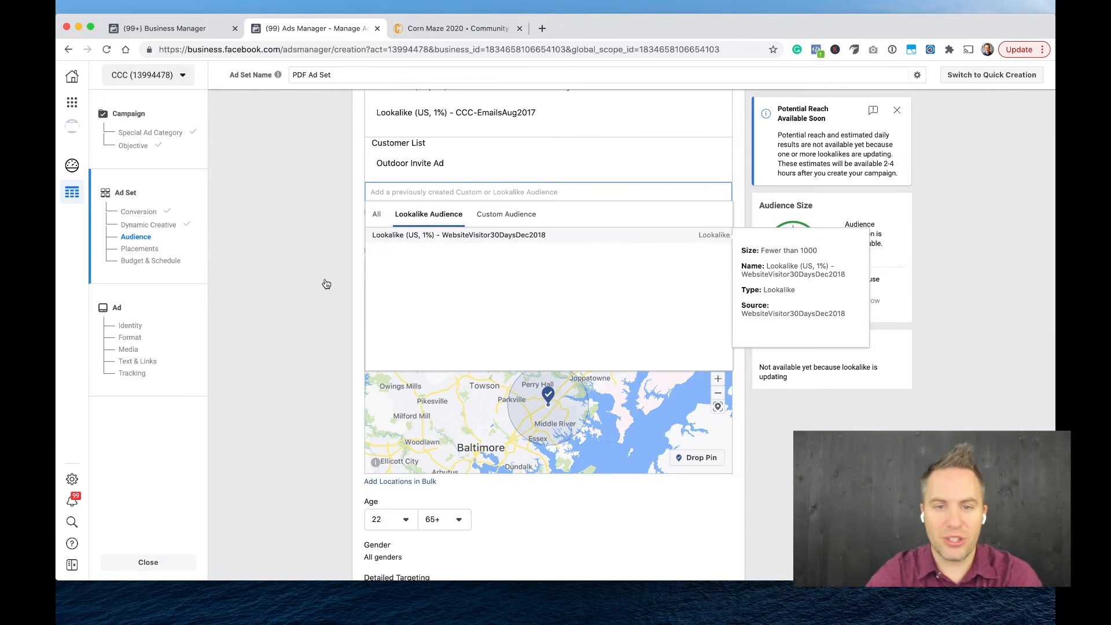
Remove the Outdoor Invite Ad customer list from the ad set's included custom audiences.
scroll(324, 279, "up", 2)
left_click(325, 279)
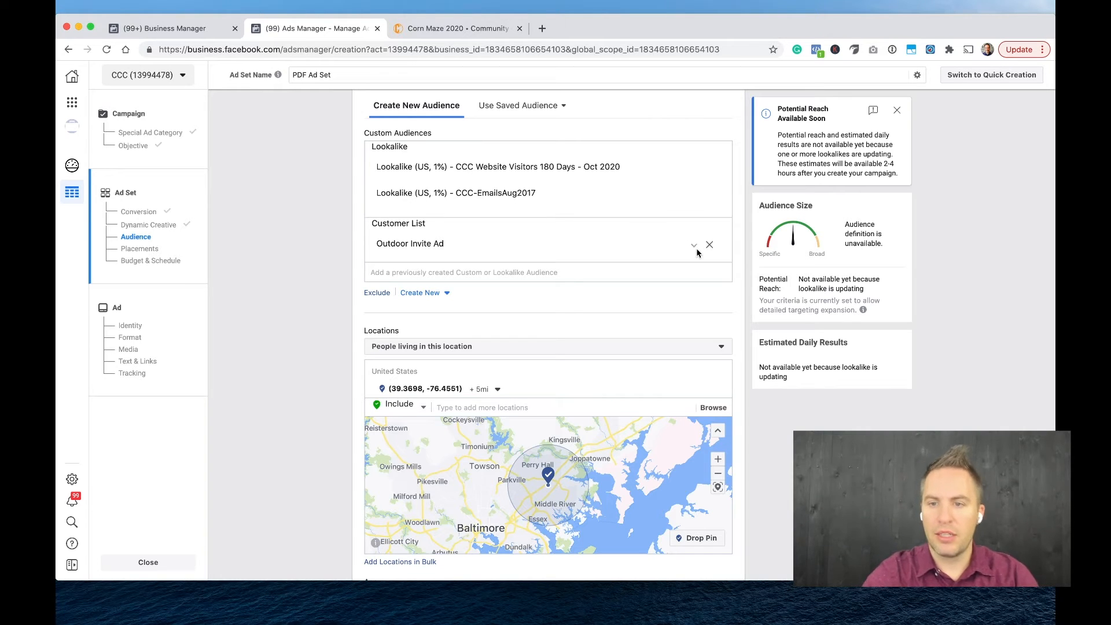
mouse_move(709, 246)
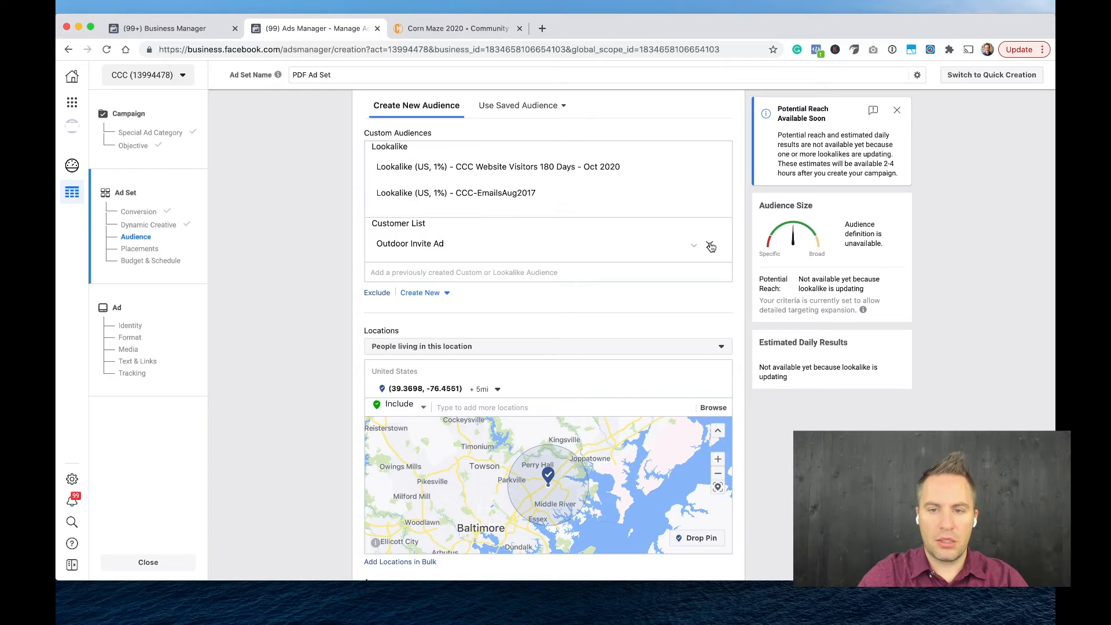
left_click(710, 246)
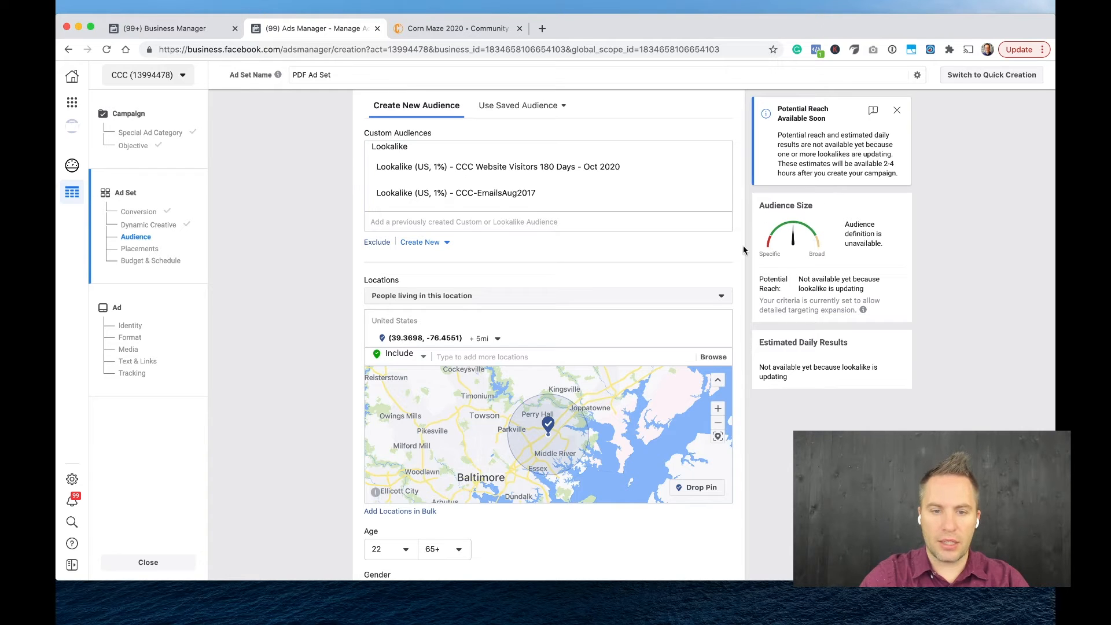
Exclude the All C3 Kids Parents June 2020 customer list from the ad set's audience.
scroll(591, 279, "down", 5)
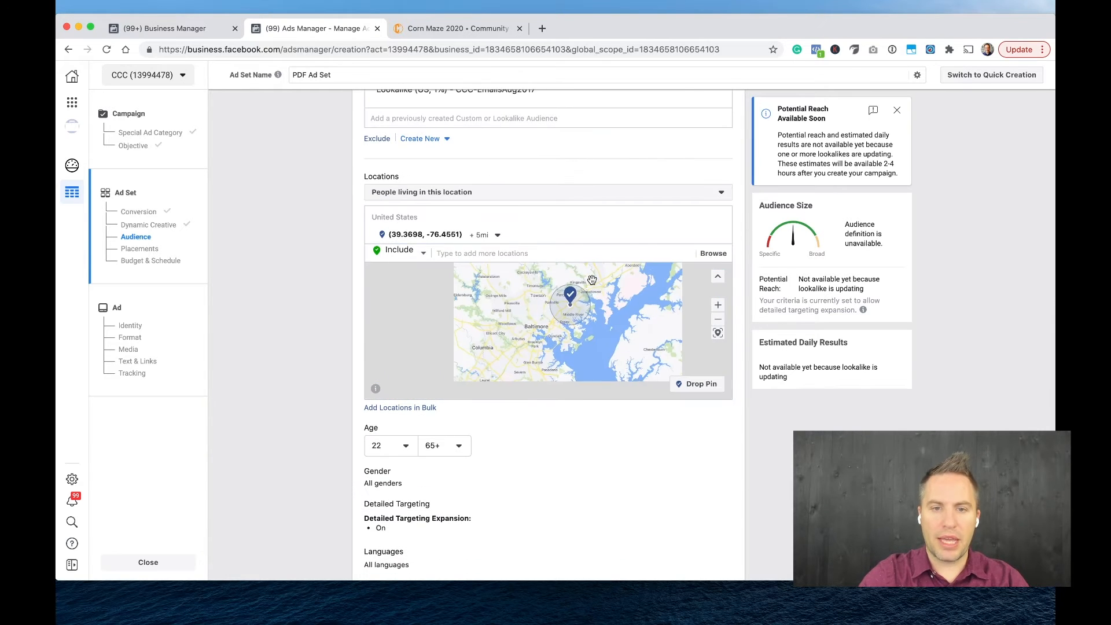
scroll(592, 279, "up", 3)
left_click(379, 215)
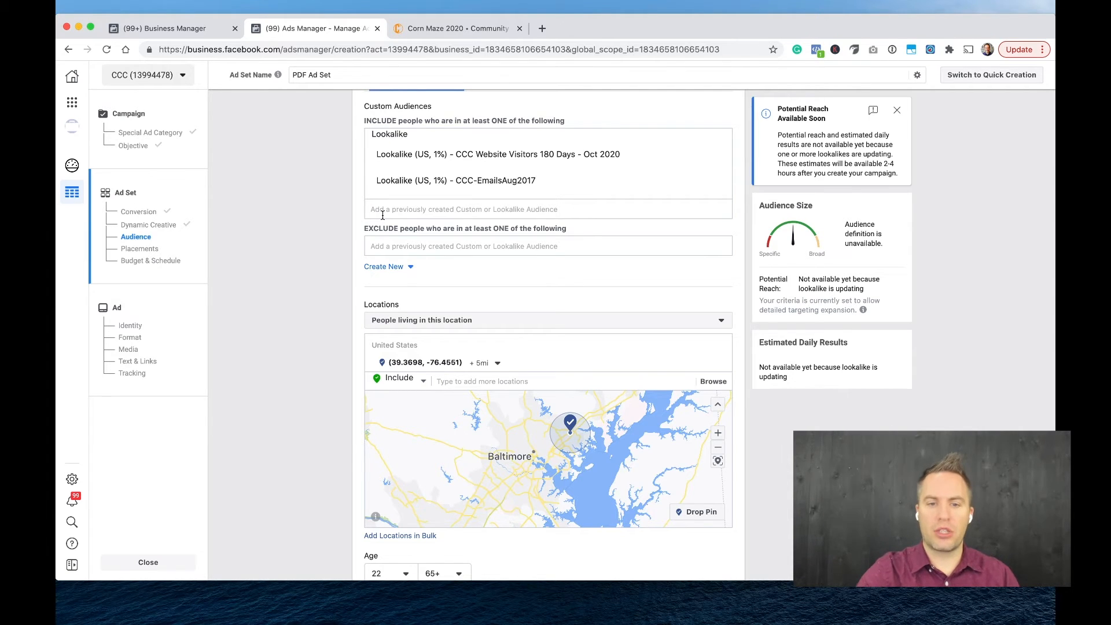
left_click(390, 242)
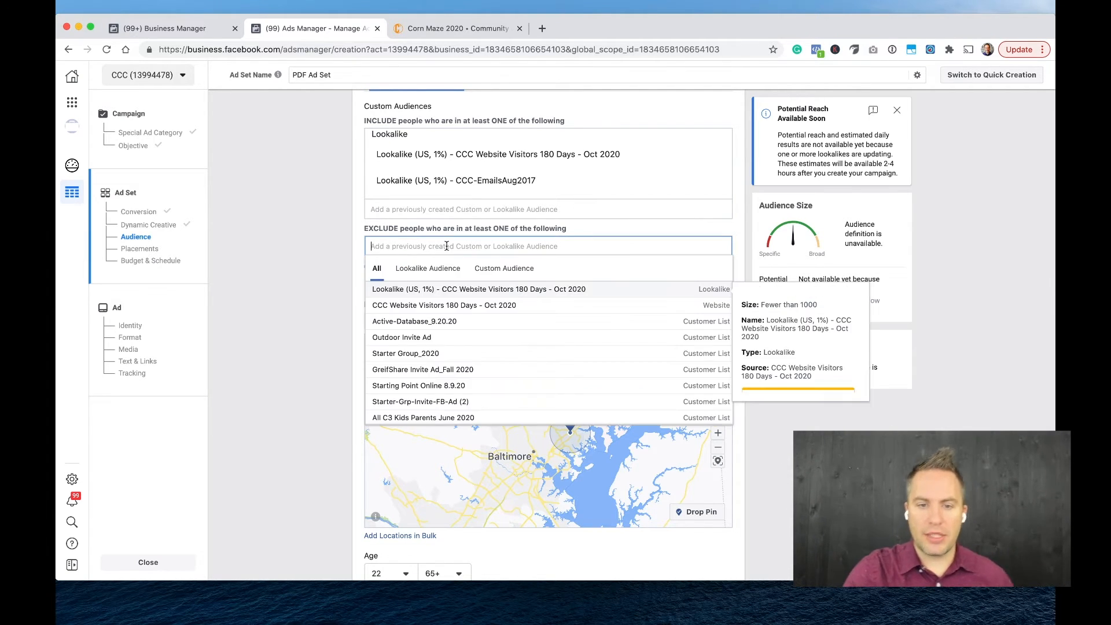
left_click(506, 273)
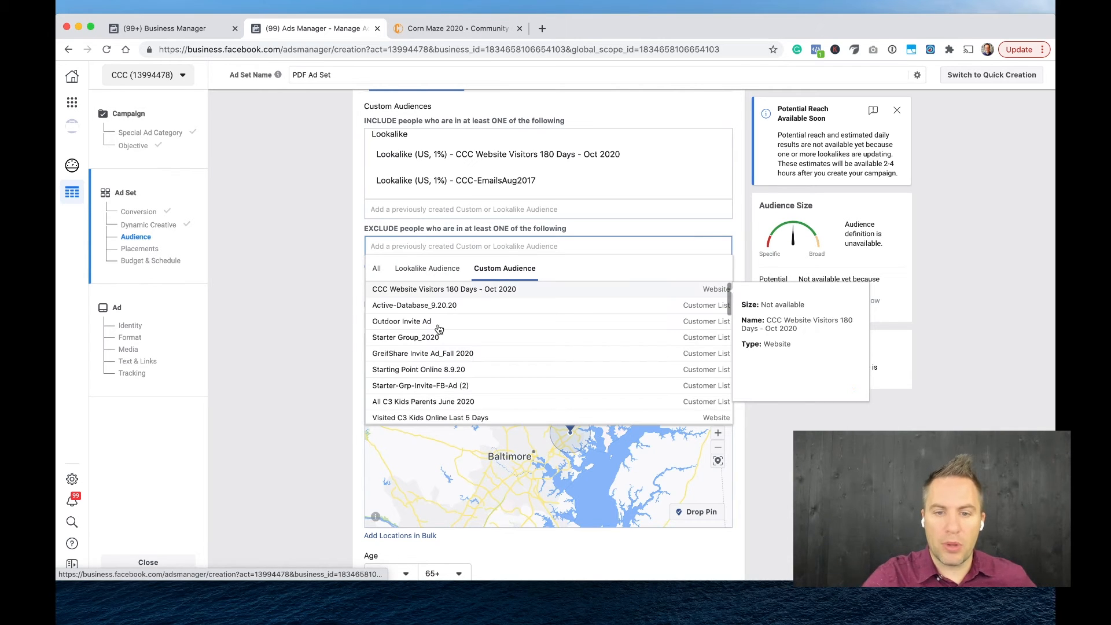
scroll(426, 344, "down", 2)
scroll(426, 344, "down", 1)
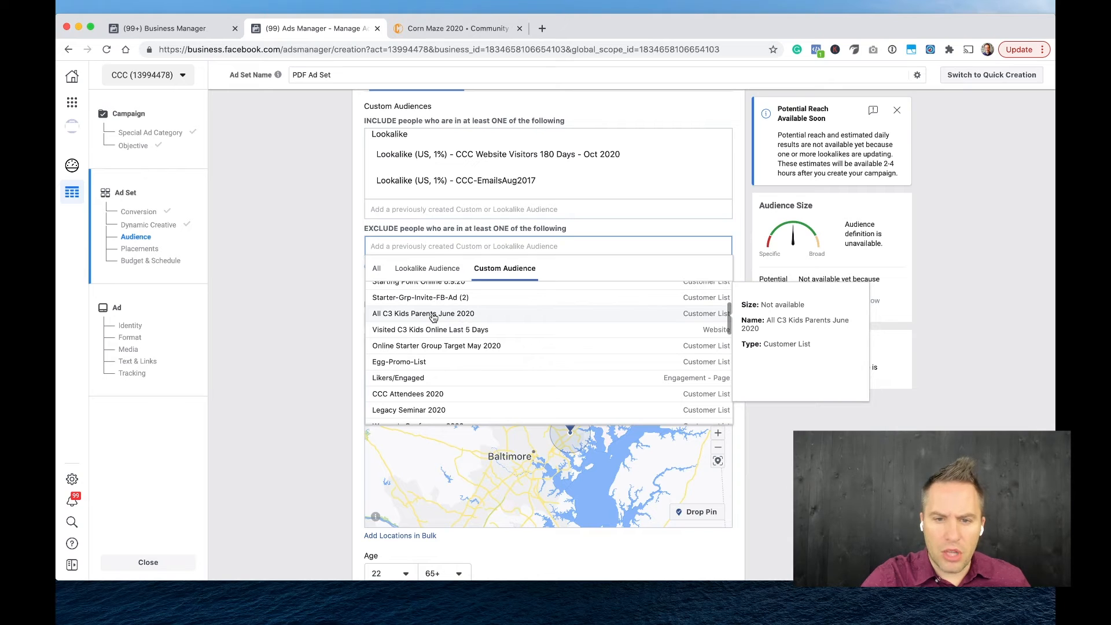
left_click(433, 318)
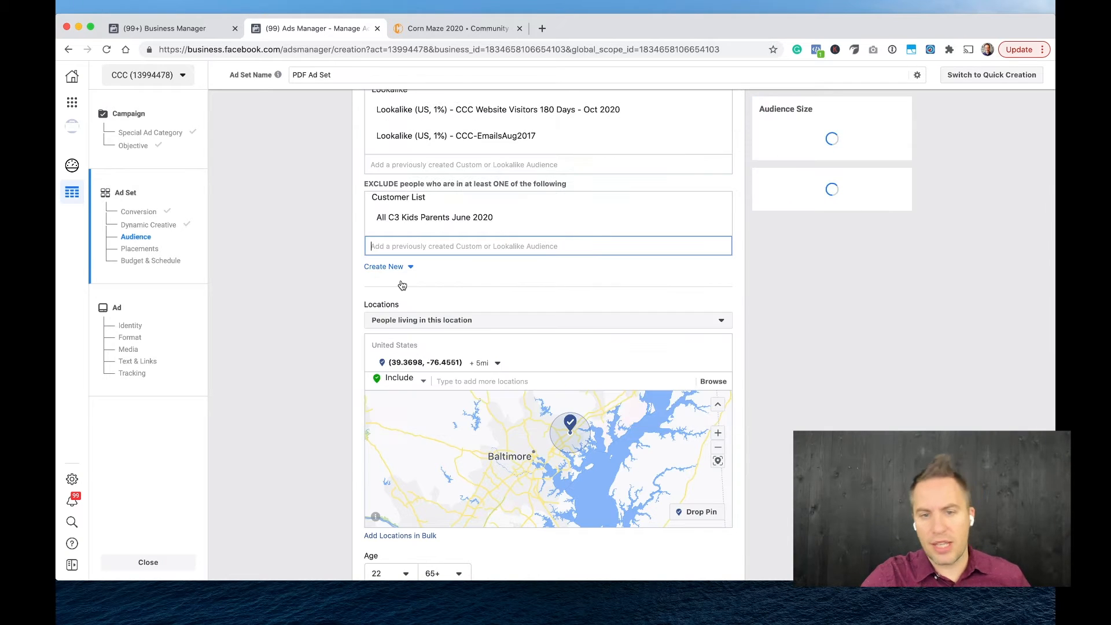
left_click(308, 283)
scroll(307, 283, "up", 3)
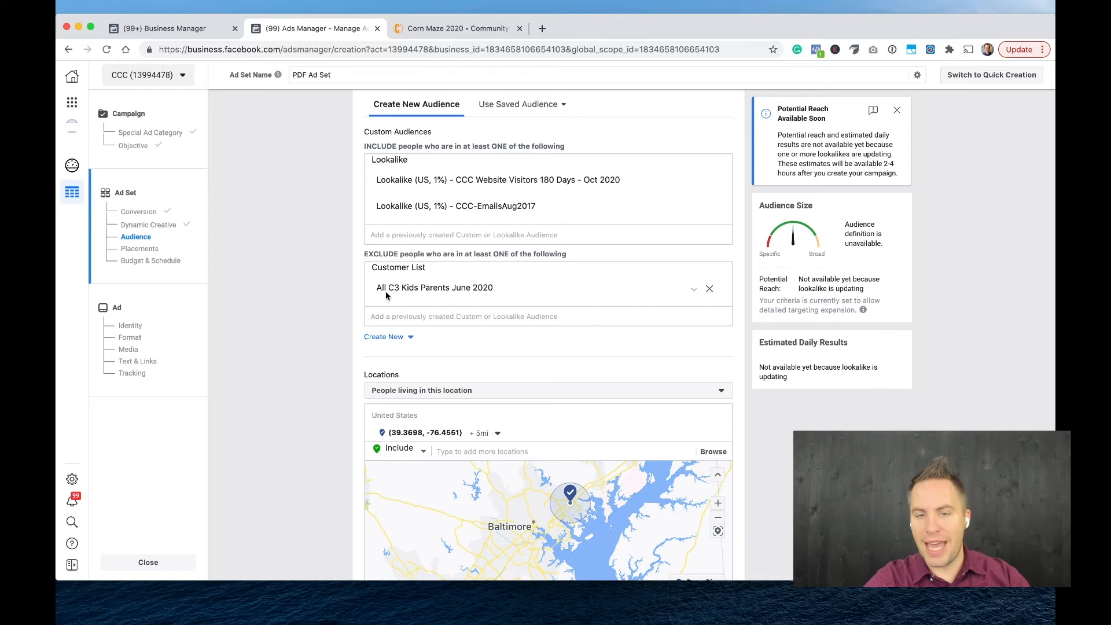
Add an audience connection for people who like the Community Christian Church Facebook Page.
scroll(351, 331, "down", 10)
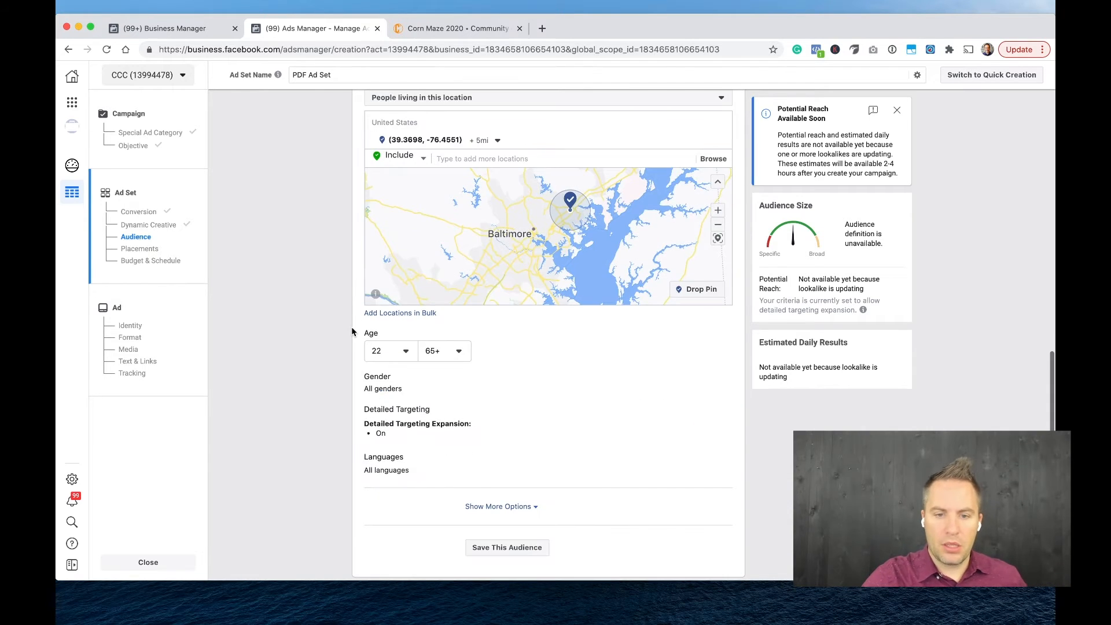
scroll(352, 326, "down", 1)
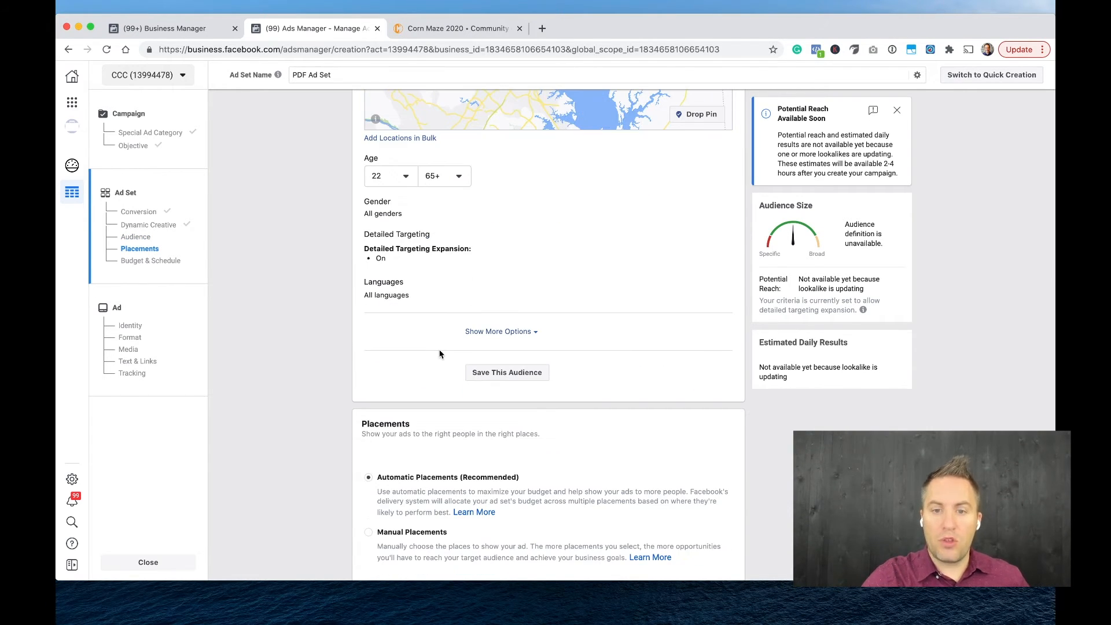
scroll(527, 193, "up", 6)
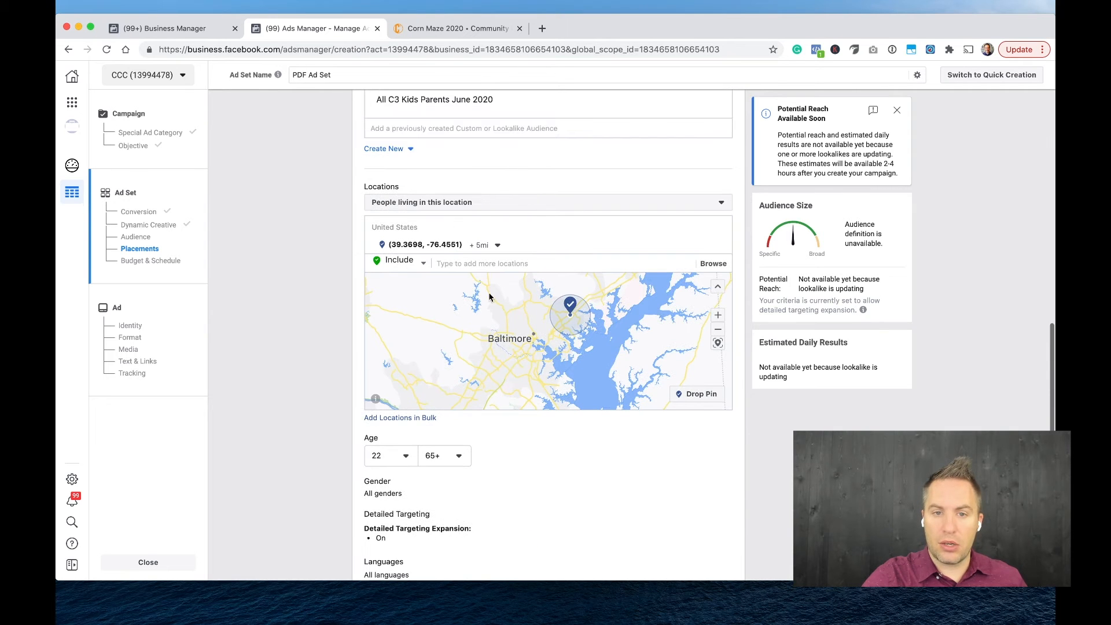
scroll(463, 218, "up", 3)
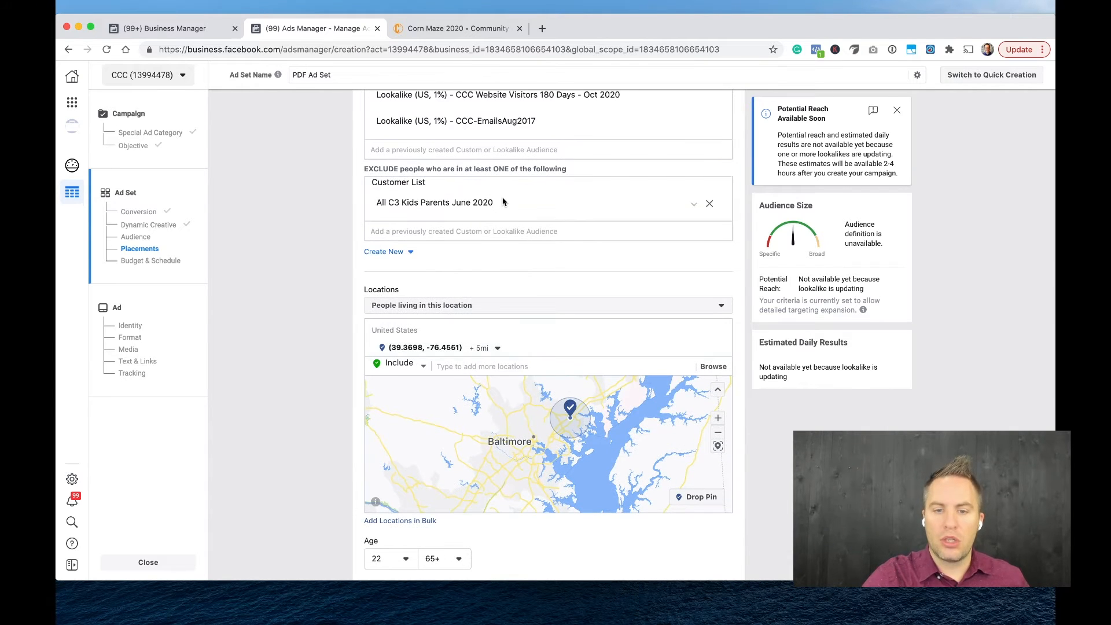
scroll(492, 220, "down", 7)
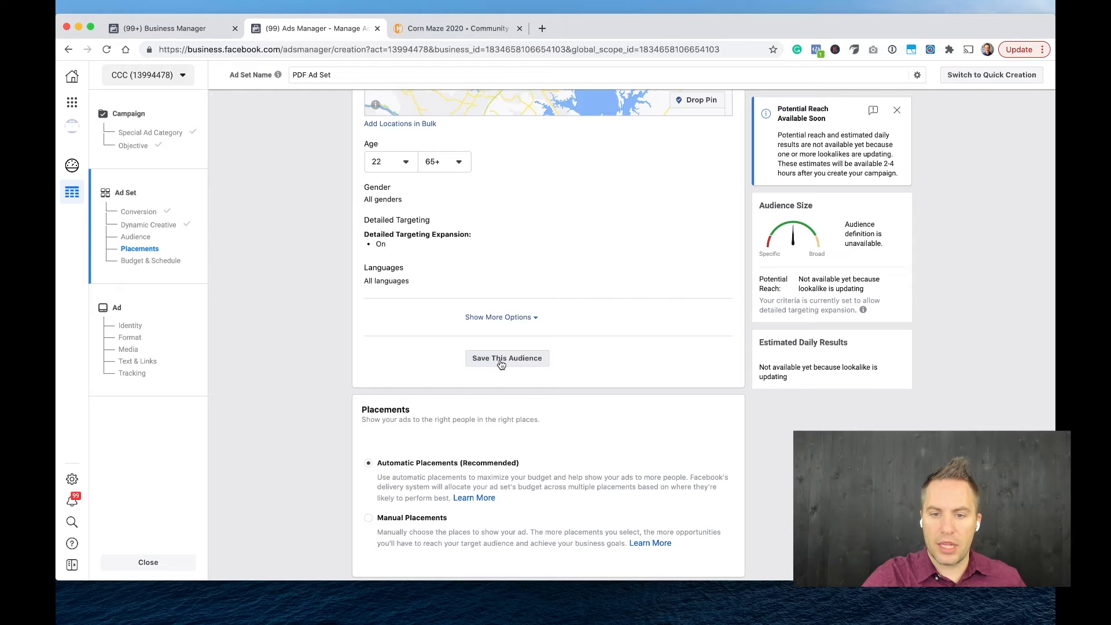
left_click(525, 317)
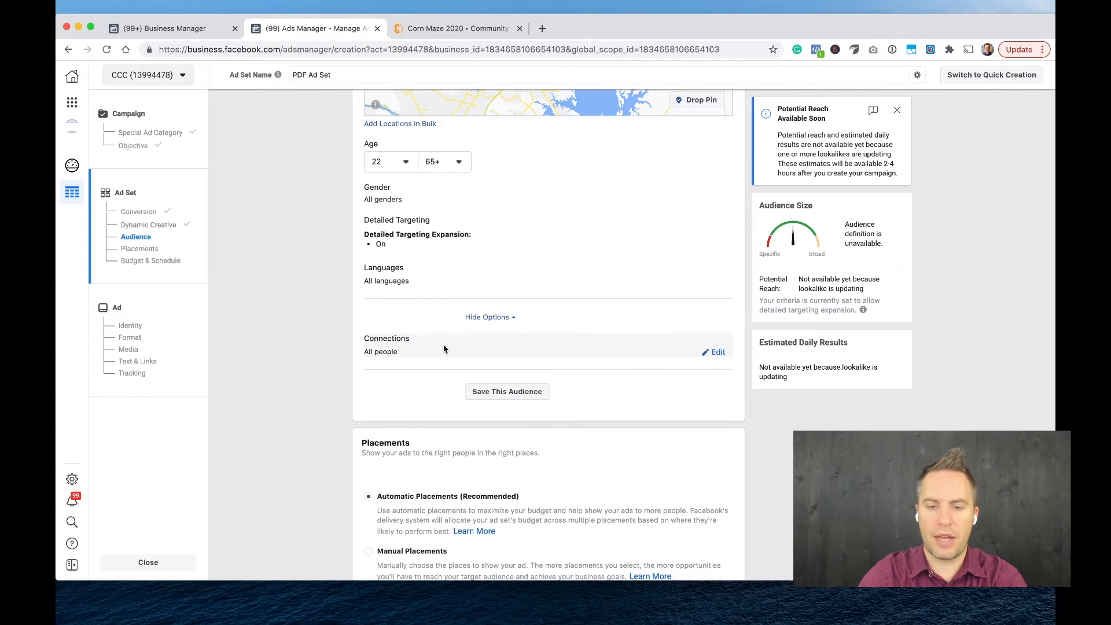
left_click(491, 318)
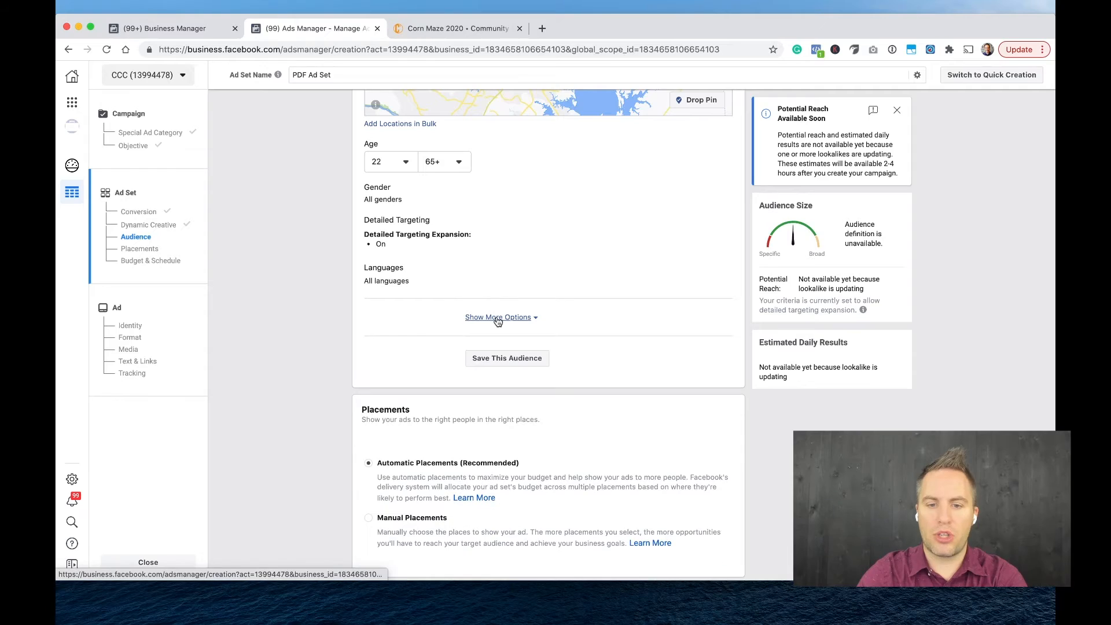
left_click(498, 320)
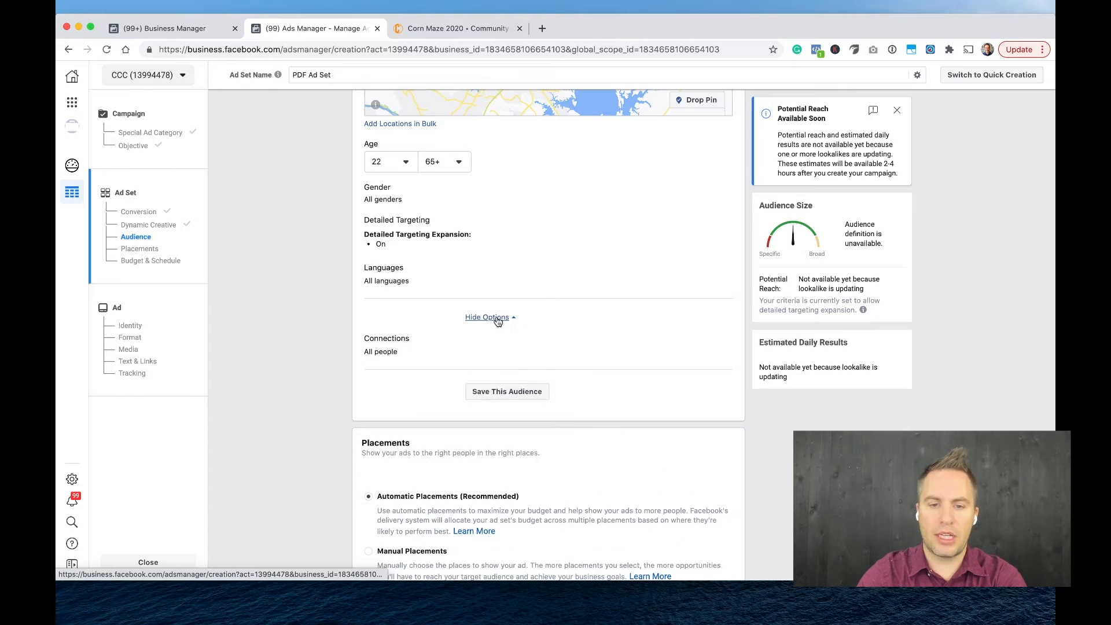
left_click(718, 353)
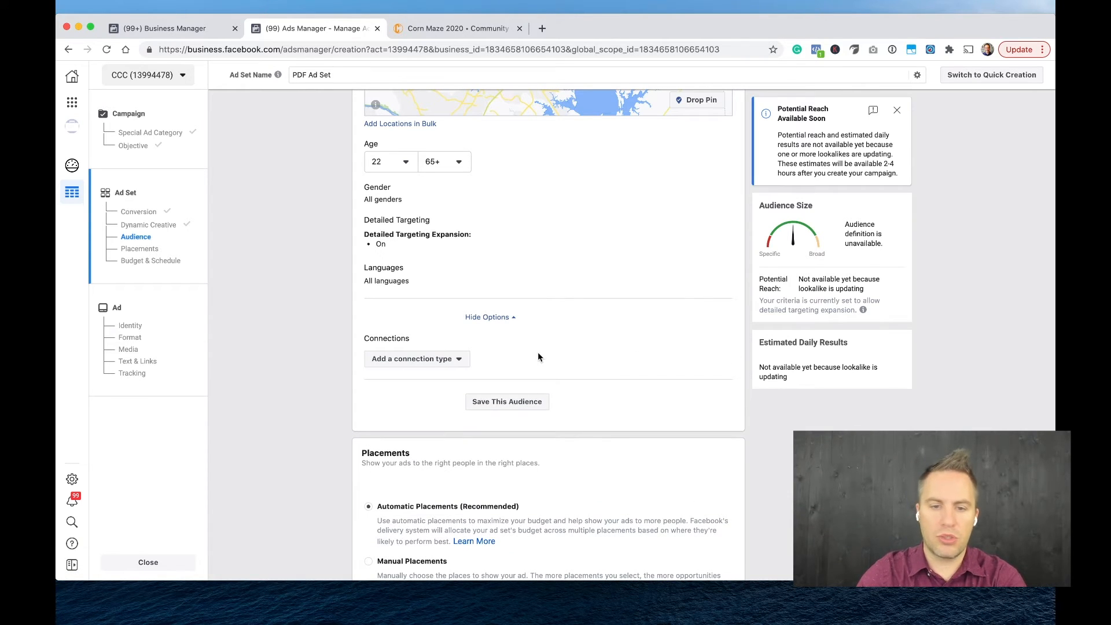
left_click(451, 363)
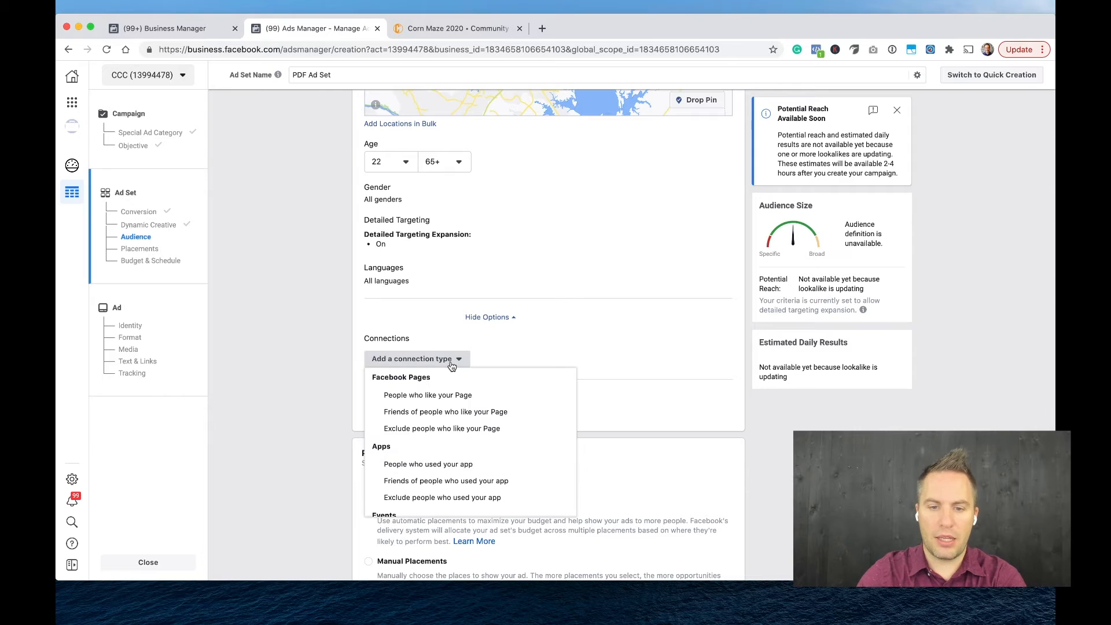
left_click(454, 395)
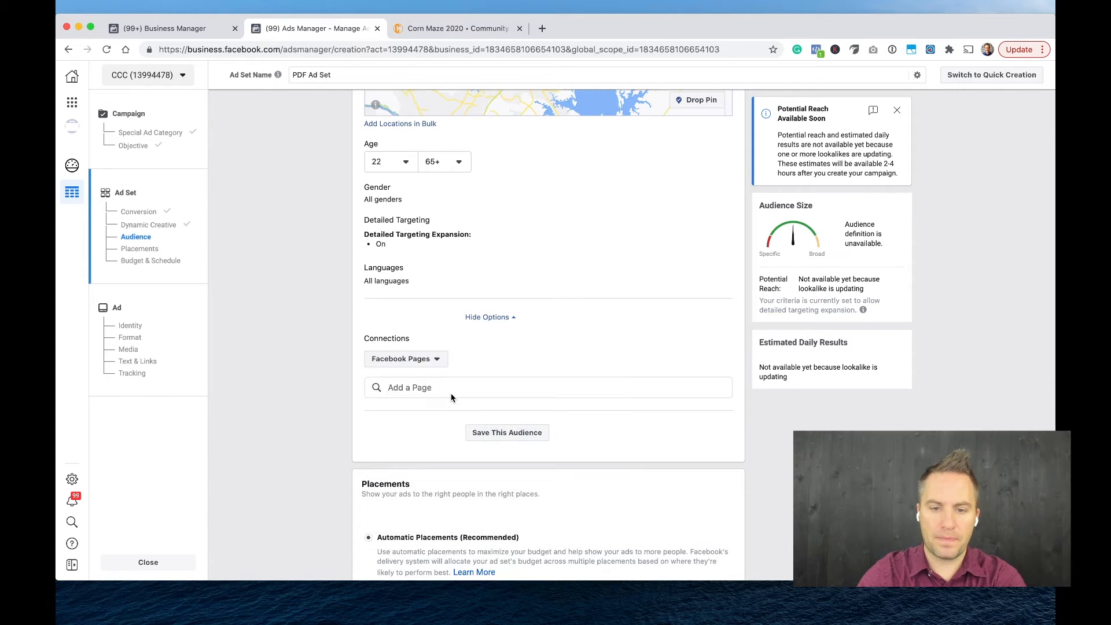
left_click(470, 391)
type("comm")
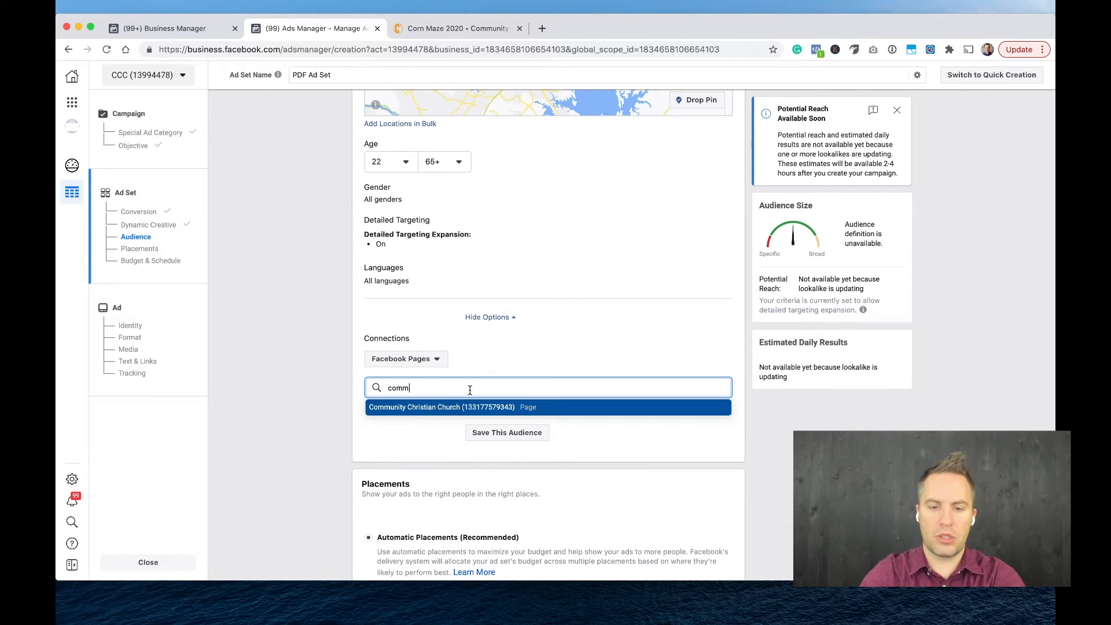
left_click(454, 407)
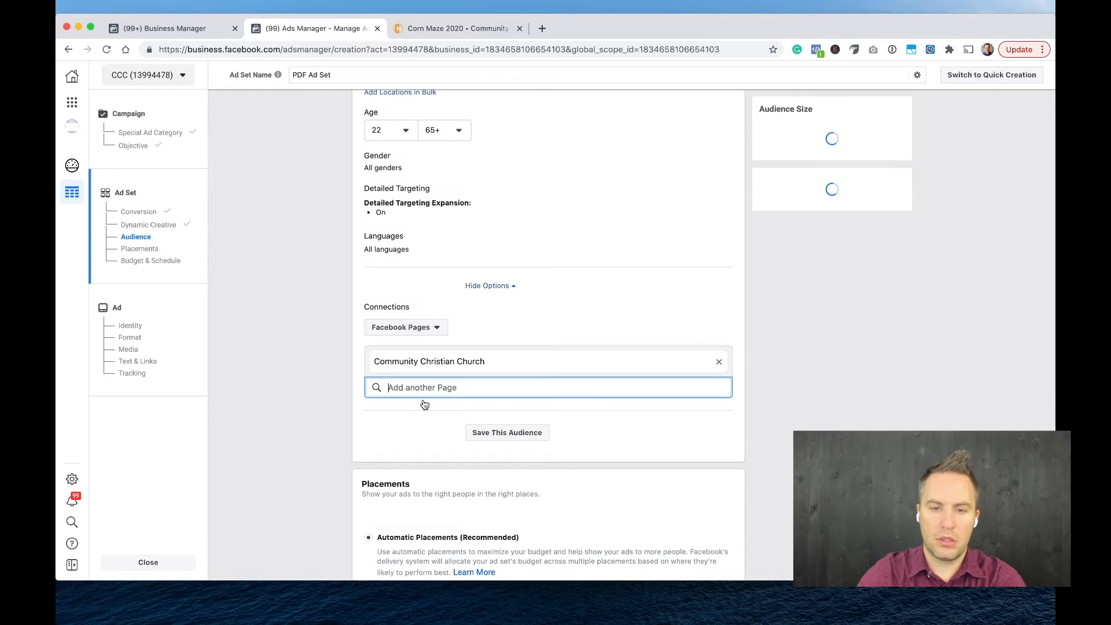
Switch the Facebook Page connection to exclude people who like the Page.
left_click(427, 358)
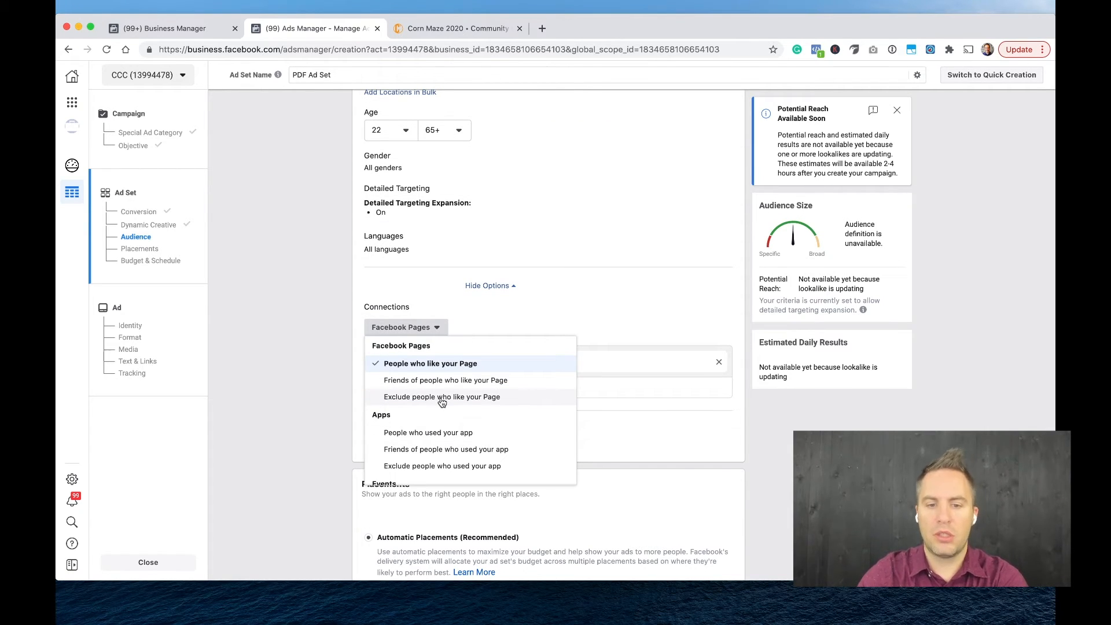
left_click(300, 394)
left_click(408, 330)
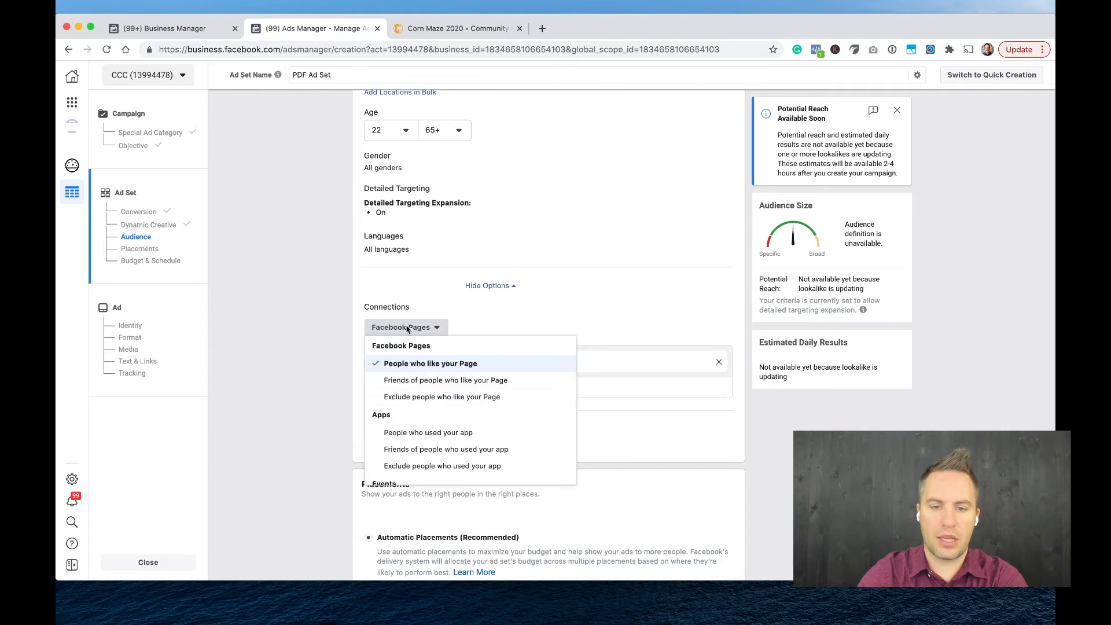
left_click(408, 398)
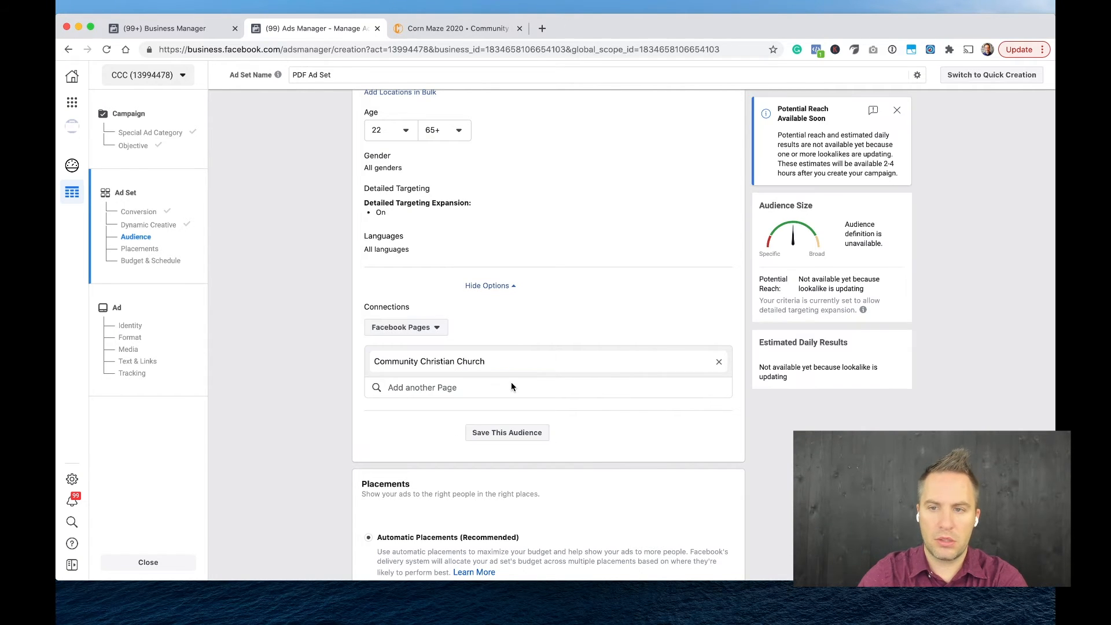
Review the available custom audiences for exclusion and the Facebook Page connection type without changing either.
scroll(469, 342, "up", 7)
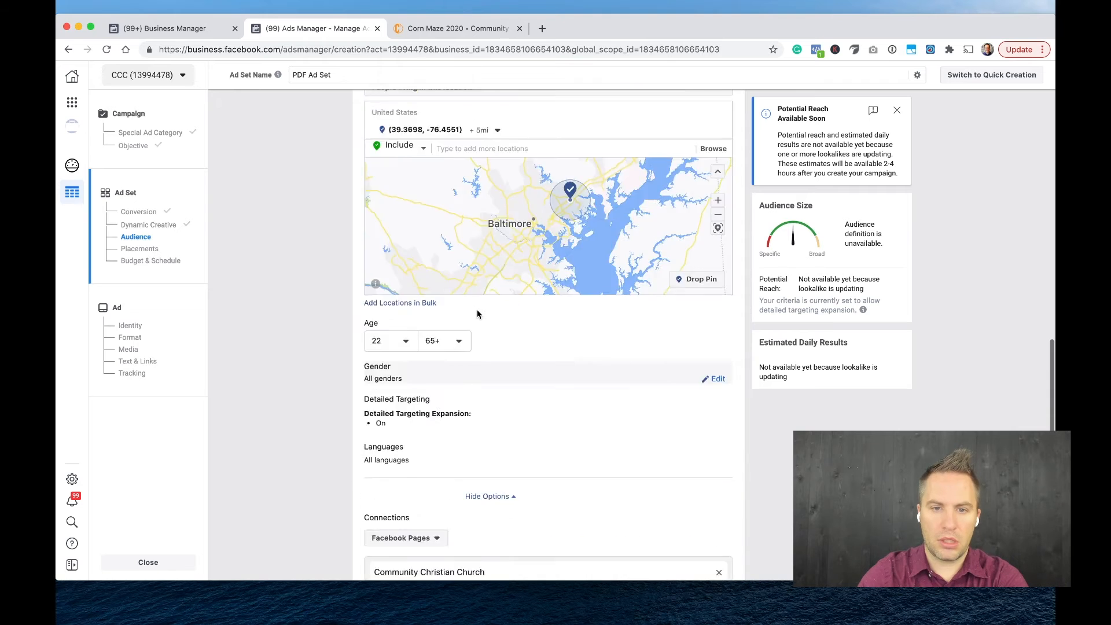
scroll(341, 326, "up", 1)
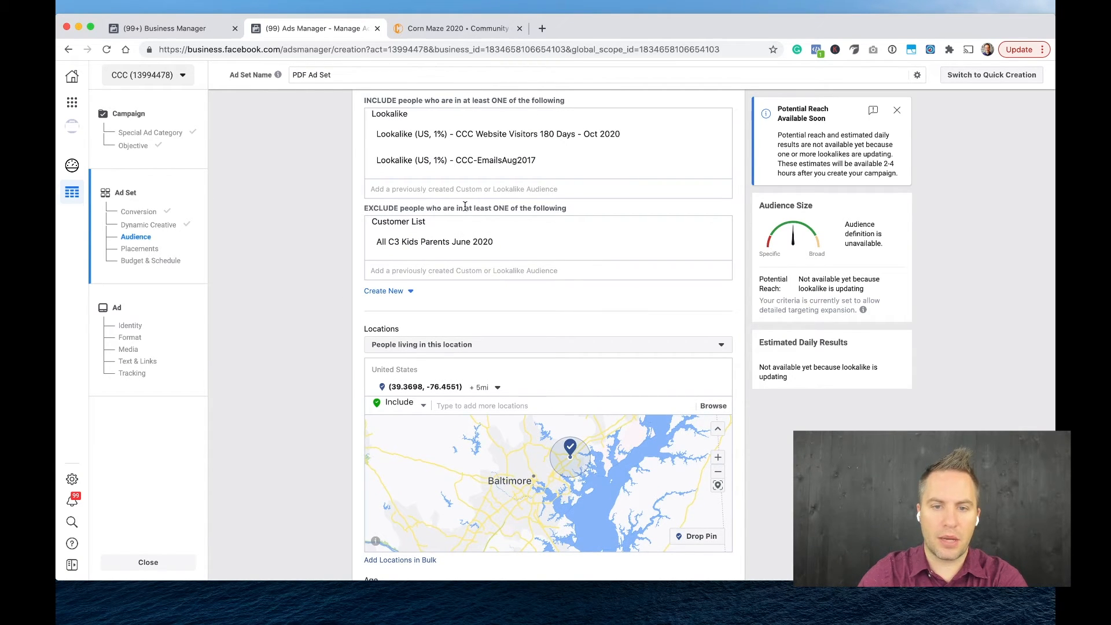
left_click(415, 271)
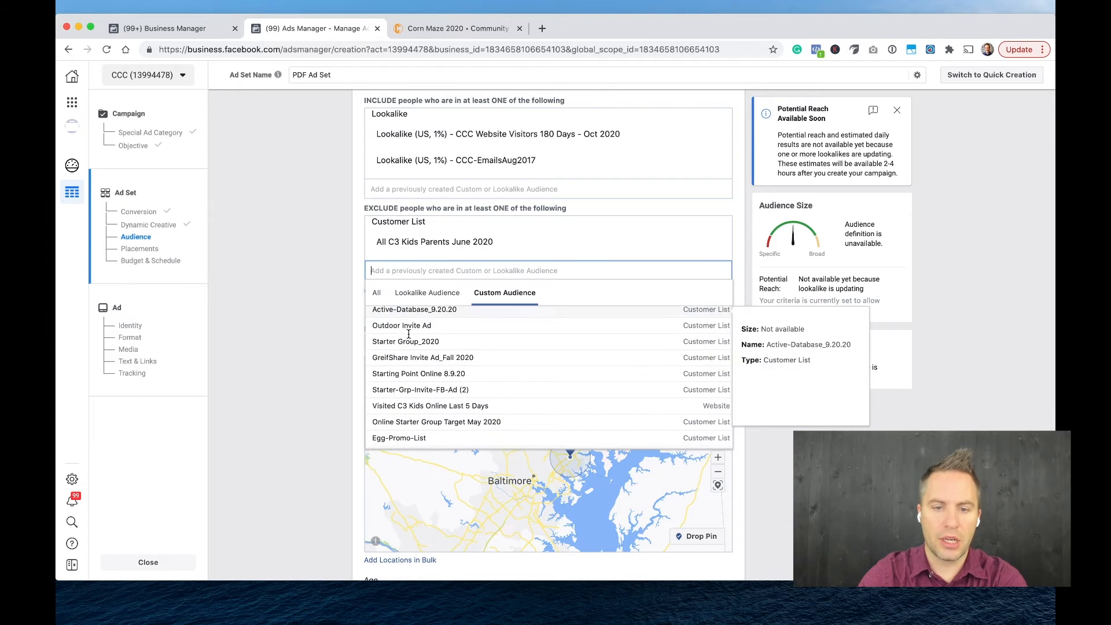
left_click(307, 358)
scroll(307, 359, "down", 10)
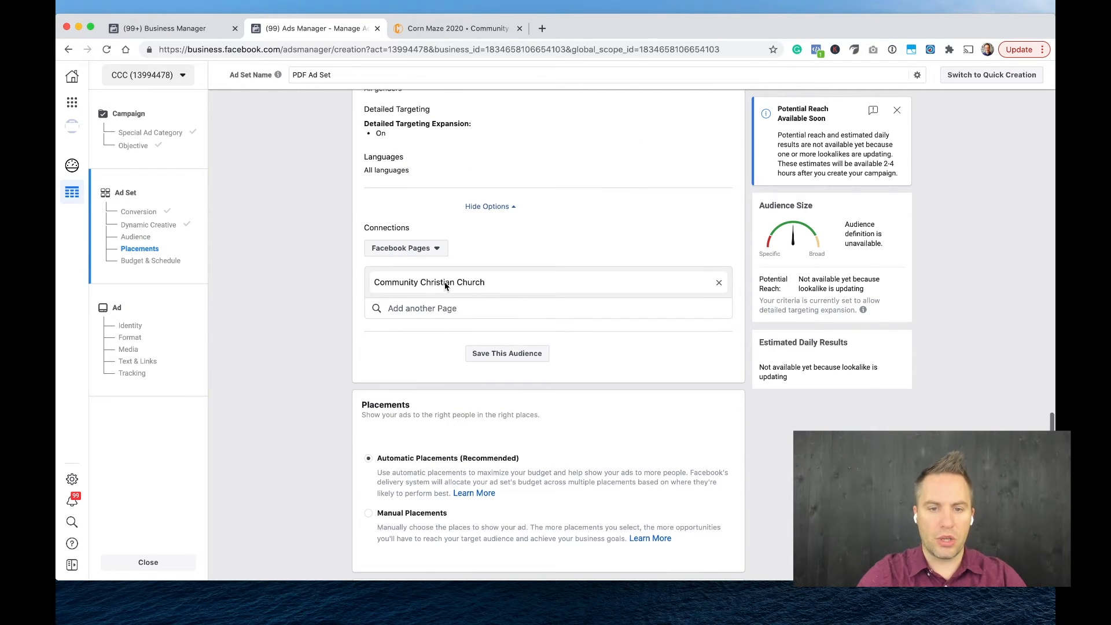
left_click(428, 251)
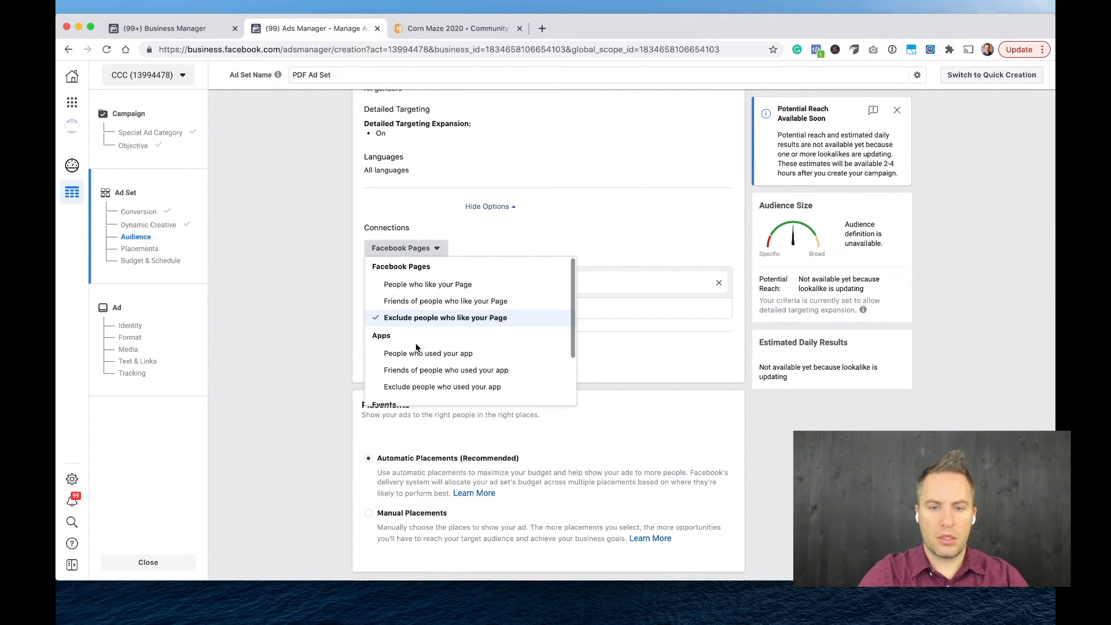
left_click(429, 315)
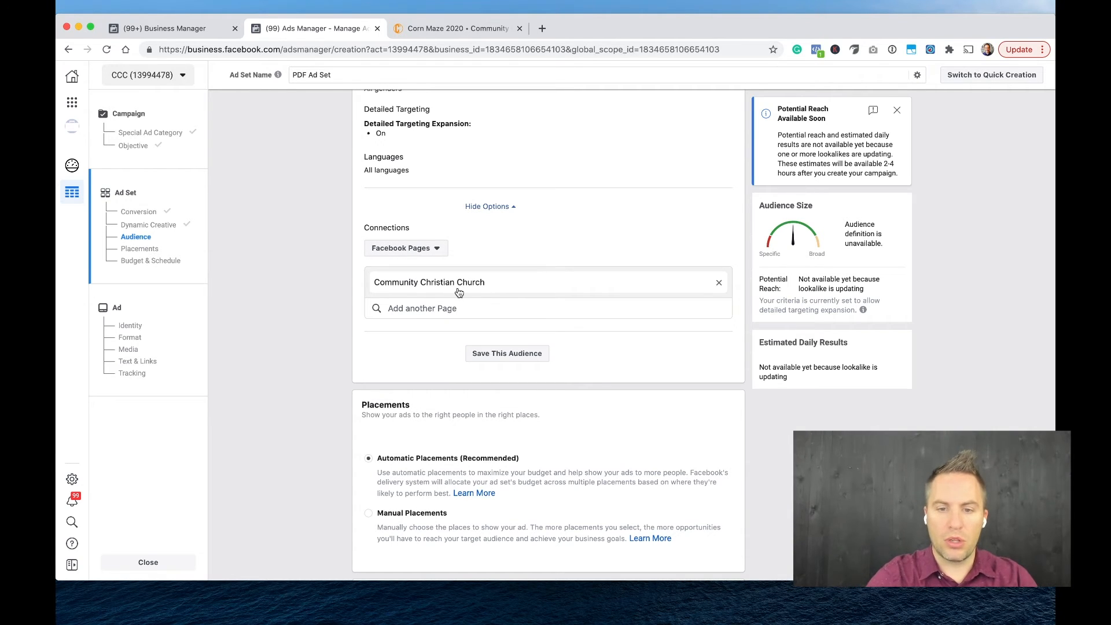
Set the connection type for the Community Christian Church Page to people who like the Page.
left_click(438, 311)
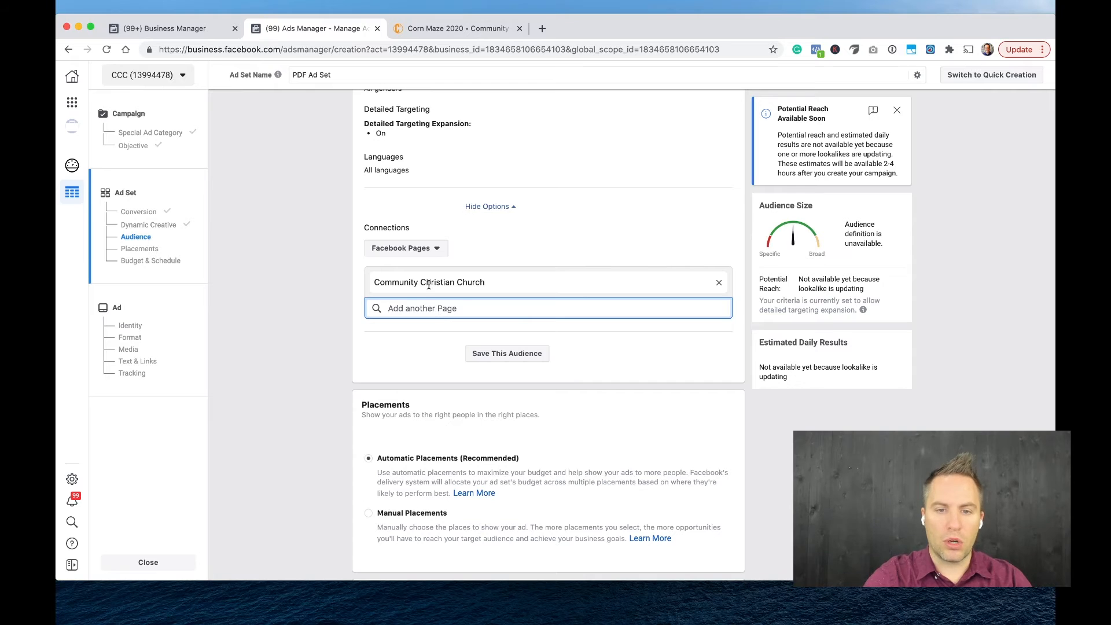
left_click(428, 248)
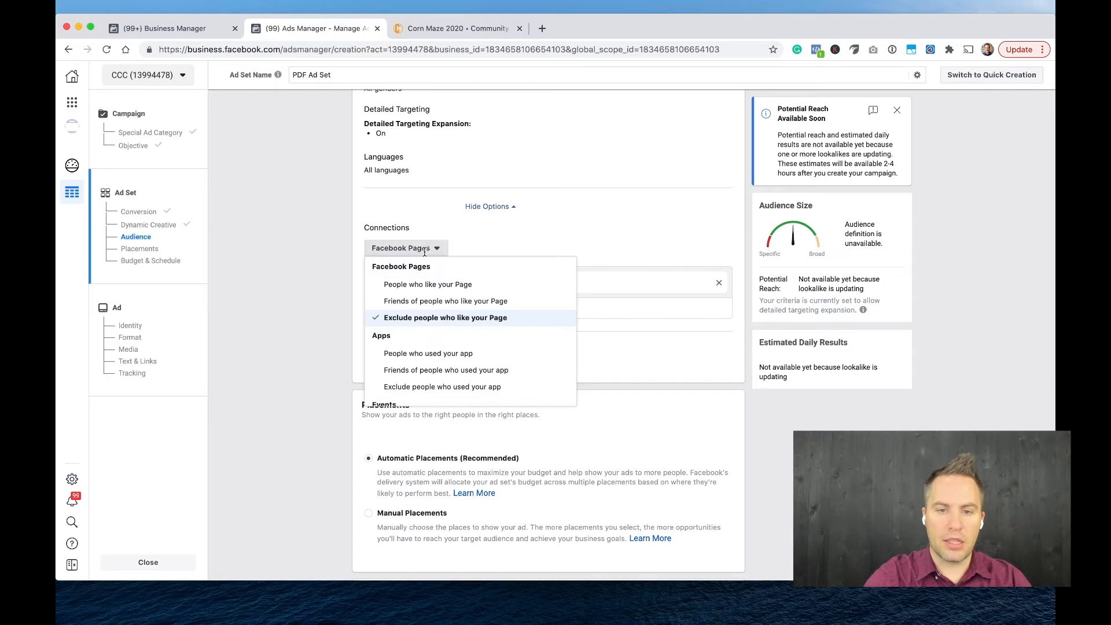
left_click(428, 286)
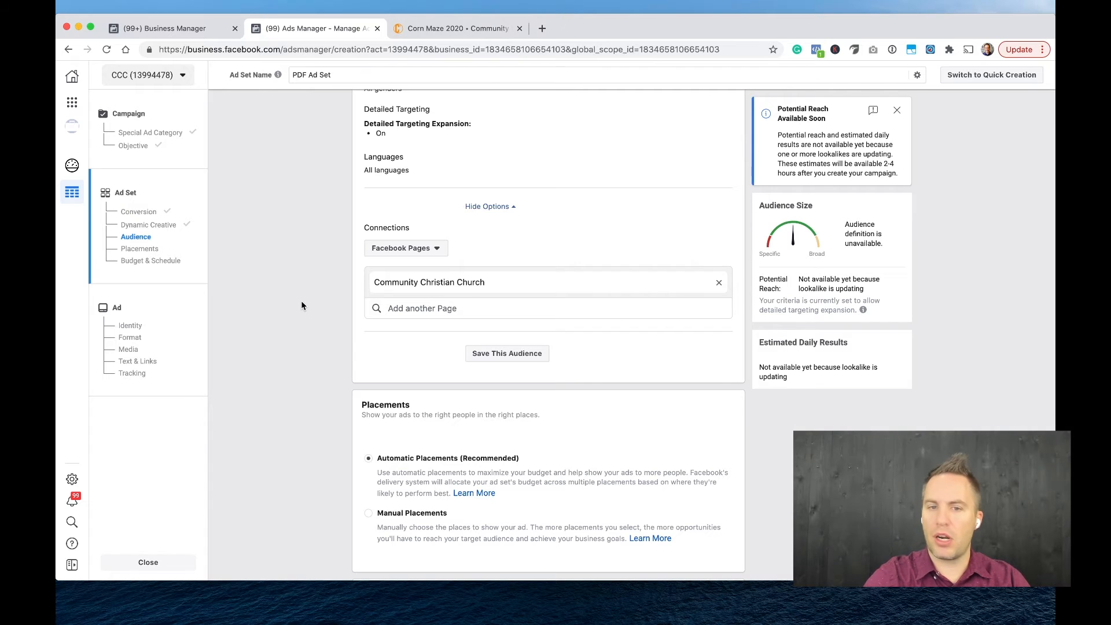
Switch the ad set to manual placements and exclude the Audience Network platform.
scroll(301, 305, "down", 3)
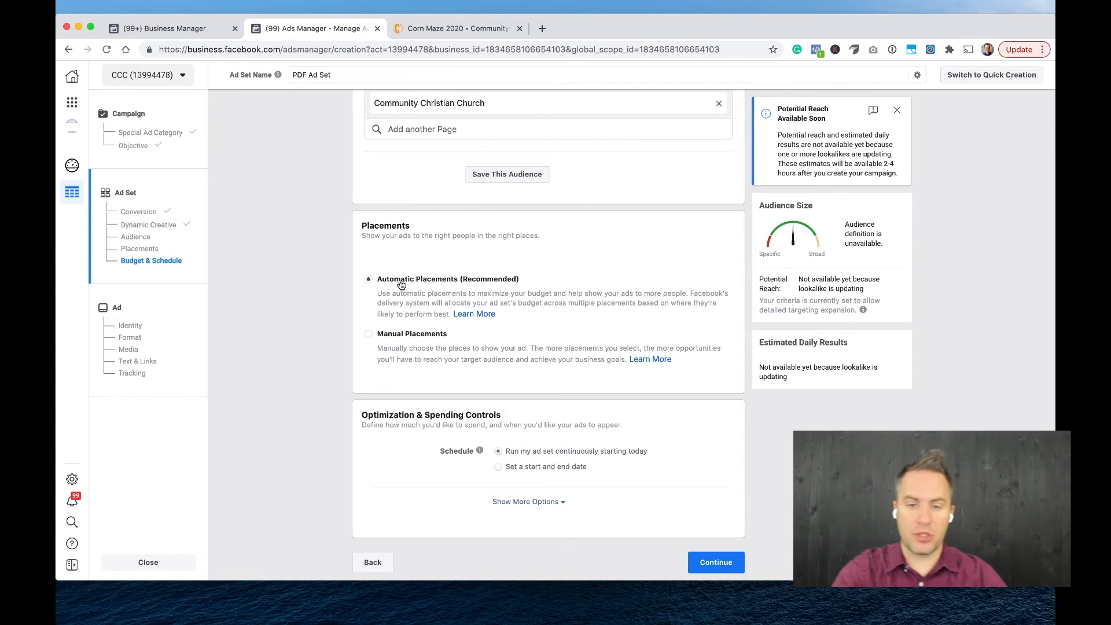
left_click(369, 334)
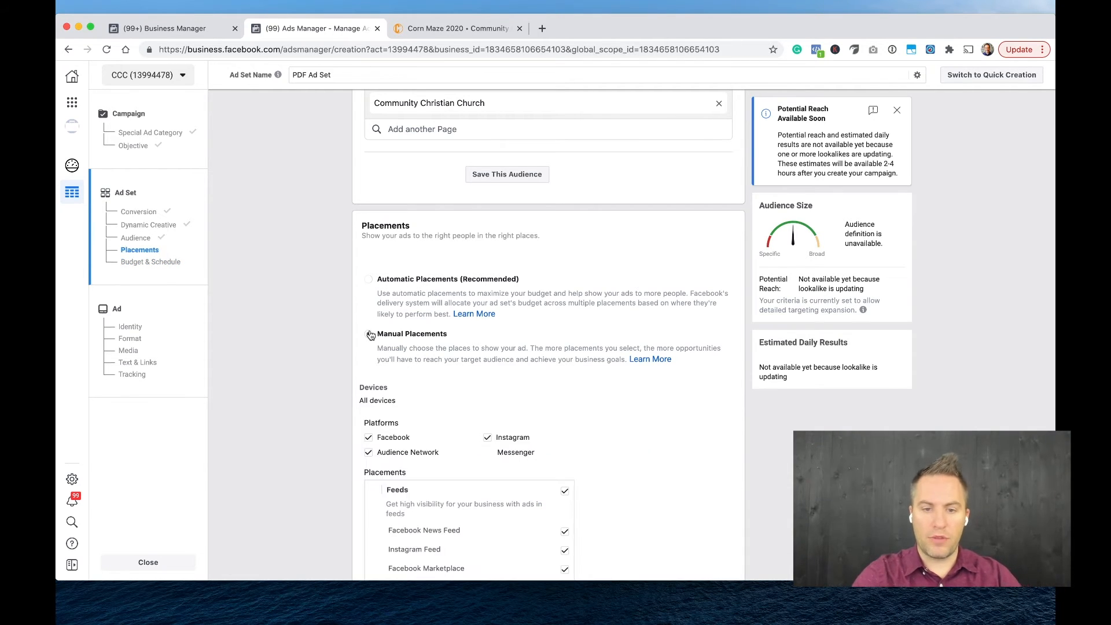
scroll(369, 329, "down", 2)
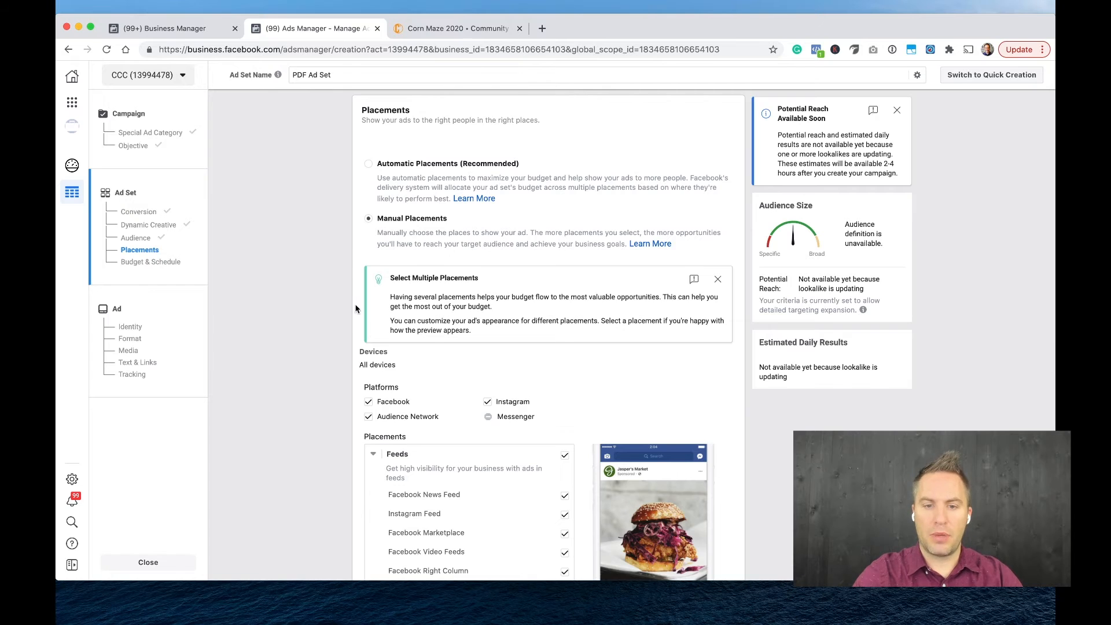
scroll(353, 303, "down", 2)
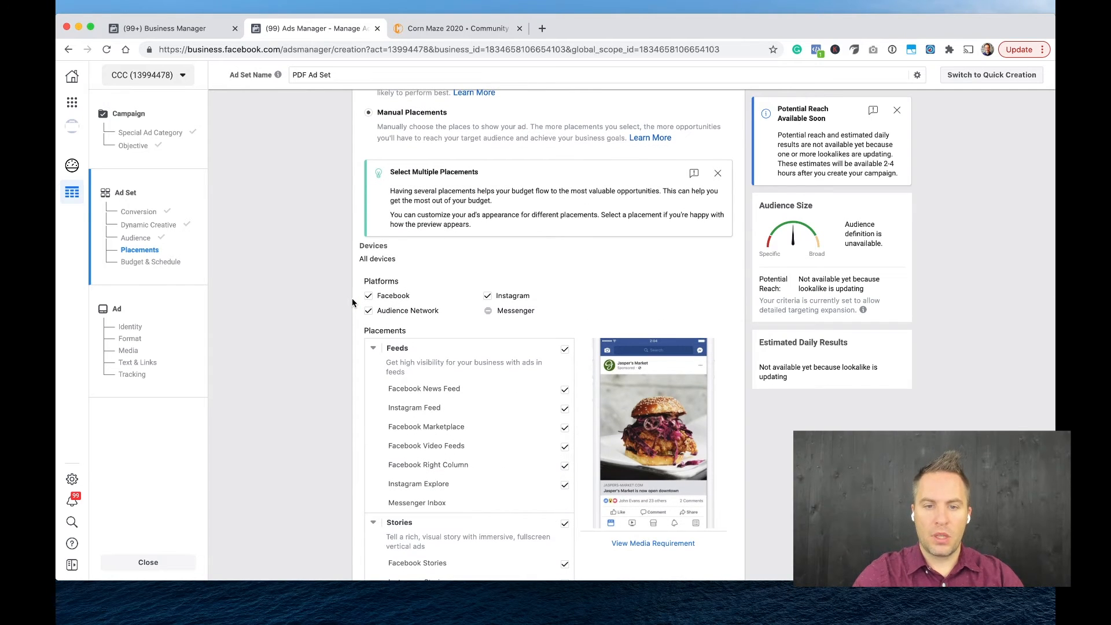
left_click(369, 311)
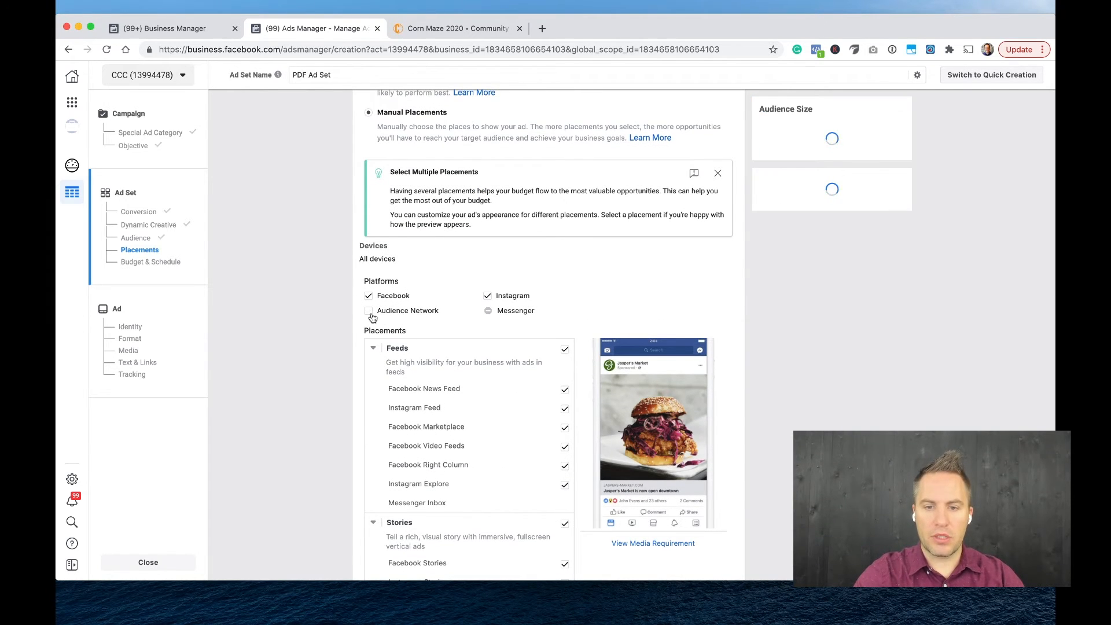
Remove Facebook Stories and Facebook Right Column from the manual placements.
scroll(501, 315, "down", 1)
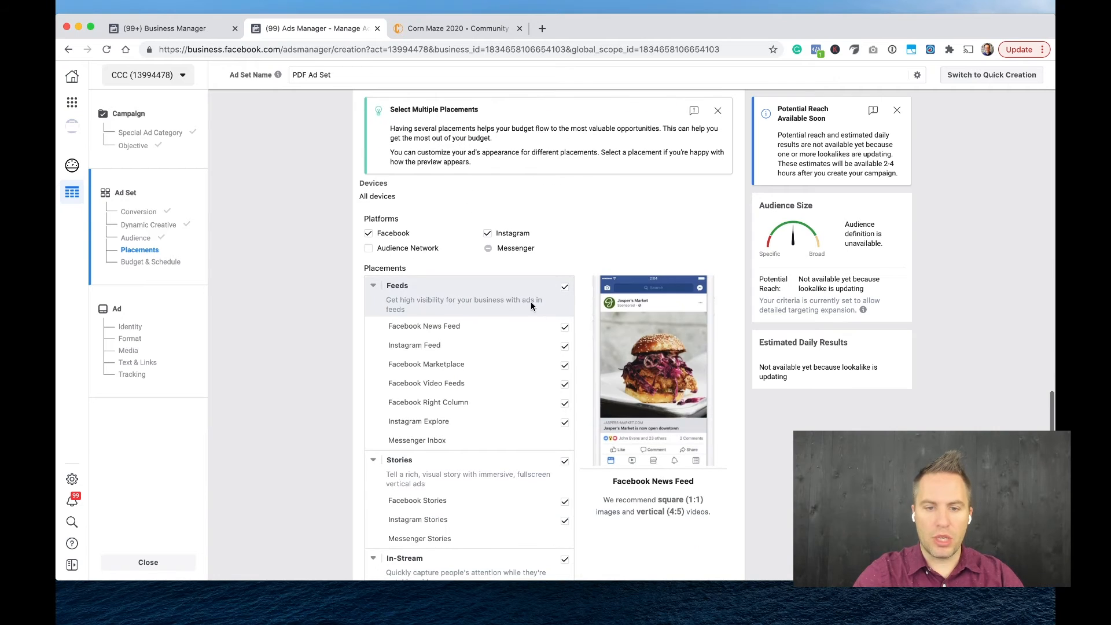
scroll(528, 382, "down", 1)
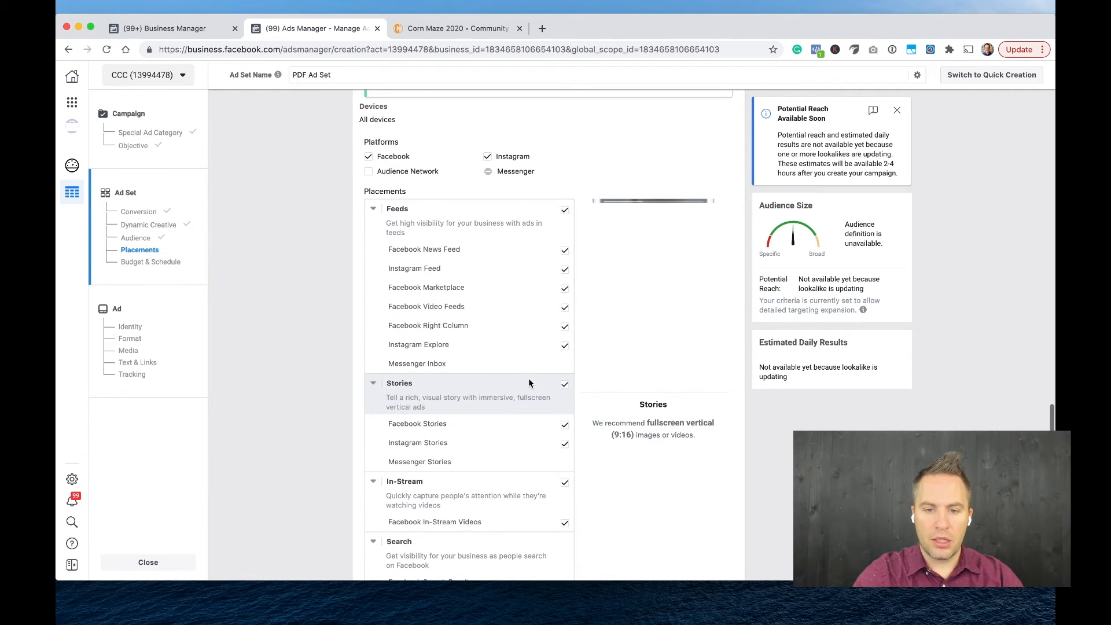
left_click(565, 425)
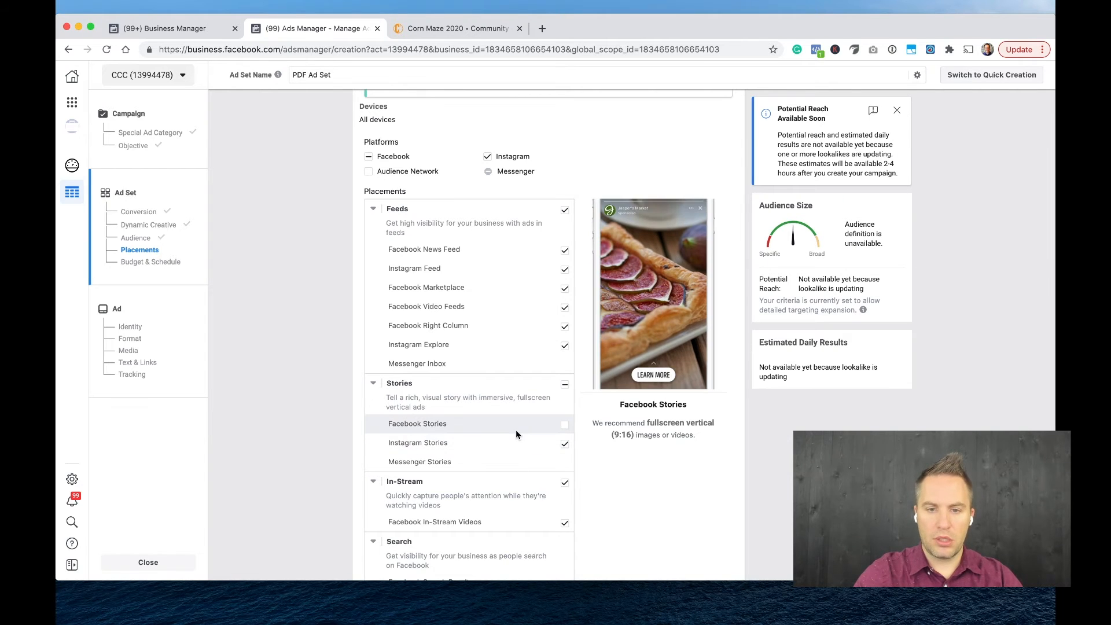
scroll(516, 434, "down", 1)
left_click(564, 270)
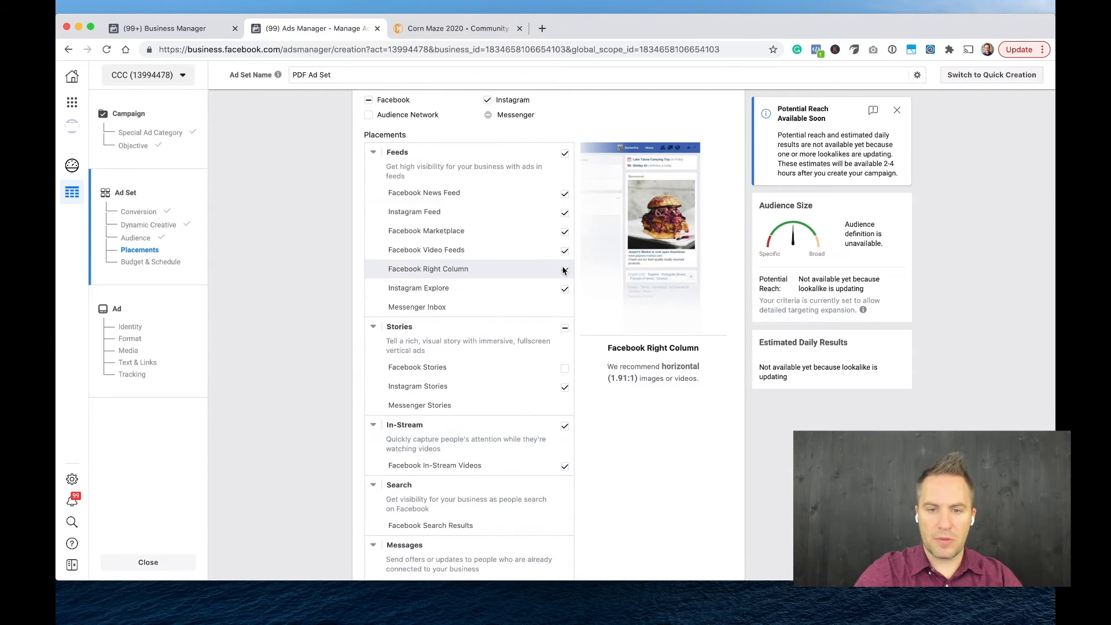
scroll(514, 330, "down", 2)
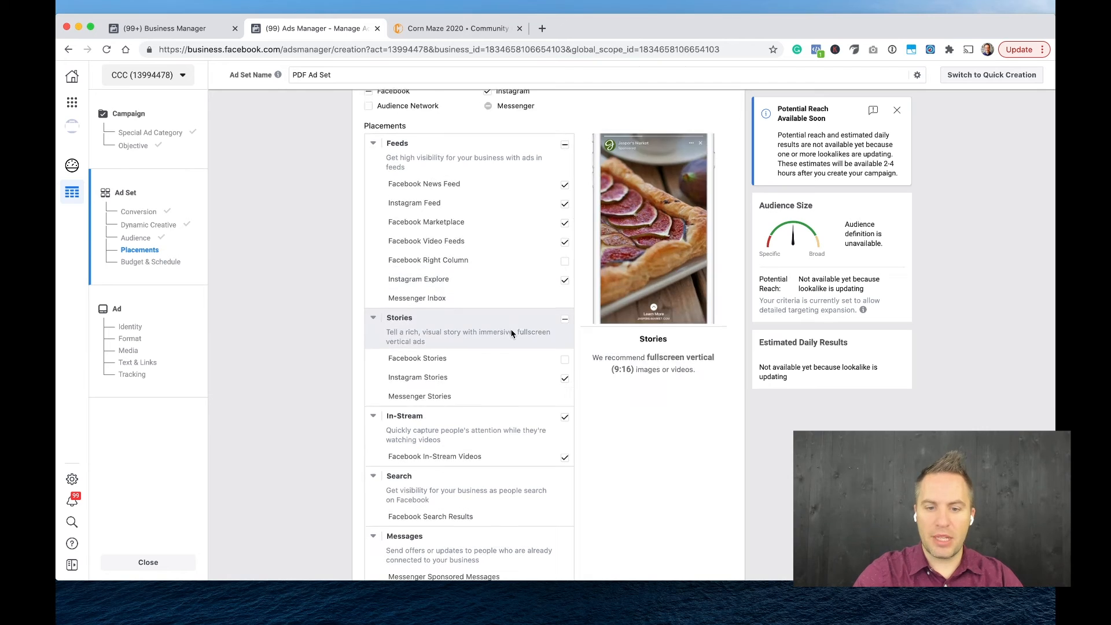
Examine the remaining placement options, from Stories and In-Stream down to In-Article and Apps and Sites.
scroll(511, 334, "down", 2)
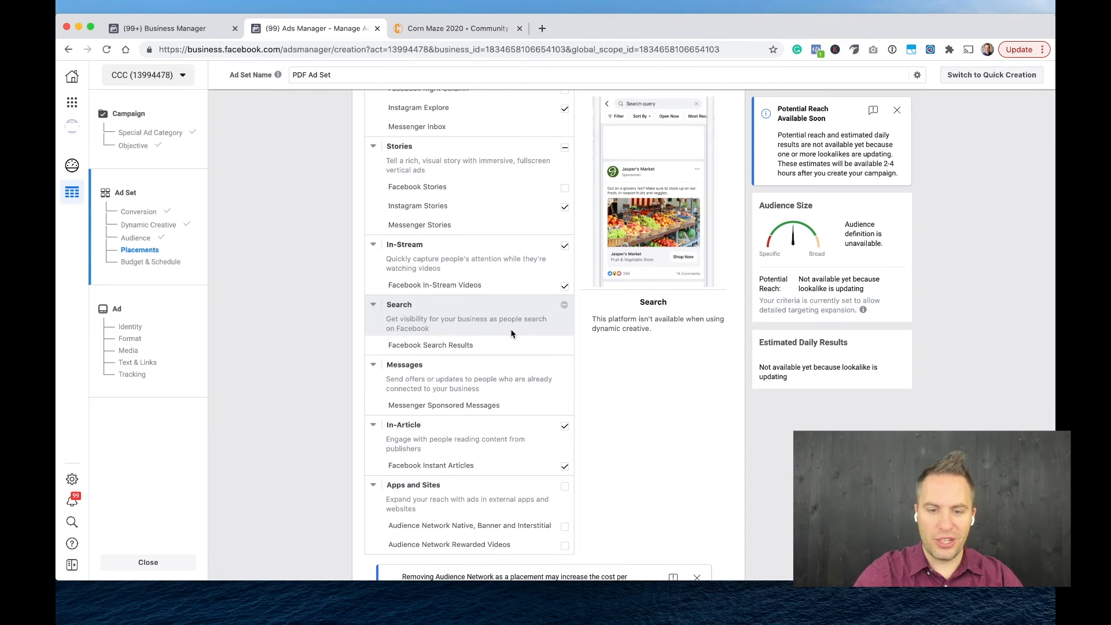
scroll(511, 335, "up", 2)
scroll(512, 329, "down", 4)
scroll(511, 347, "up", 1)
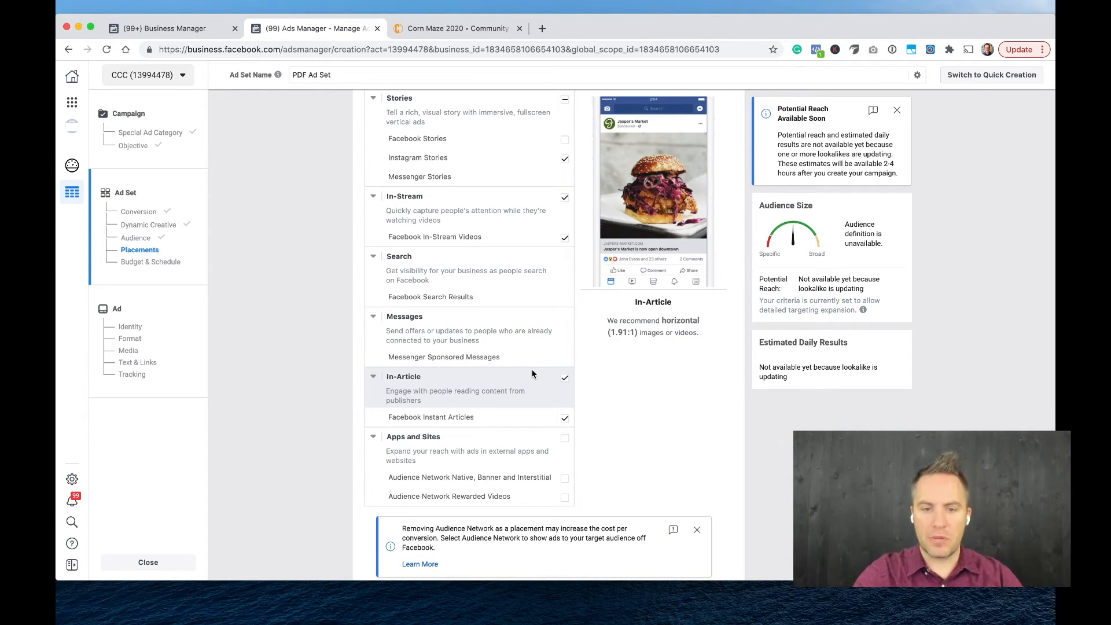
scroll(533, 374, "down", 5)
scroll(533, 374, "up", 3)
scroll(533, 374, "down", 6)
scroll(532, 374, "up", 15)
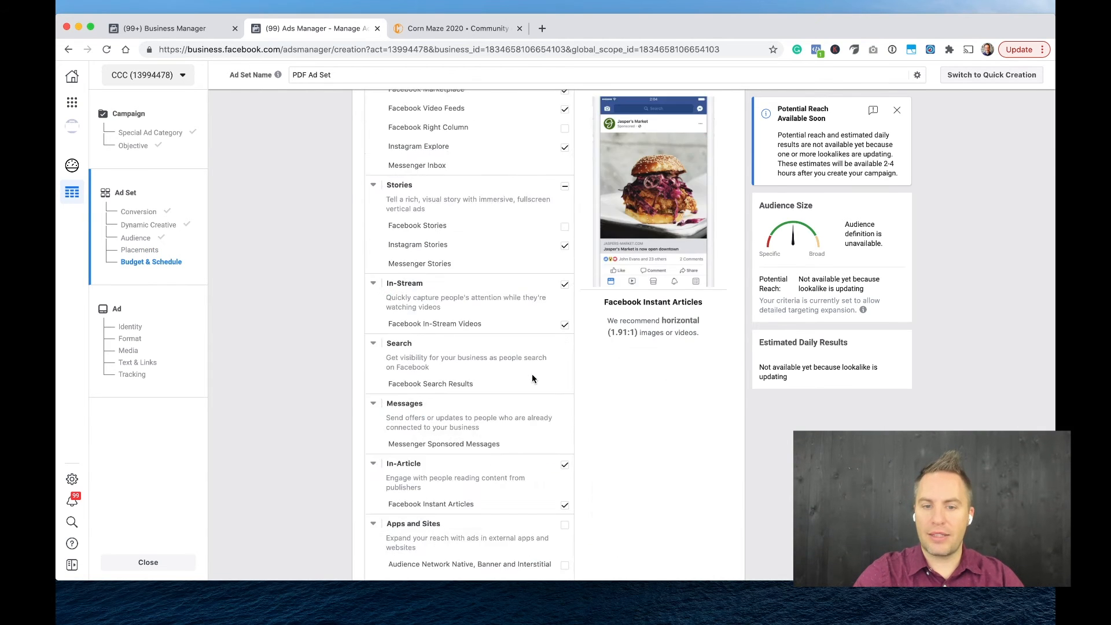
scroll(390, 370, "down", 3)
Set the ad set's placements back to Automatic Placements (Recommended).
scroll(390, 370, "up", 2)
scroll(391, 372, "up", 2)
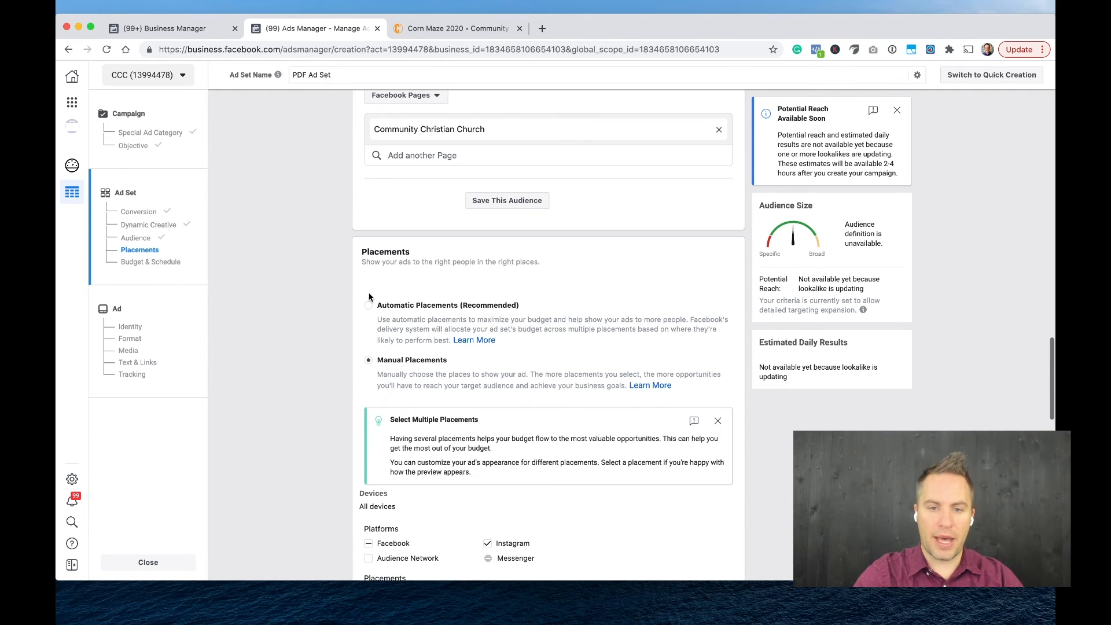
left_click(368, 305)
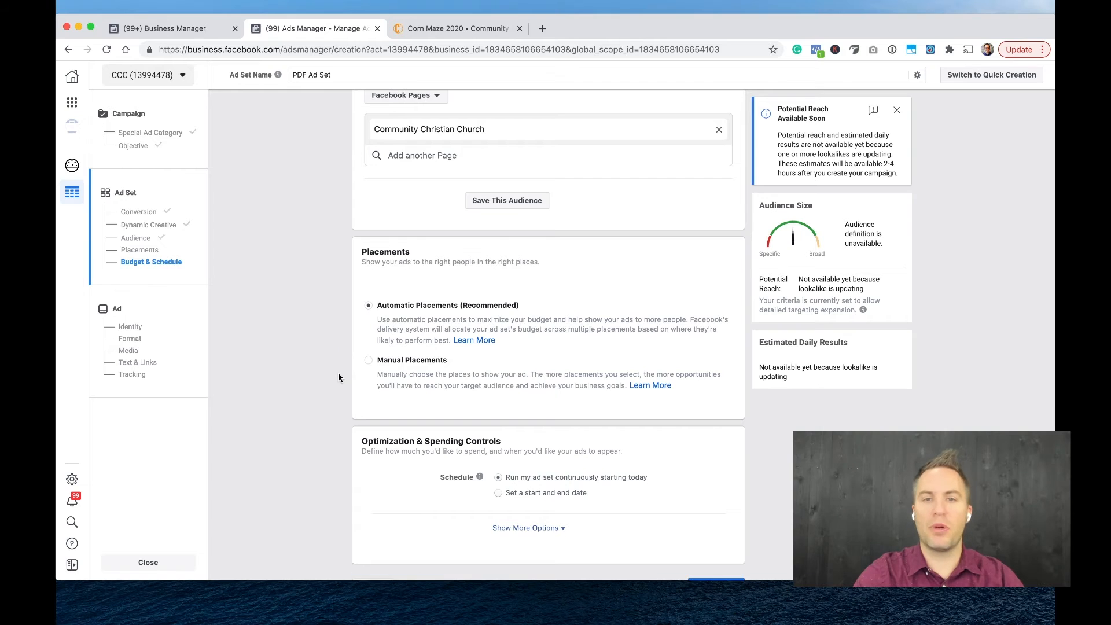
Switch the ad set schedule to a set start and end date.
scroll(338, 377, "down", 1)
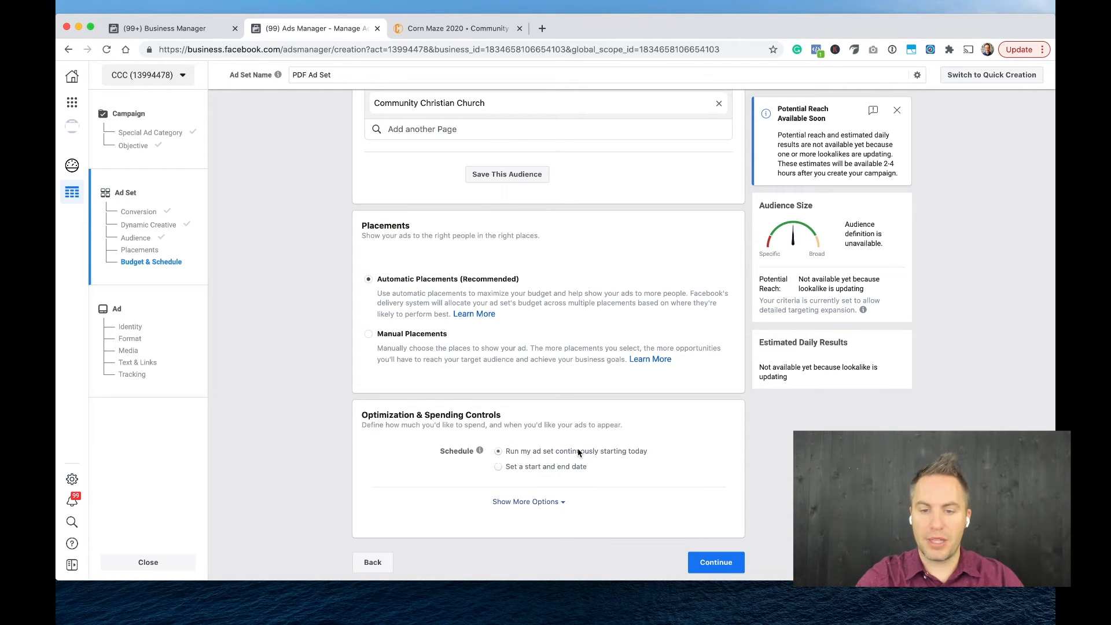
left_click(544, 467)
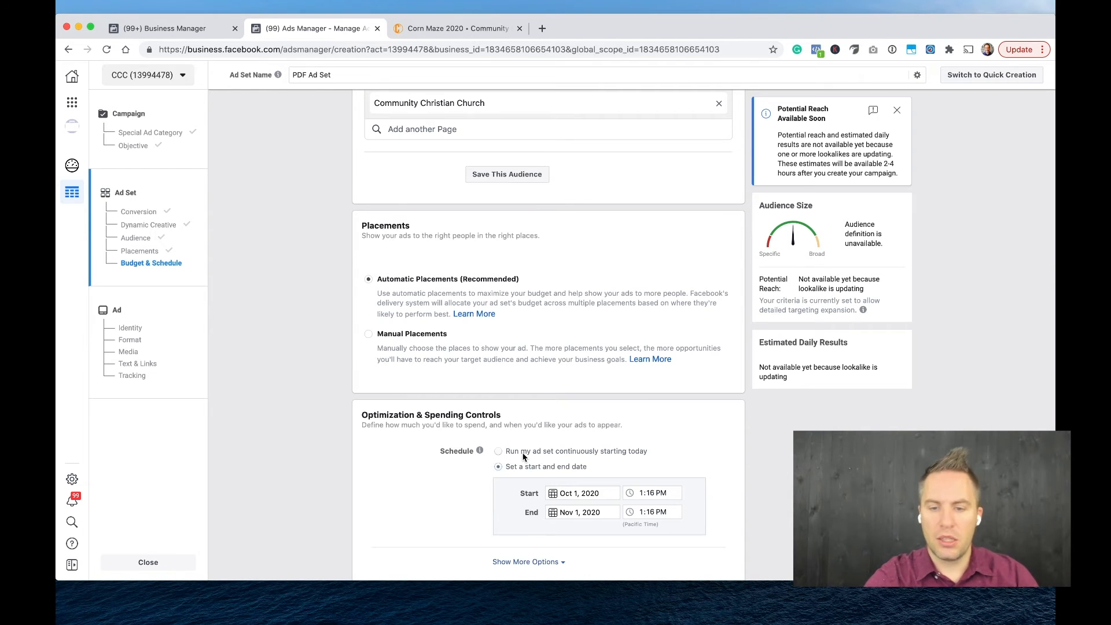
scroll(523, 457, "down", 2)
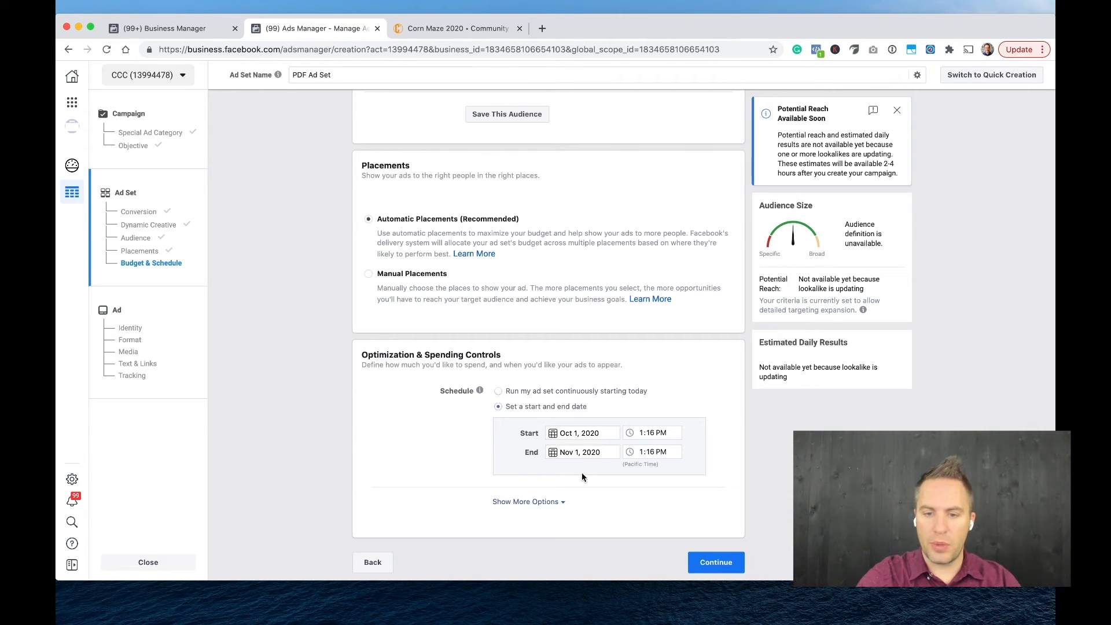
Set the schedule to run the ad set continuously starting today and continue to the ad setup.
left_click(546, 392)
left_click(716, 562)
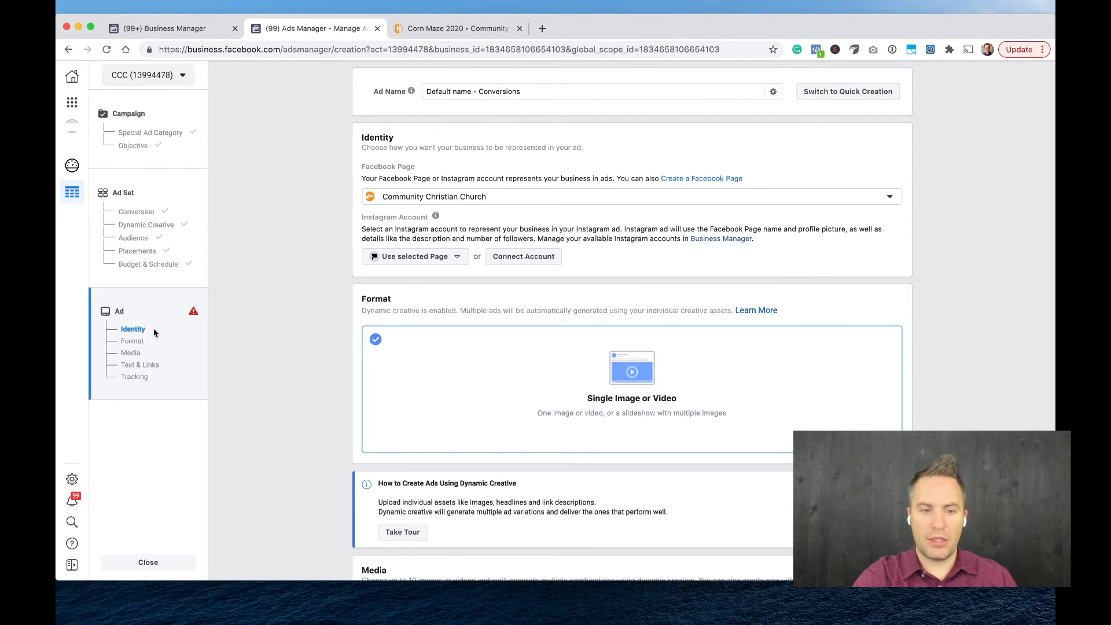
Name the ad "PDF Ad".
triple_click(461, 93)
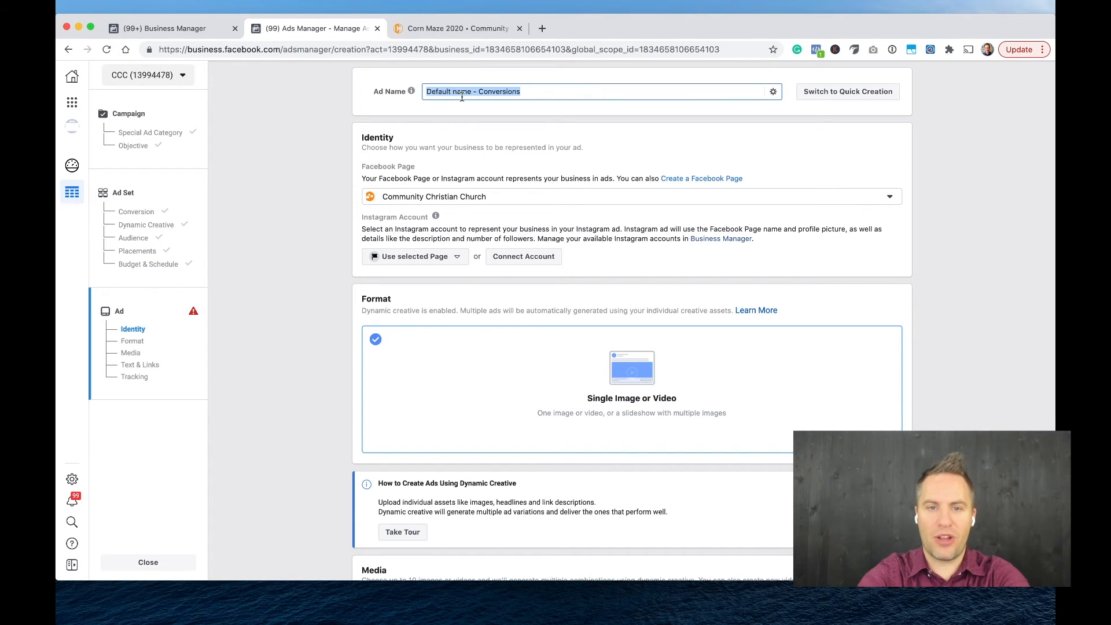
type("PDF Ad")
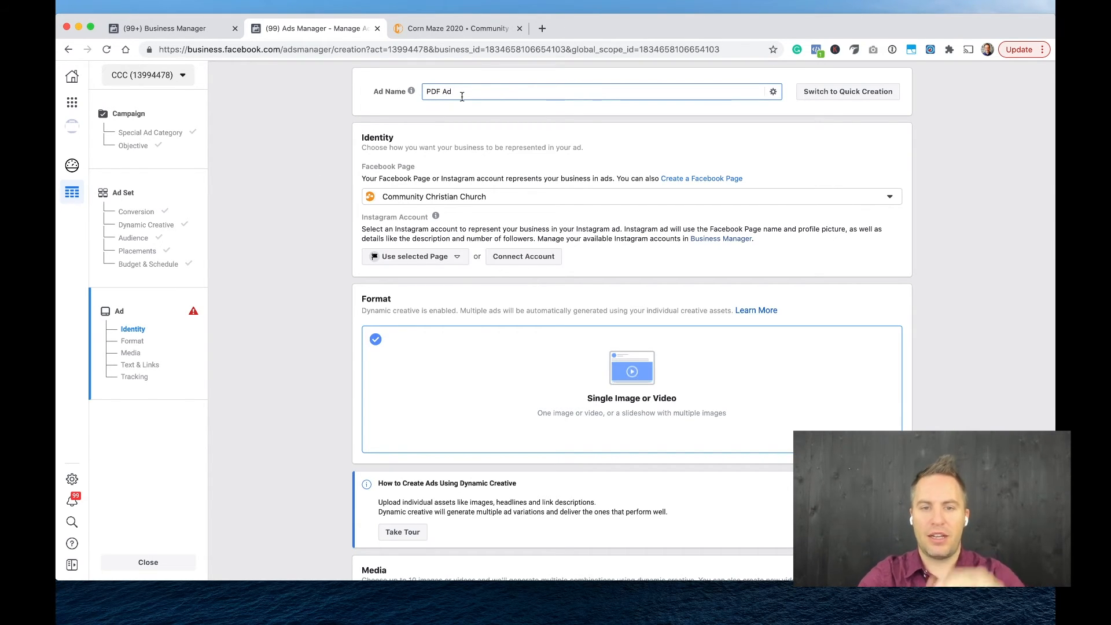
mouse_move(462, 93)
left_mouse_down()
mouse_move(427, 91)
mouse_move(444, 92)
left_mouse_up()
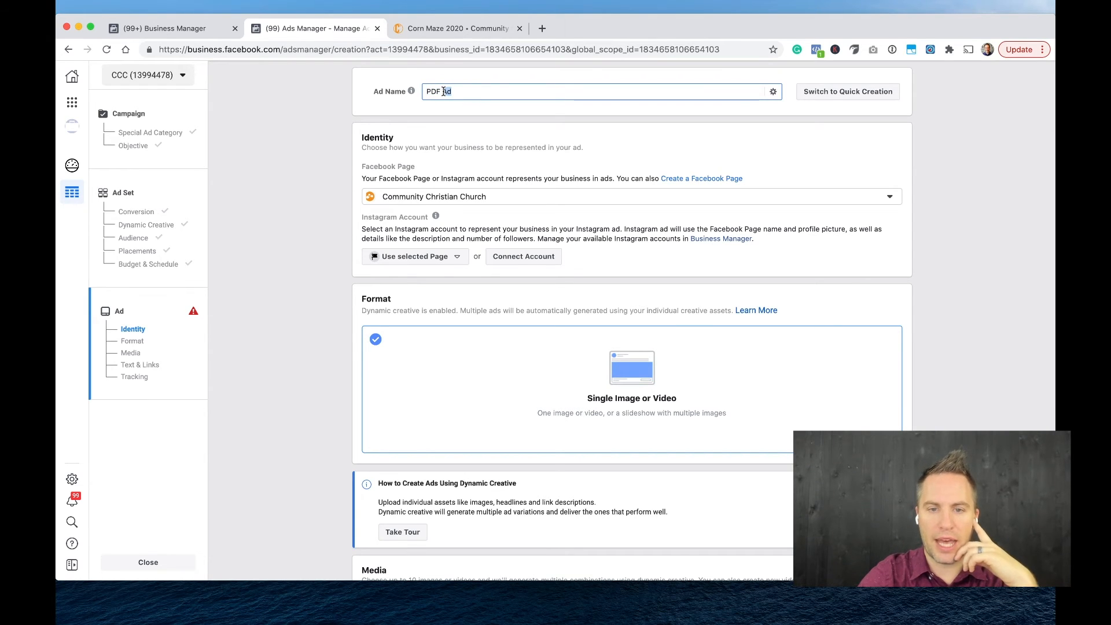
Keep Community Christian Church as the ad's Facebook Page and choose communitycc as its Instagram account.
left_click(442, 201)
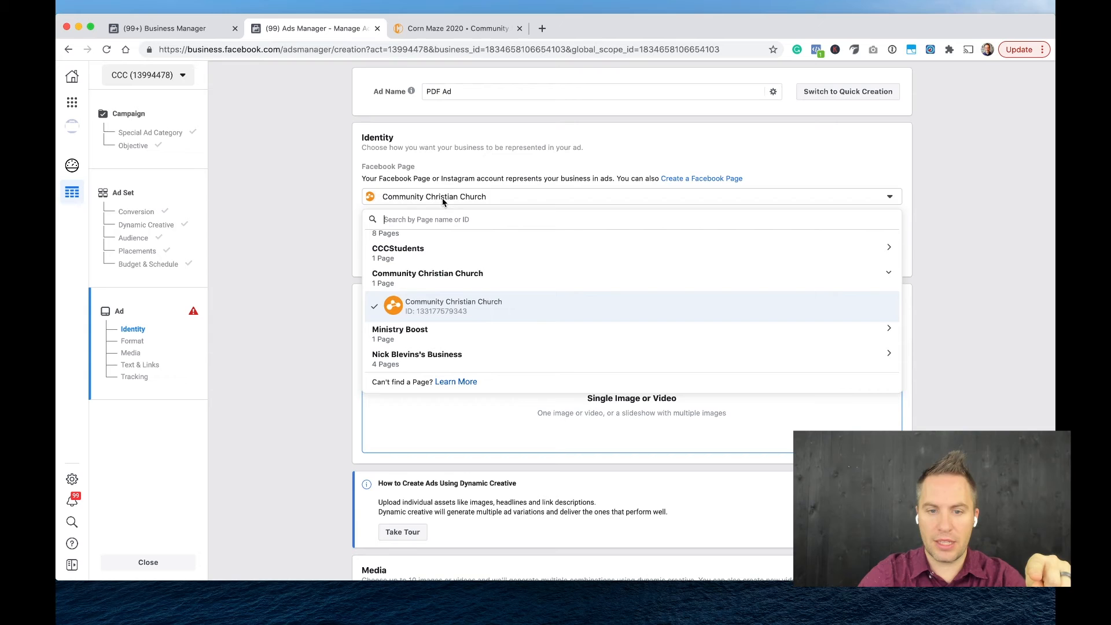
left_click(311, 190)
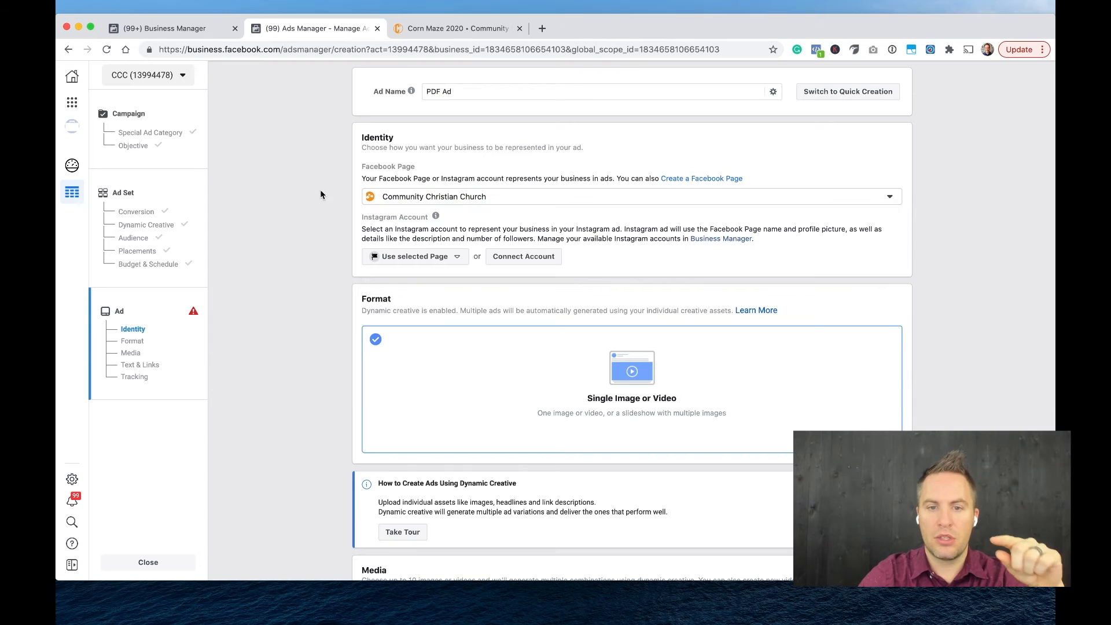
left_click(452, 259)
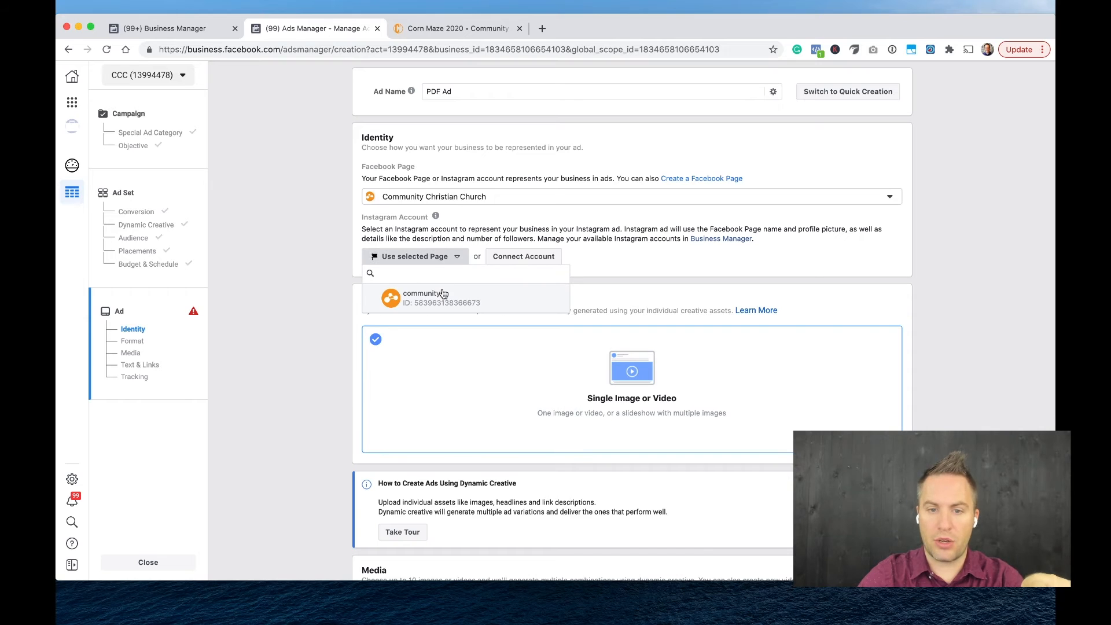
left_click(442, 300)
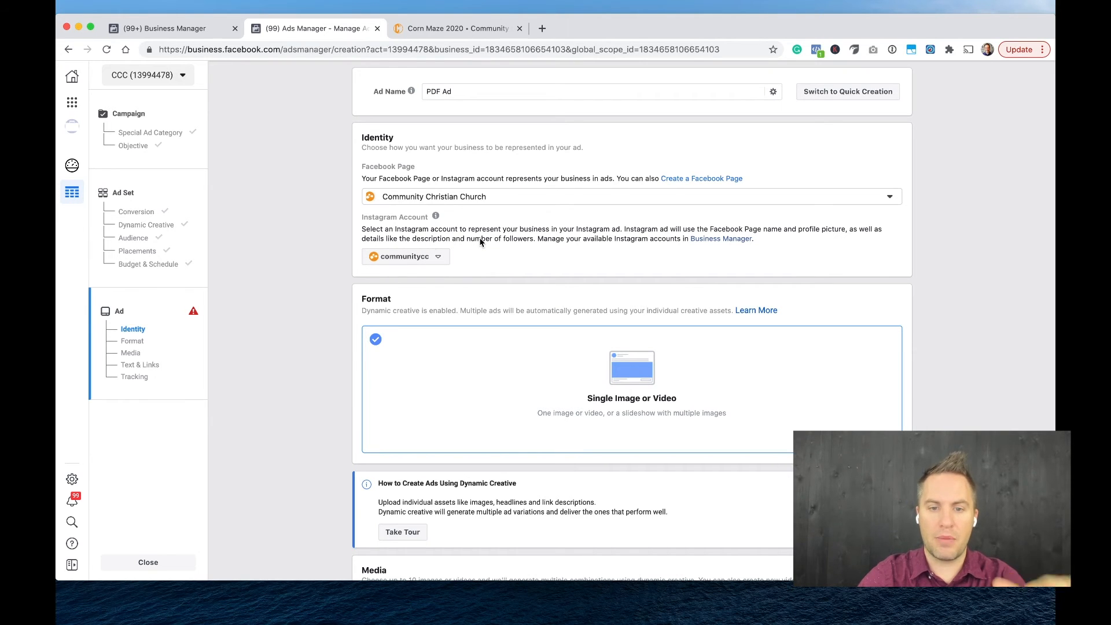
Choose the Single Image or Video format for the ad and review the dynamic creative note.
scroll(324, 366, "down", 3)
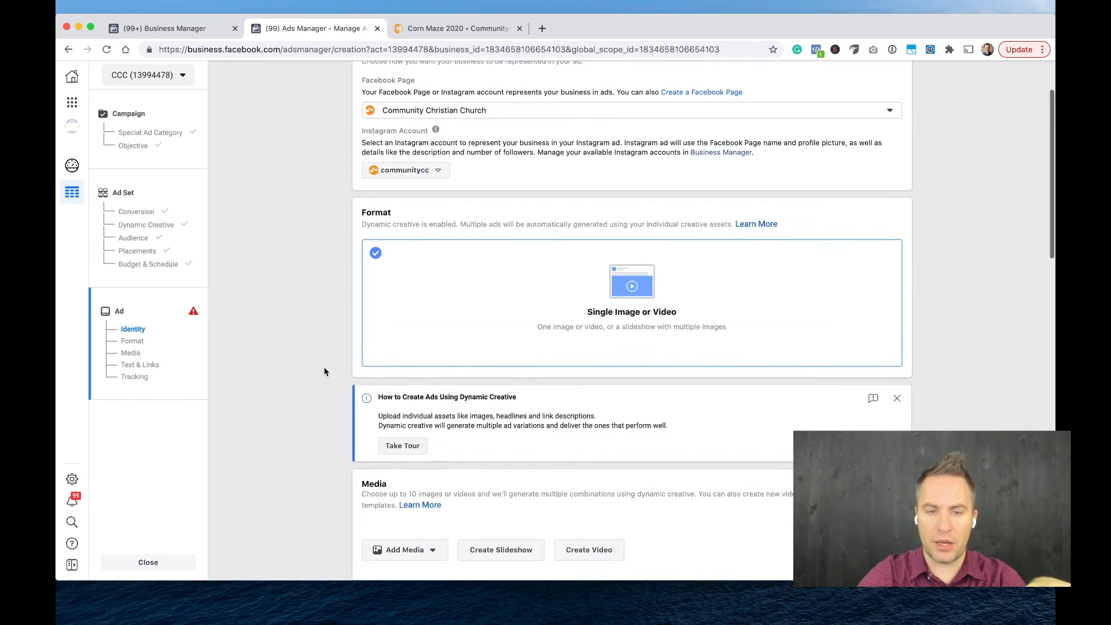
left_click(627, 302)
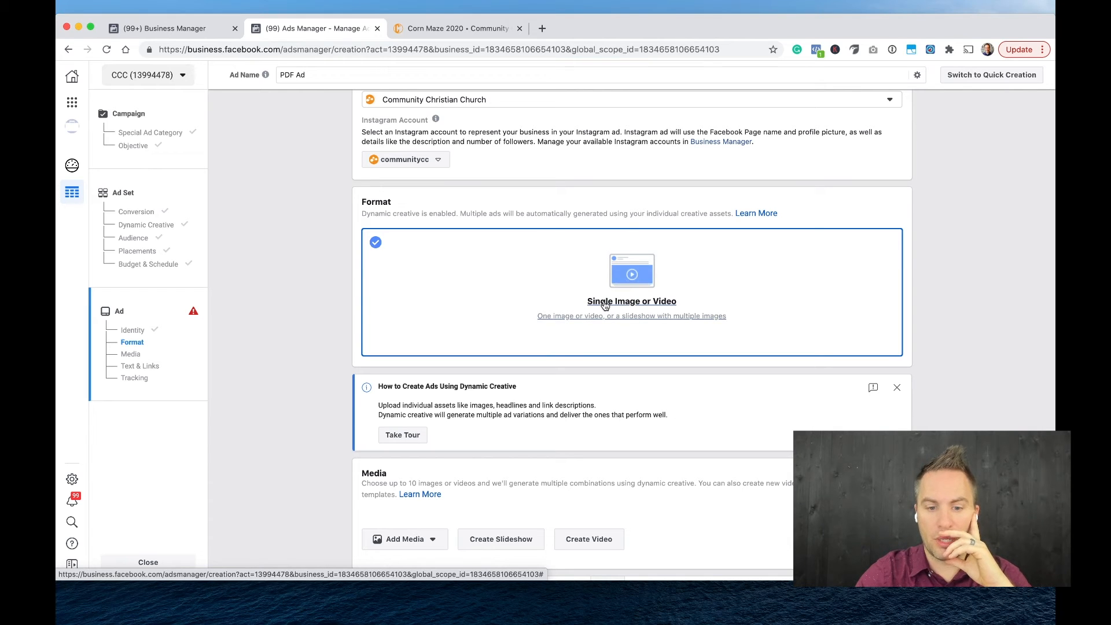
scroll(604, 306, "down", 3)
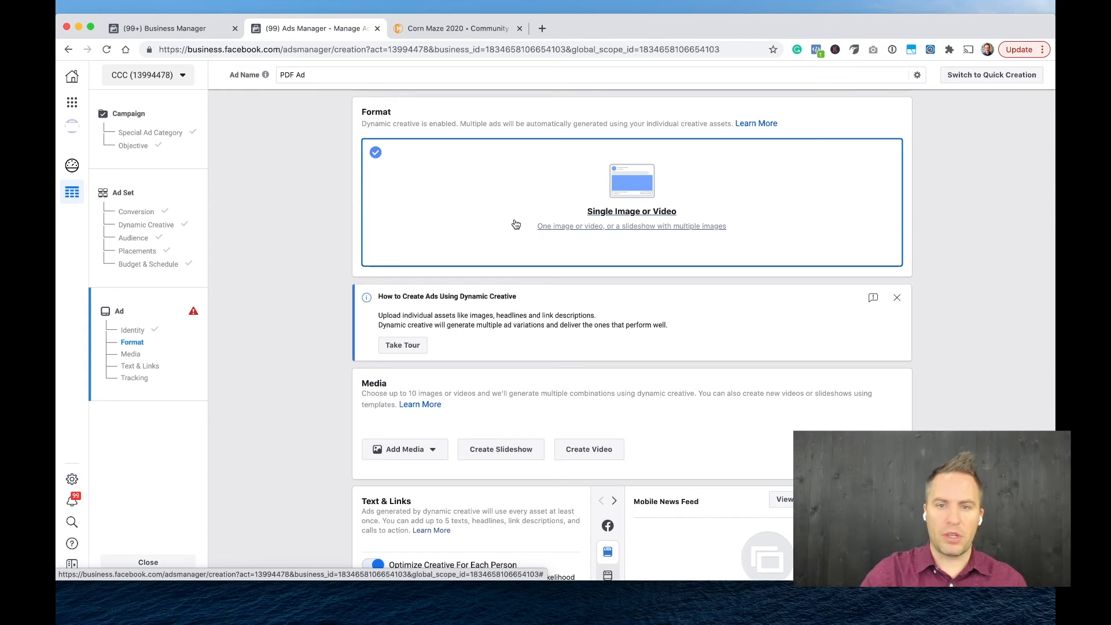
scroll(477, 313, "down", 2)
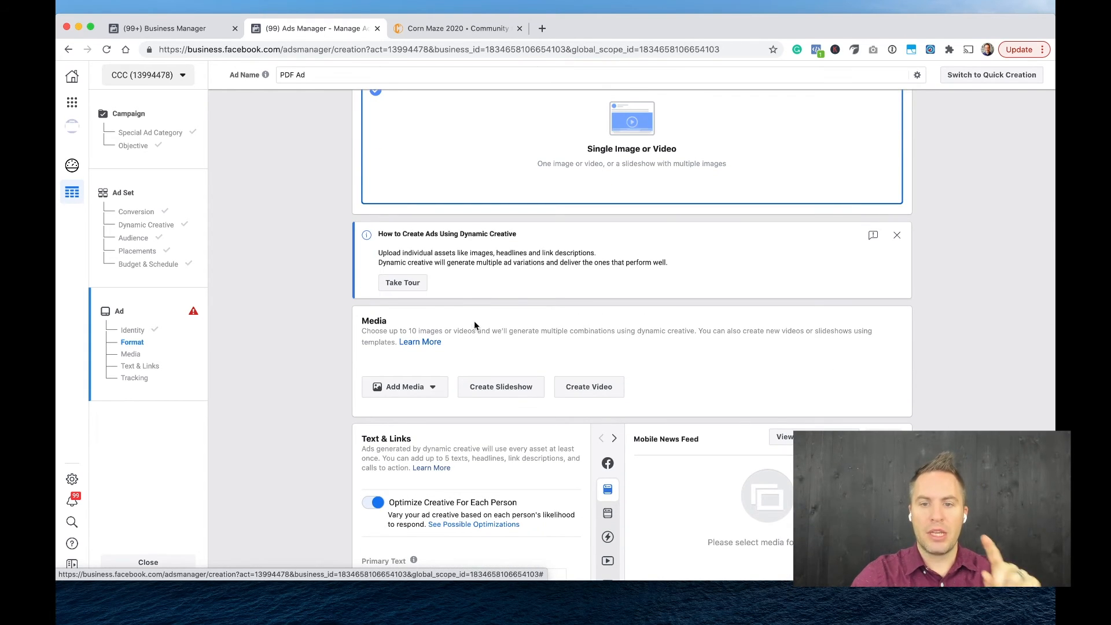
scroll(517, 309, "up", 2)
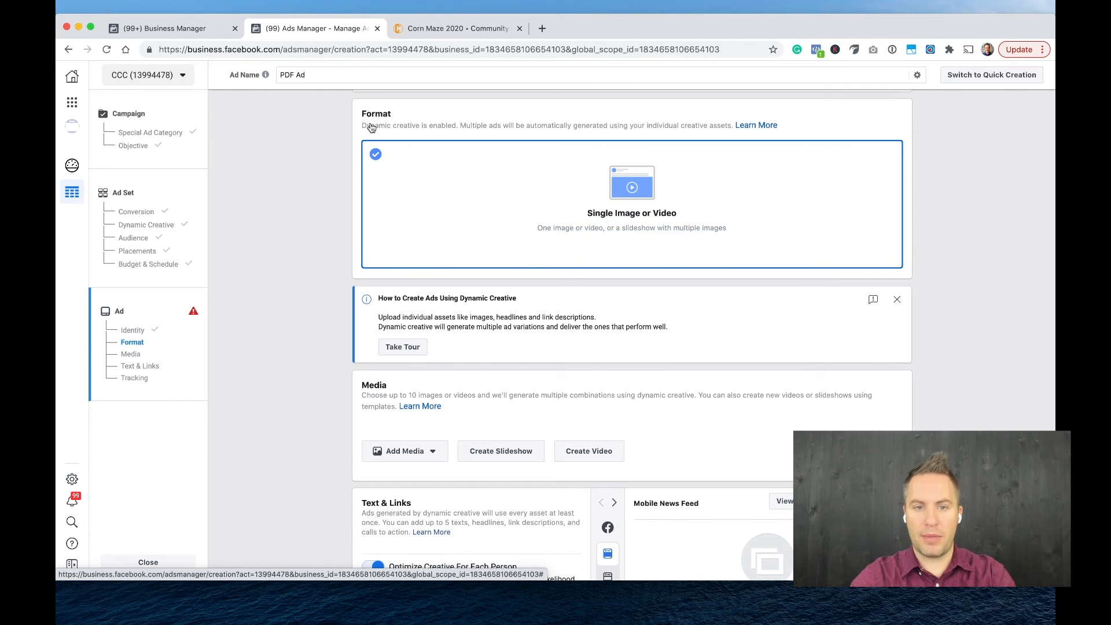
left_click_drag(367, 126, 422, 124)
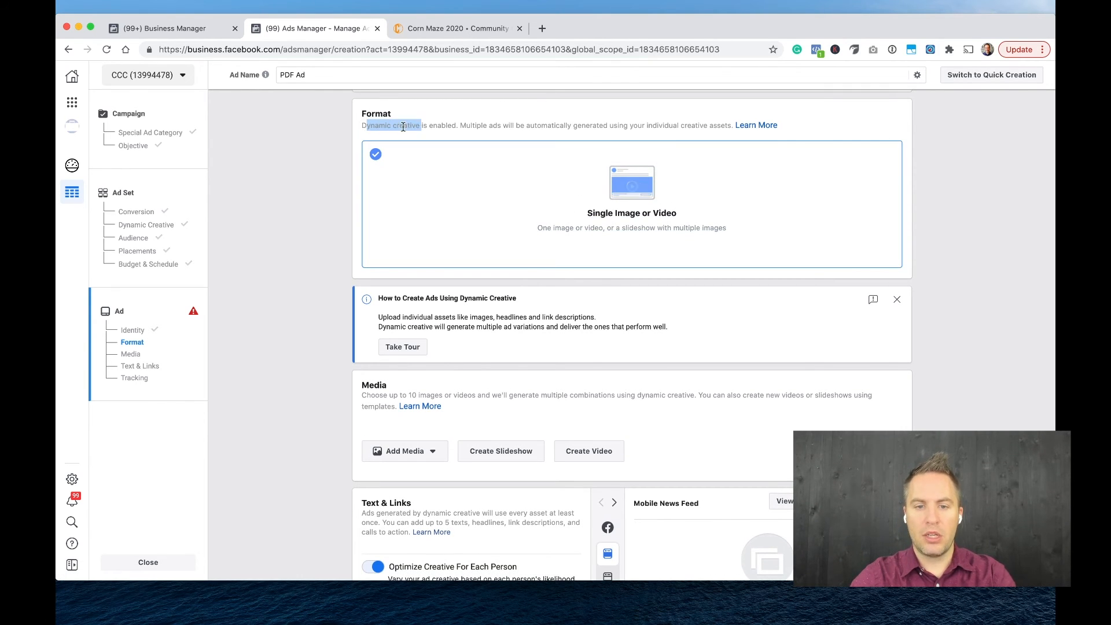
left_click(404, 127)
Add the Corn Maze photo of the family walking between cornstalks from the account images to the ad's media.
scroll(413, 298, "down", 5)
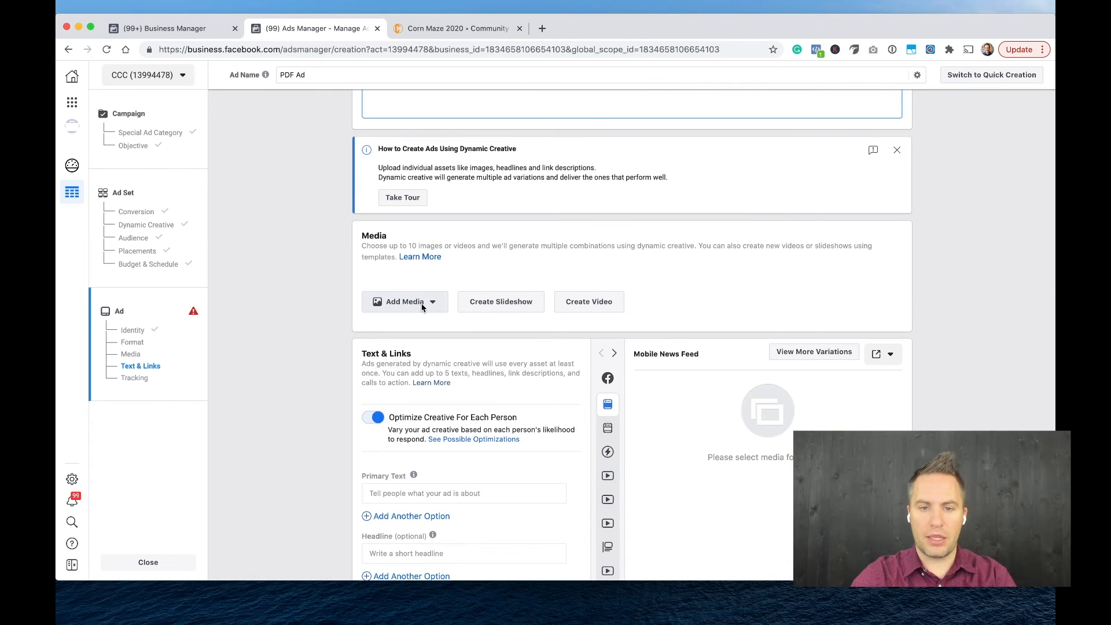
left_click(425, 309)
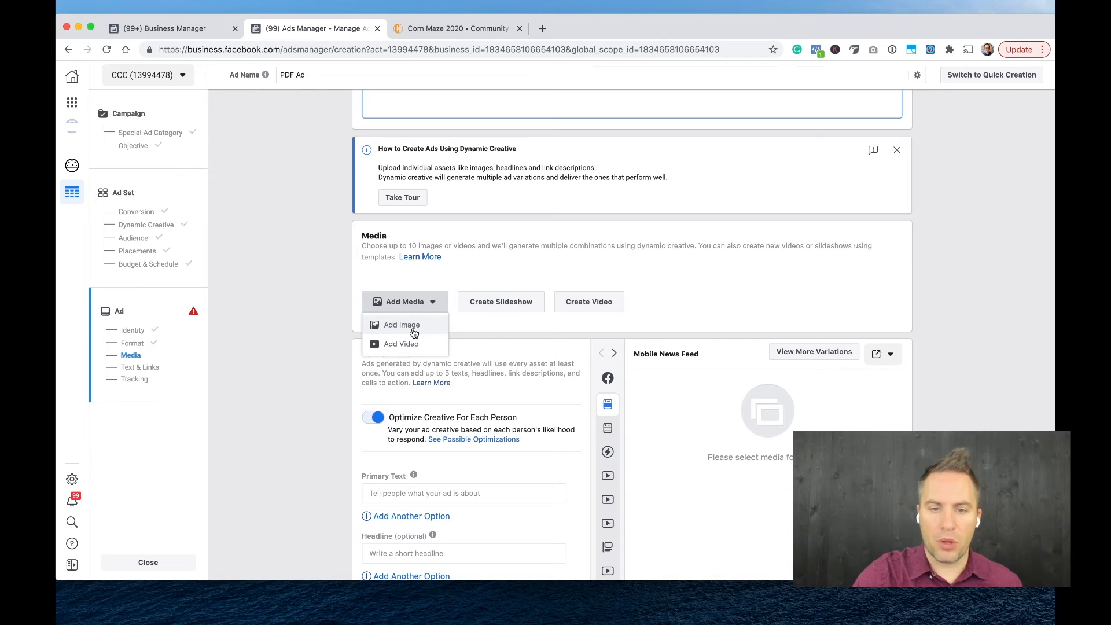
left_click(413, 328)
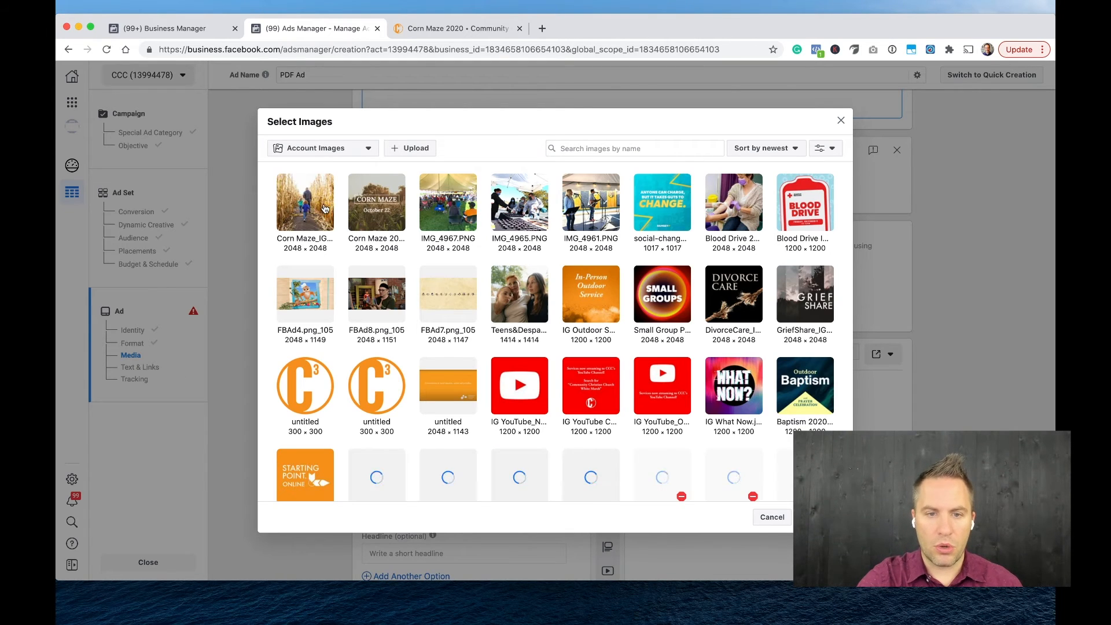
left_click(320, 208)
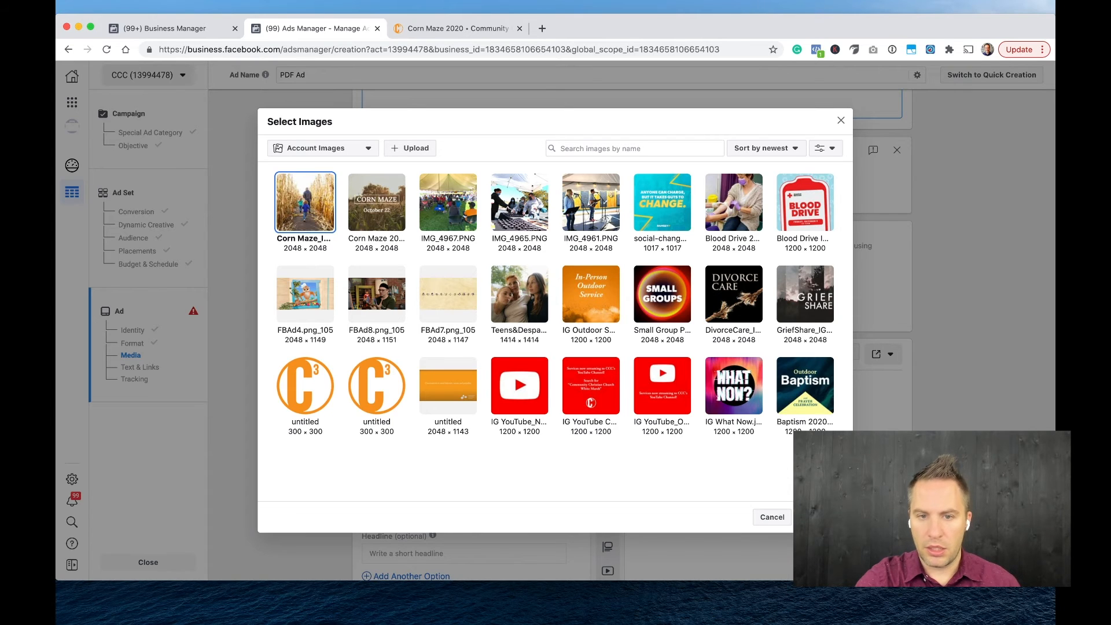
key("Escape")
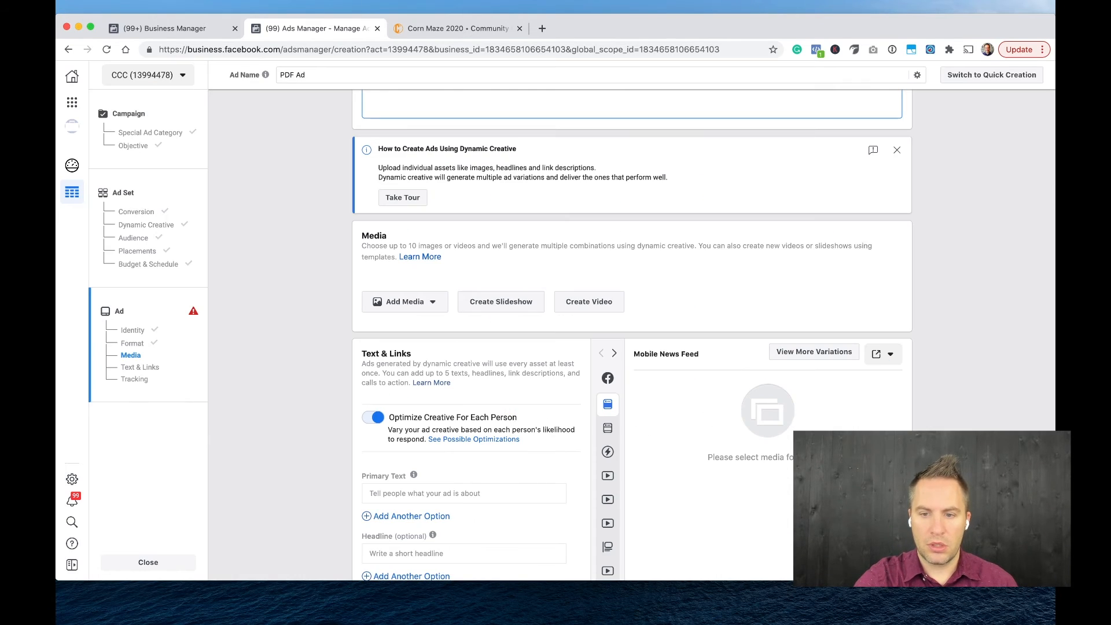
Add the teal social-change graphic from the account images as a second image for the ad.
scroll(507, 356, "down", 2)
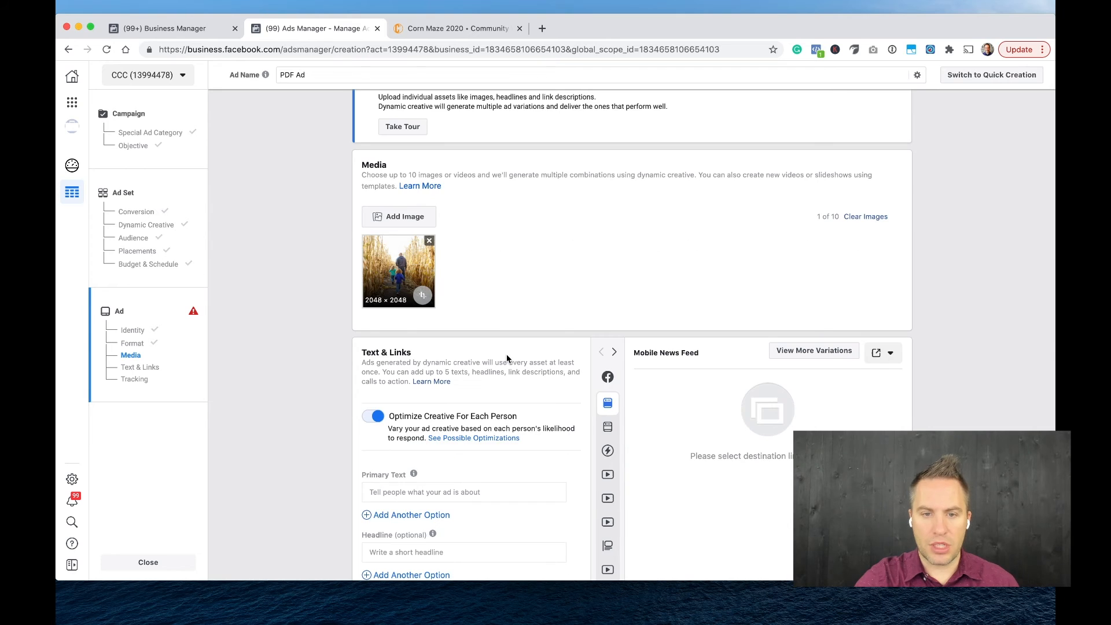
left_click(415, 223)
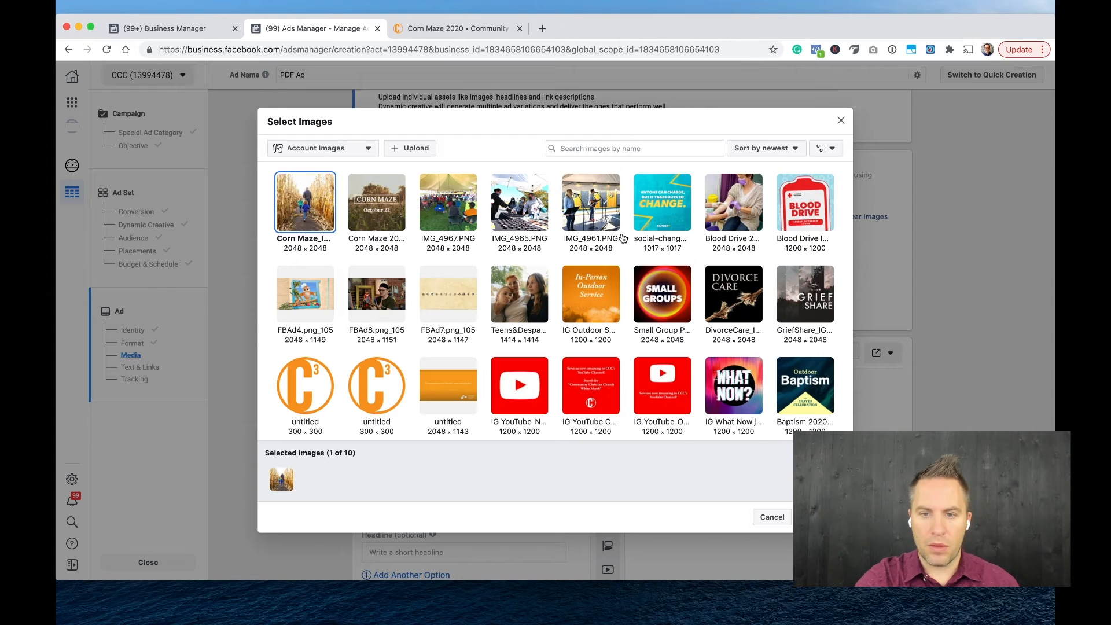
left_click(651, 212)
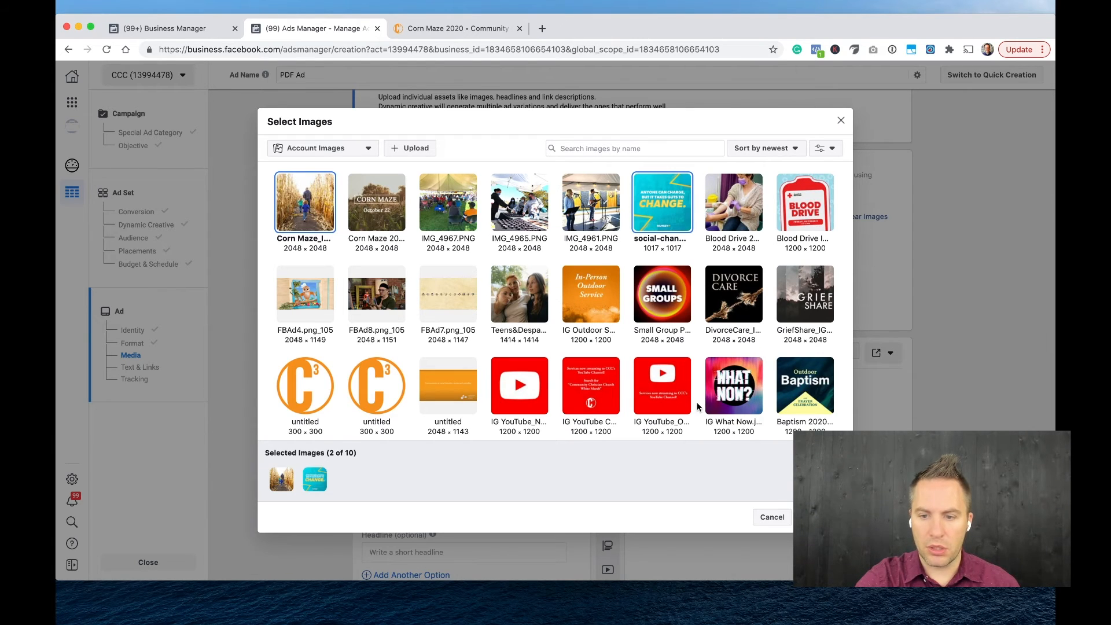
left_click(819, 516)
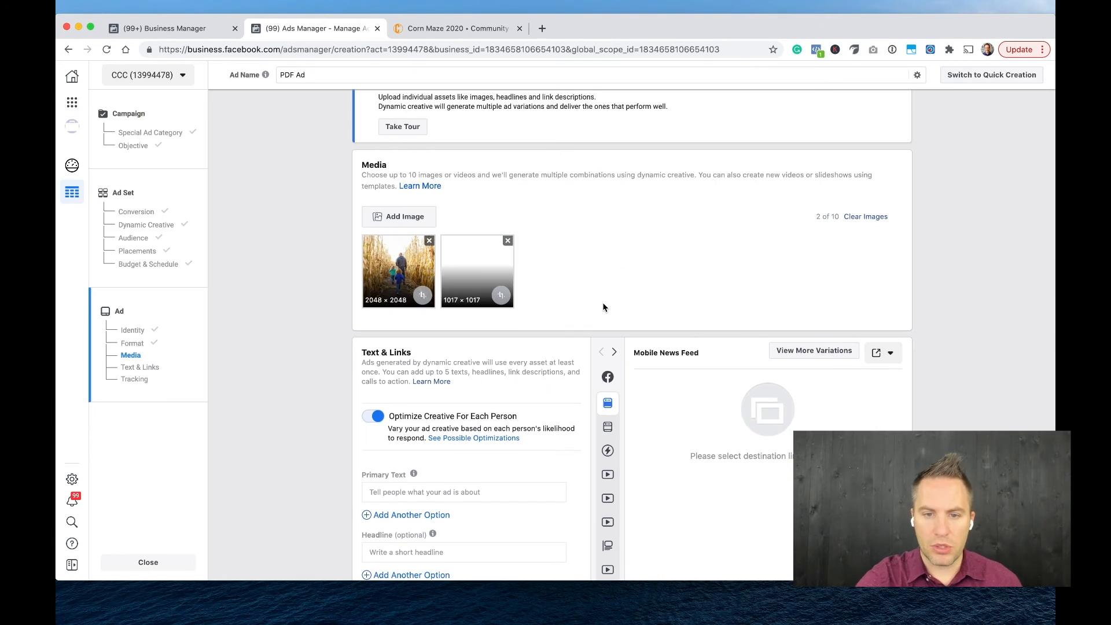
Enter "Here you put the amazing text to compel people to click" as the ad's primary text.
scroll(602, 302, "down", 4)
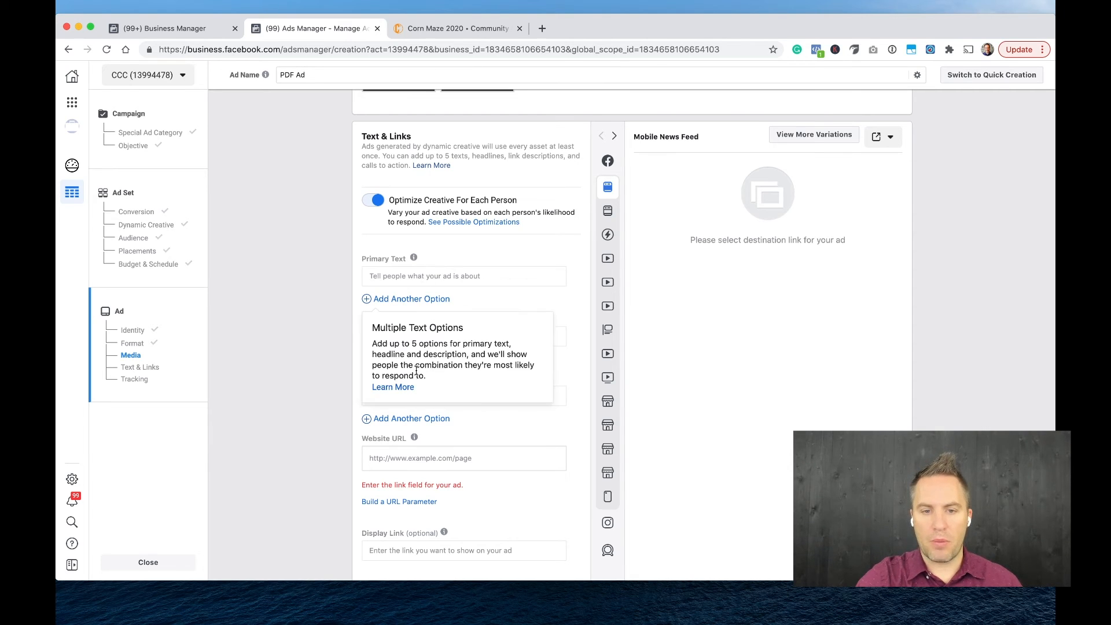
left_click(421, 273)
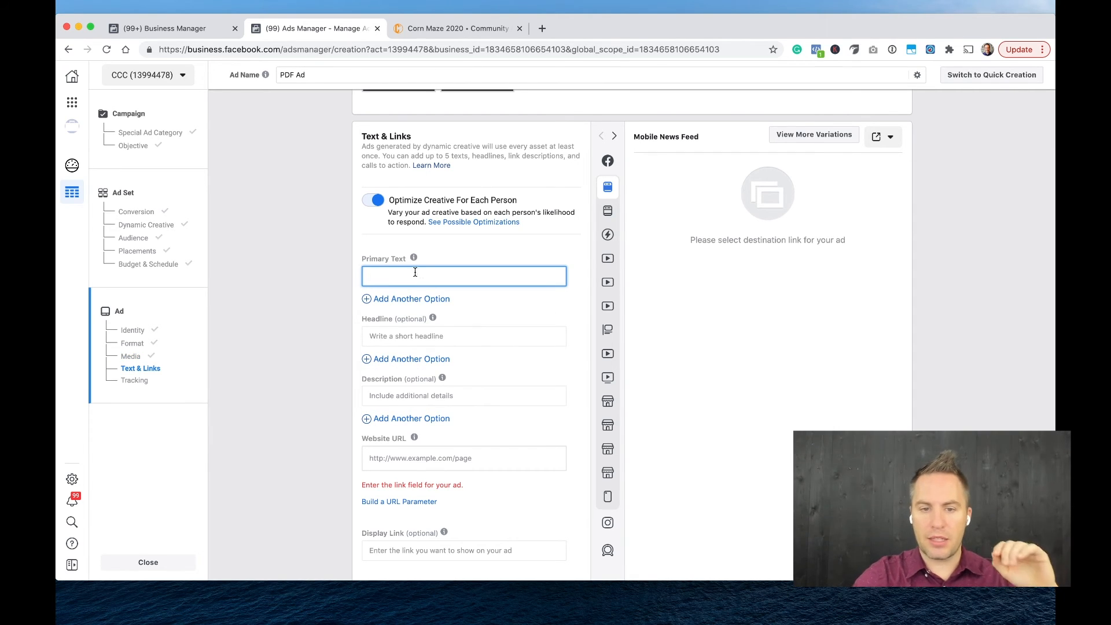
left_click(303, 273)
left_click(413, 280)
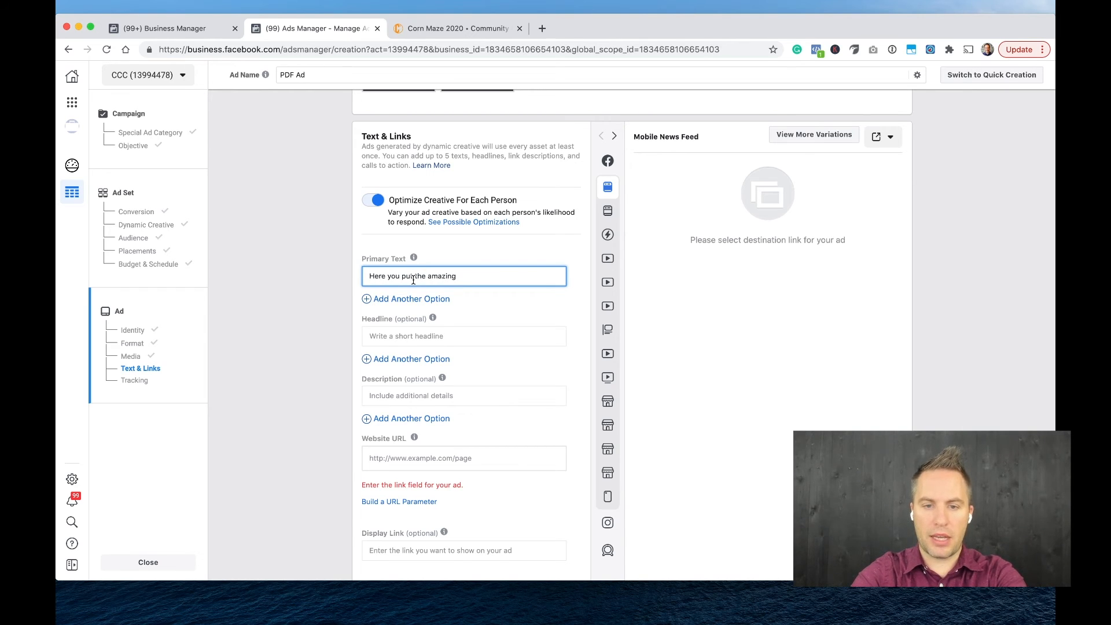
type("compel p")
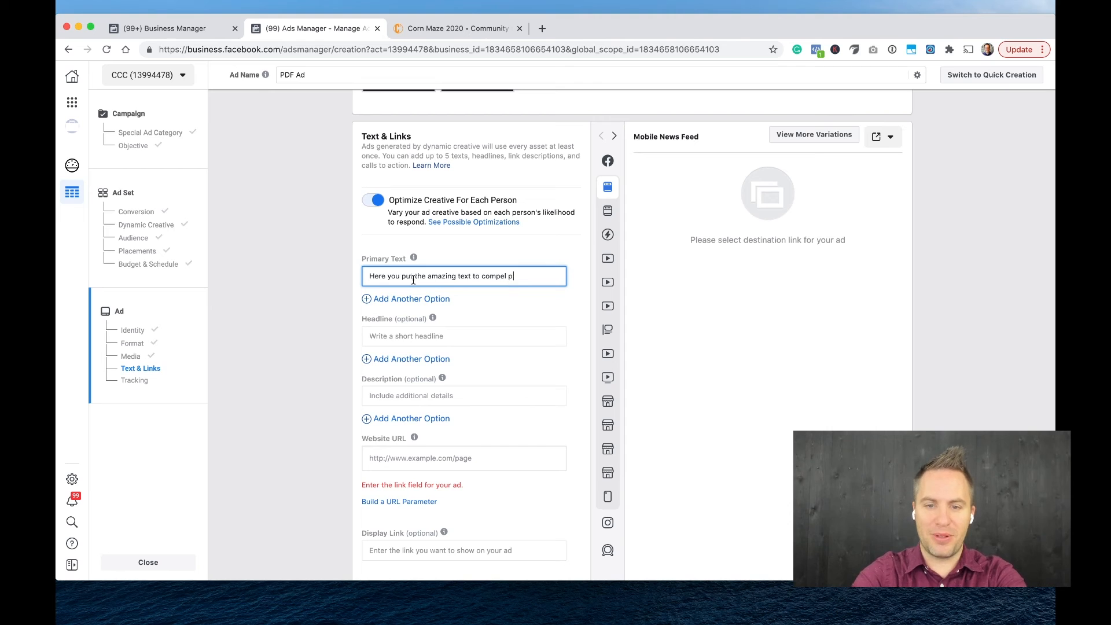
type("eople to click")
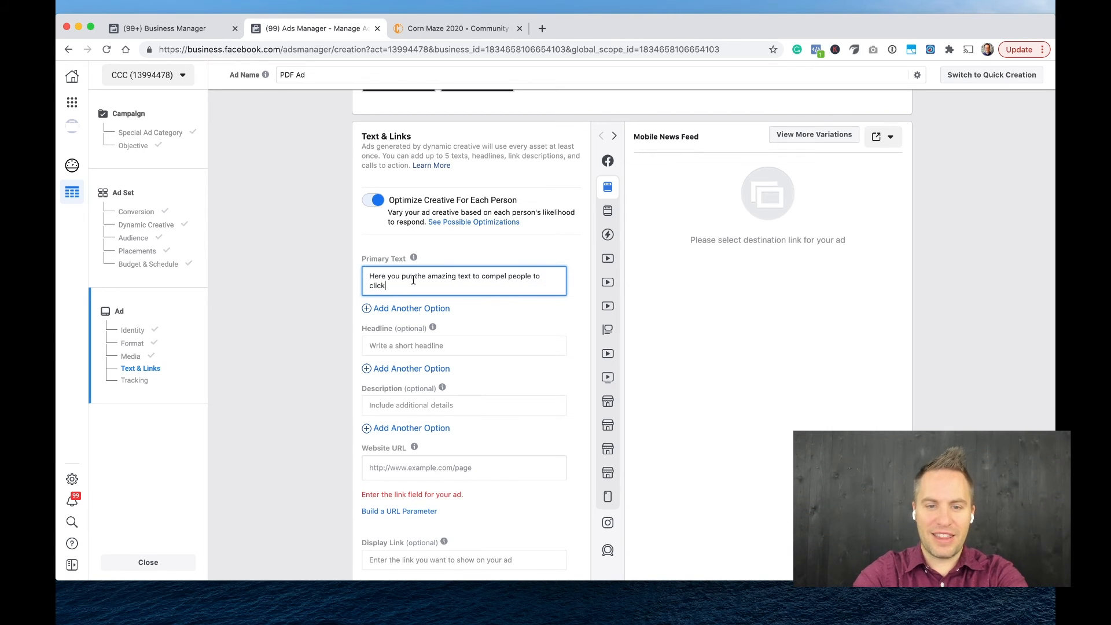
key("Tab")
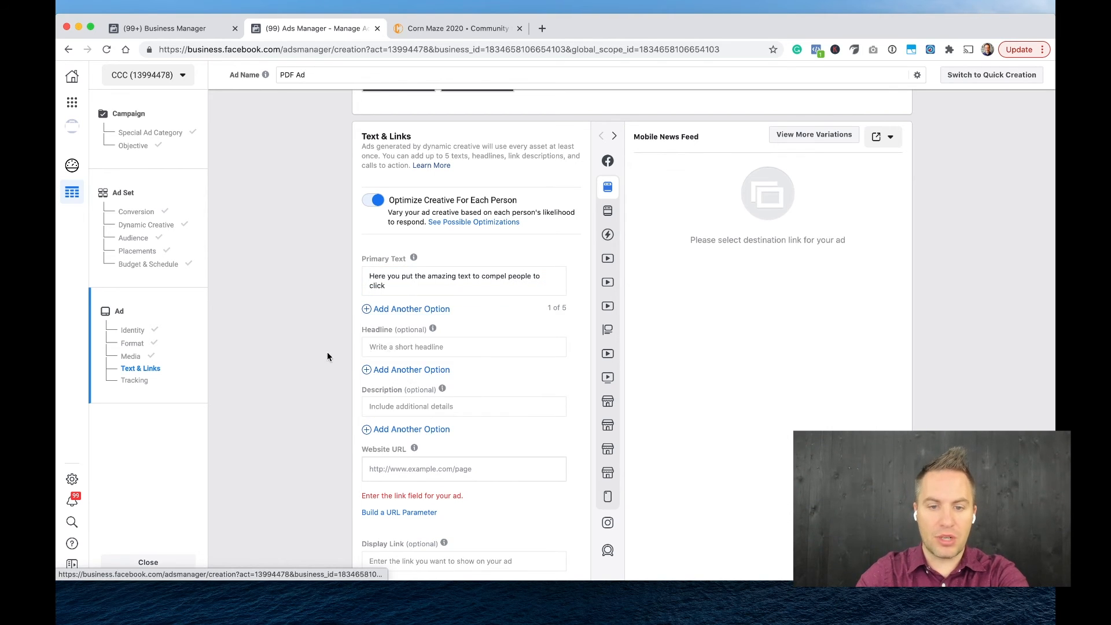
Set the ad's headline to "Corn Maze Oct 9!".
left_click(386, 347)
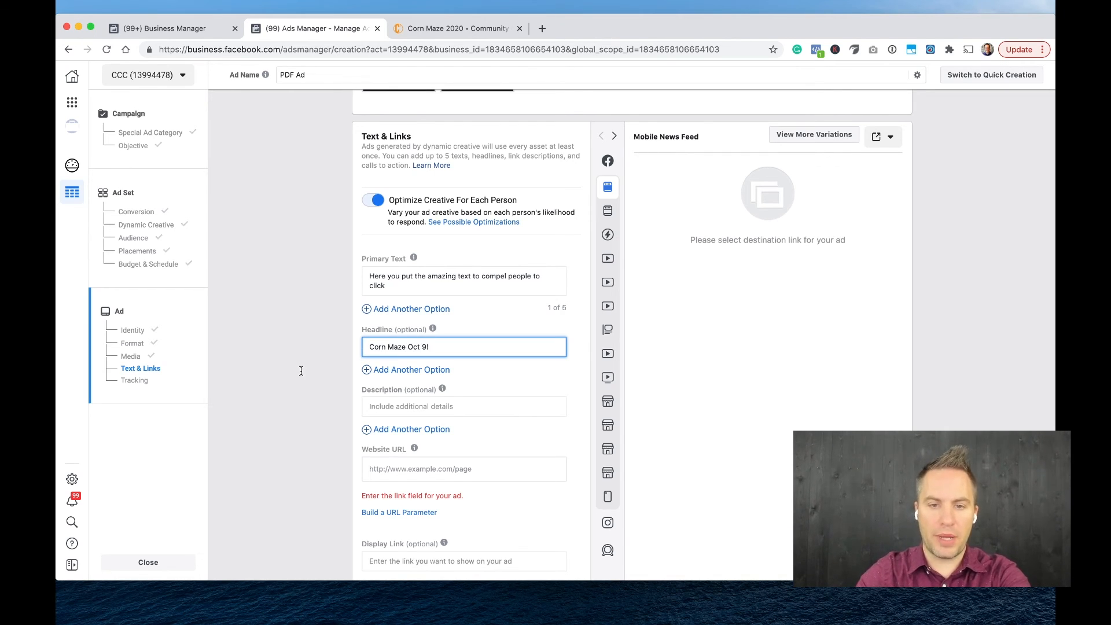
key("Tab")
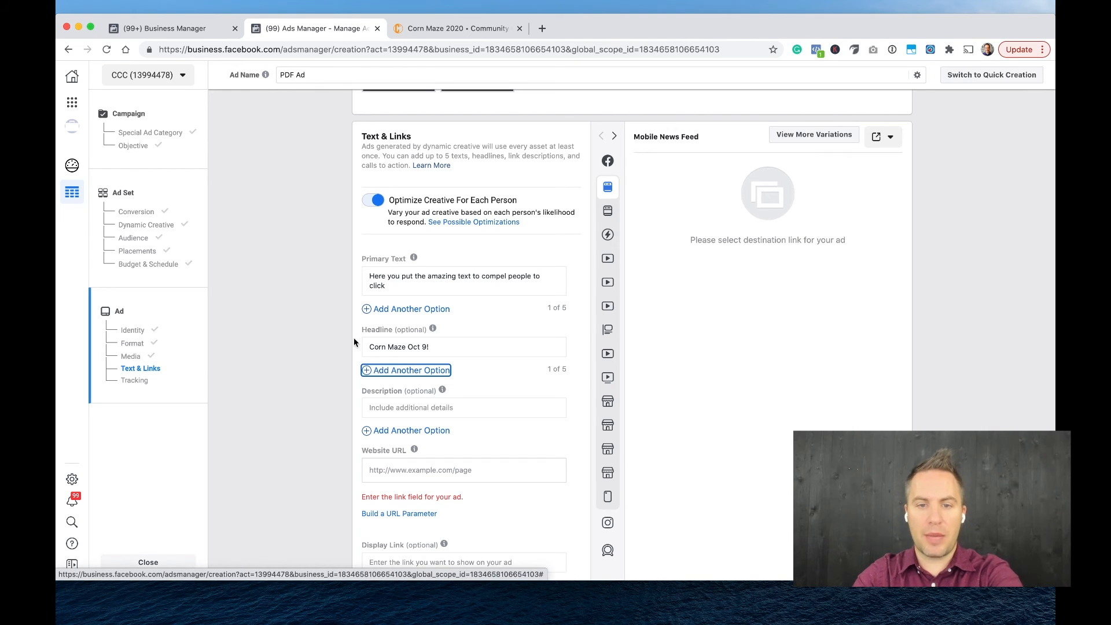
mouse_move(615, 310)
scroll(615, 310, "down", 2)
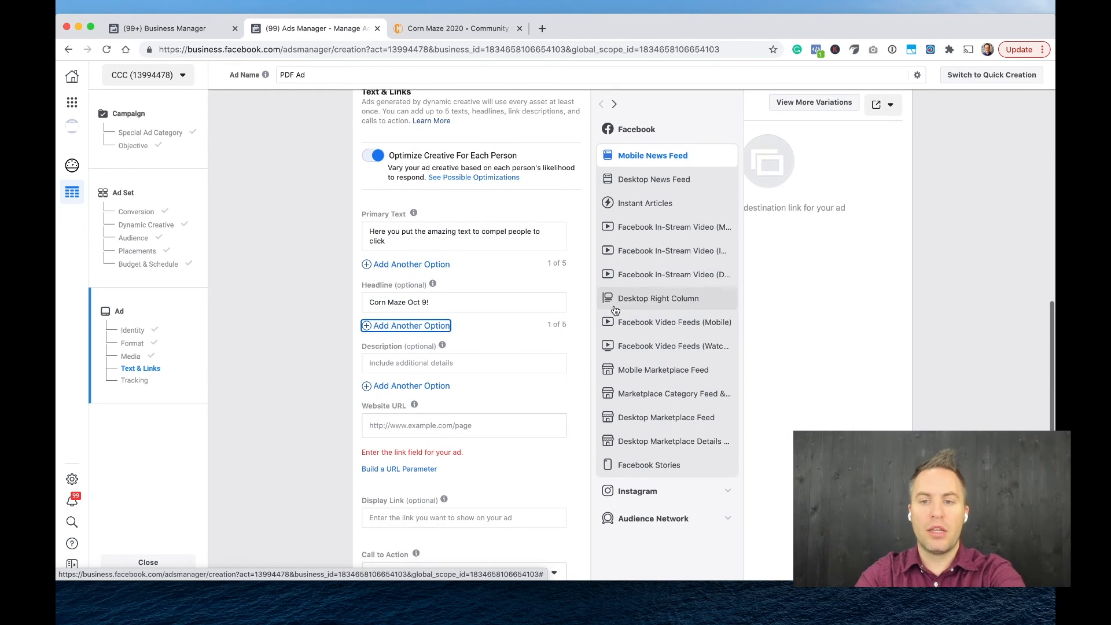
scroll(766, 316, "up", 2)
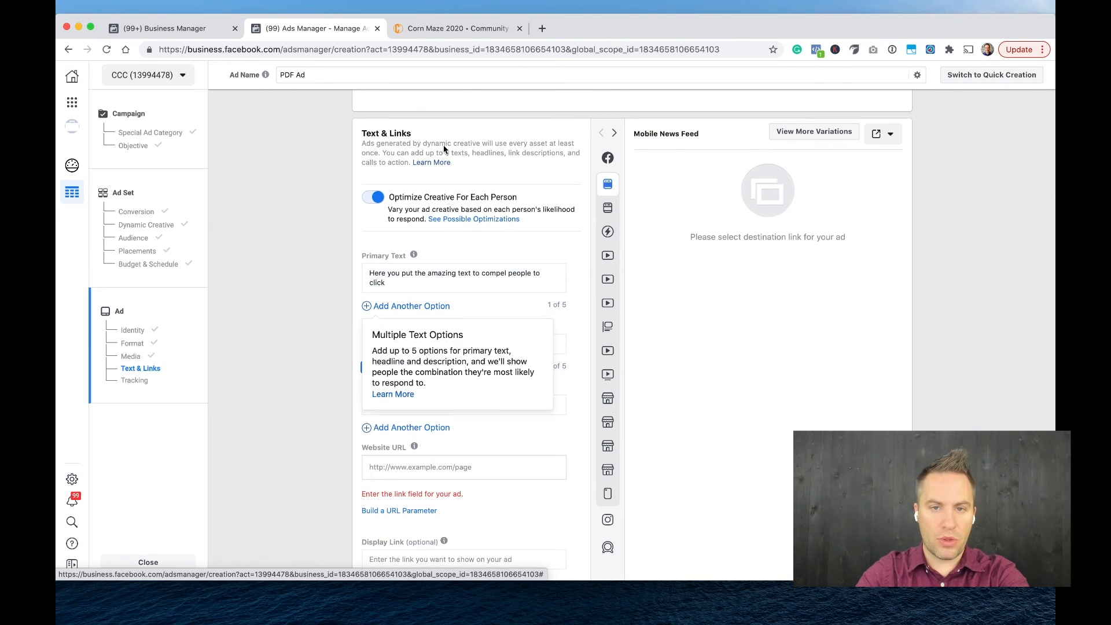
Switch to the Corn Maze page in the browser, load communitycc.net instead and copy the site's address.
left_click(462, 31)
left_click(426, 49)
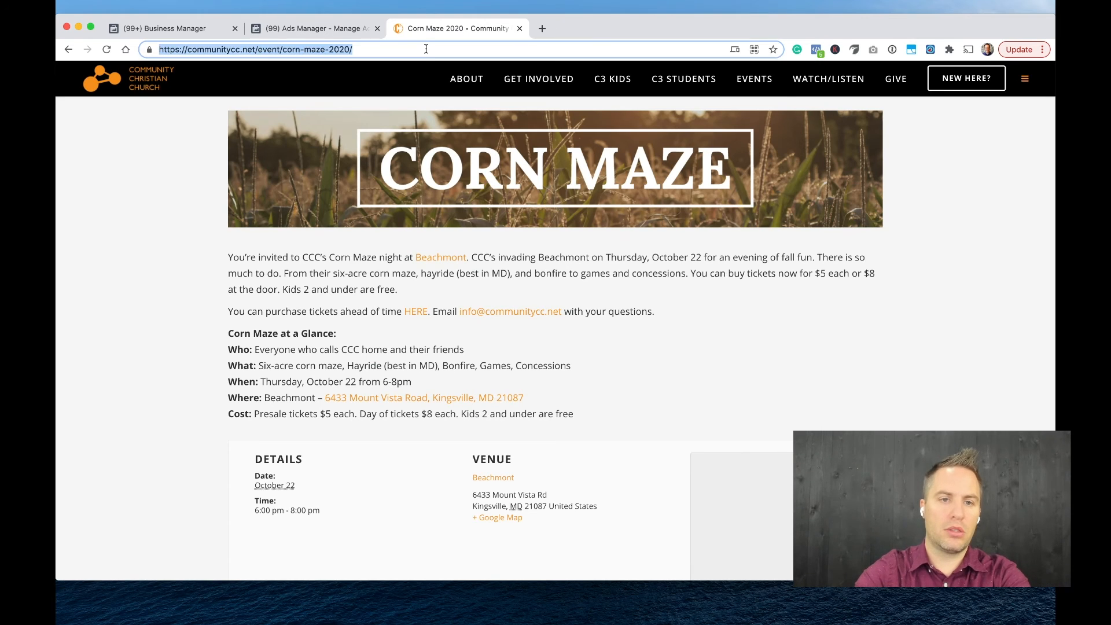
type("comm")
key("Return")
left_click(425, 48)
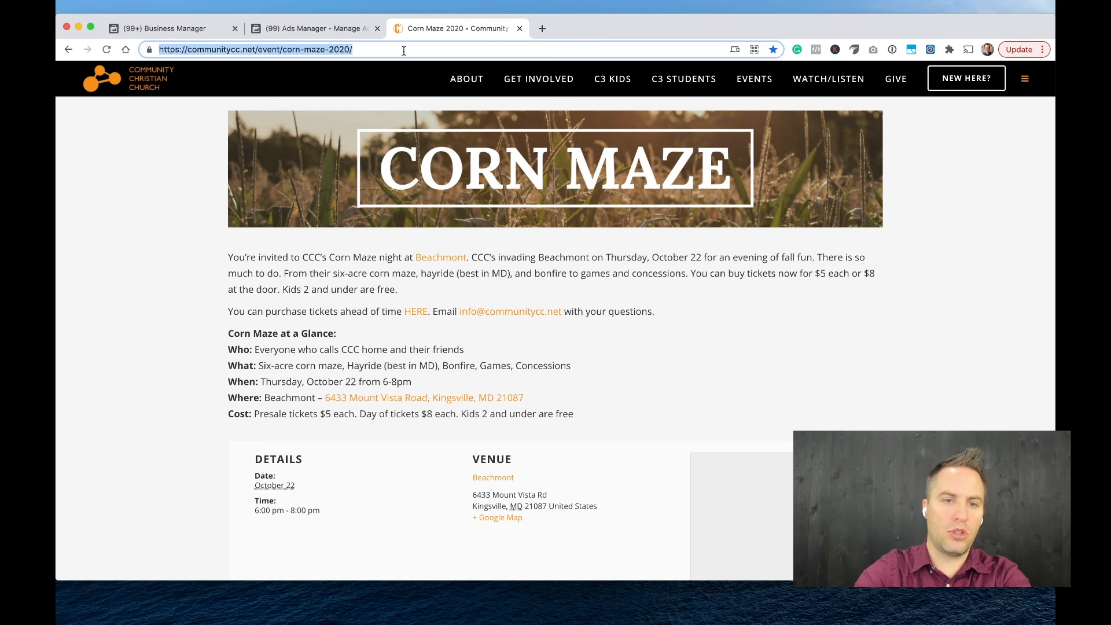
type("communitycc.net")
key("Return")
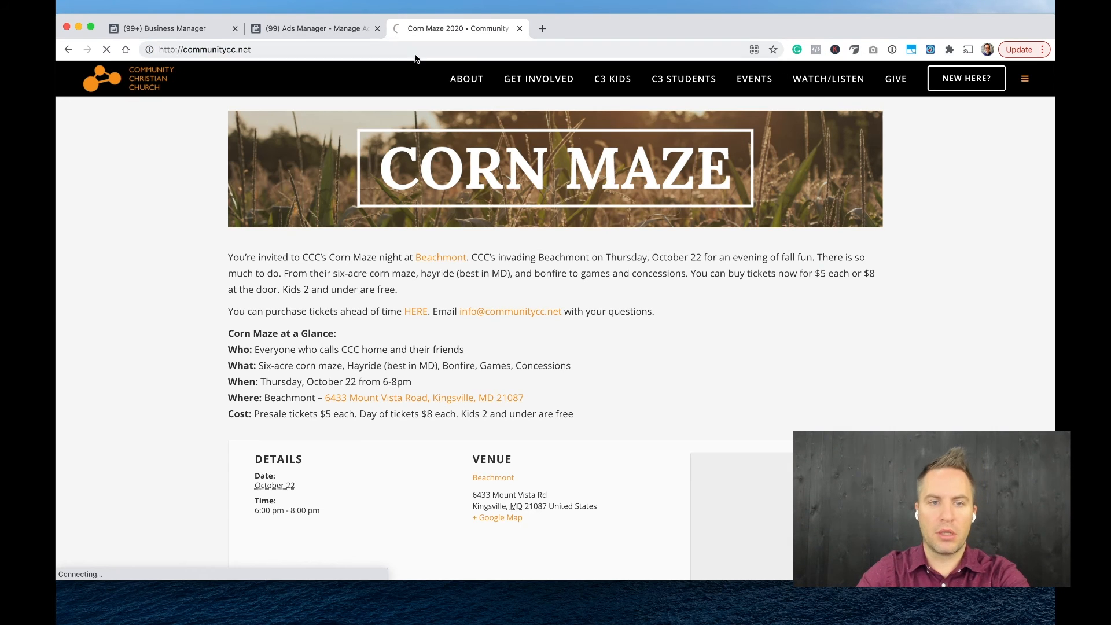
left_click(424, 55)
key("ctrl+c")
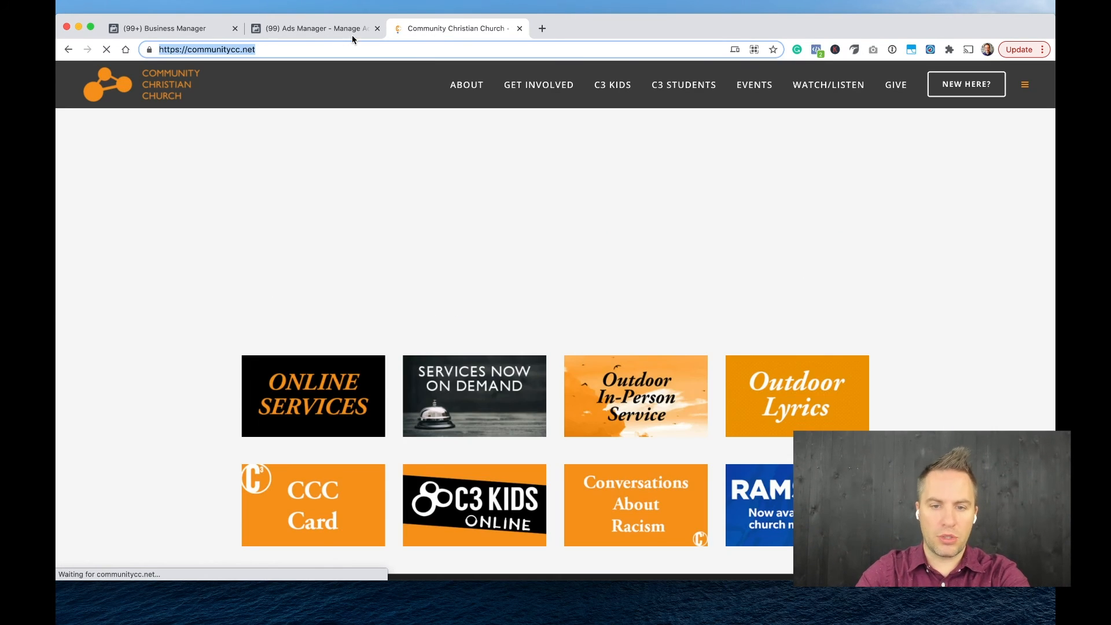
Return to Ads Manager and paste the copied church website address as the ad's Website URL.
left_click(352, 35)
left_click(408, 467)
key("ctrl+v")
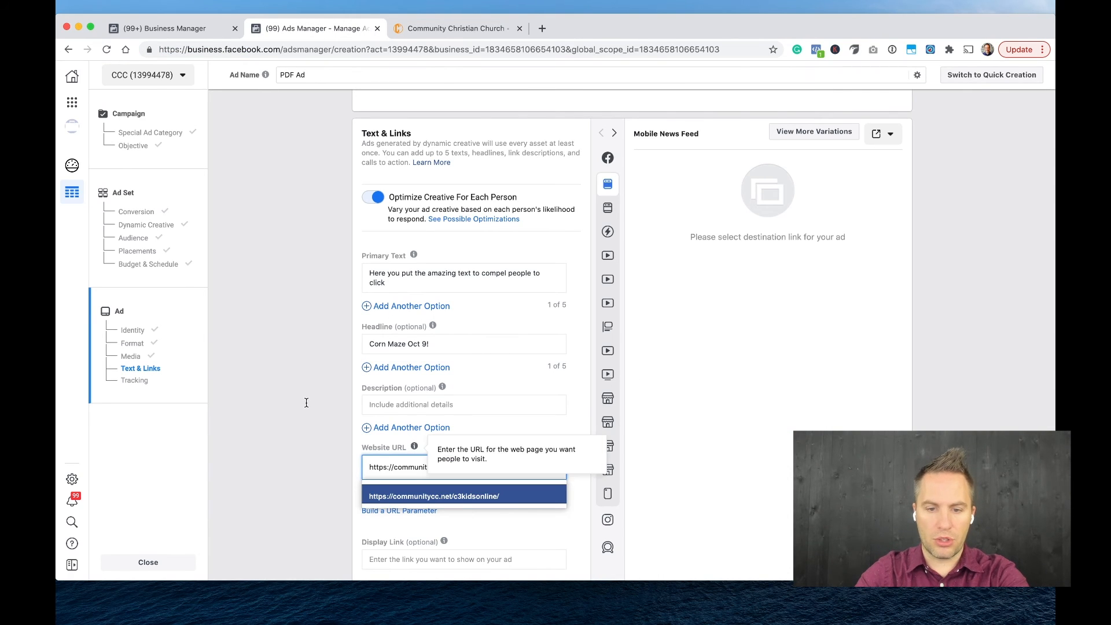
left_click(322, 442)
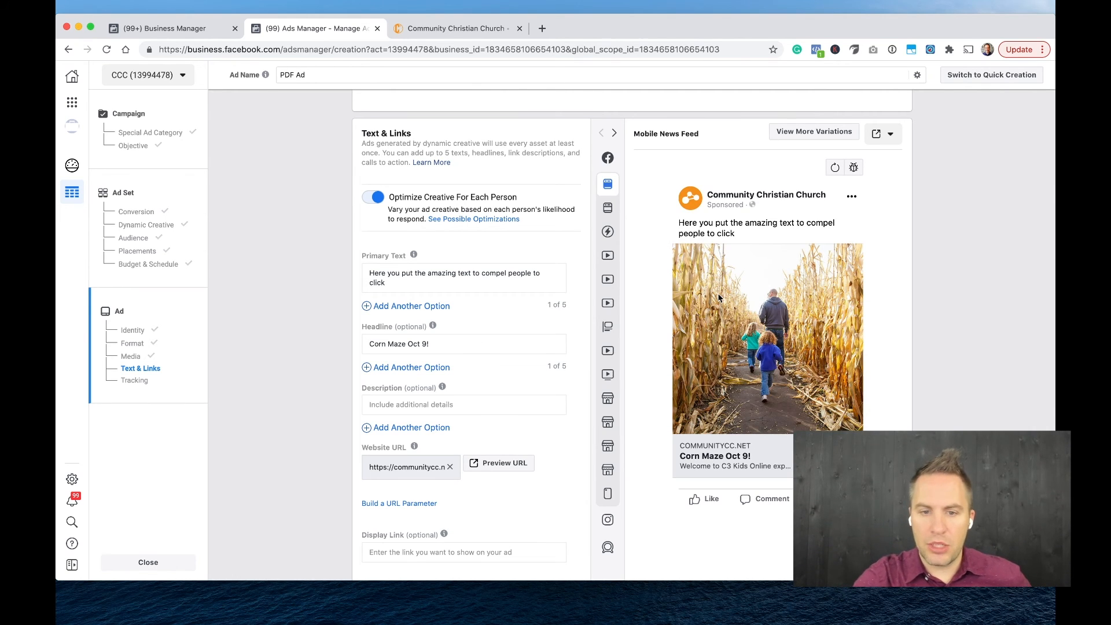
Add a second primary text option reading "Here is another version of the primary text".
triple_click(462, 342)
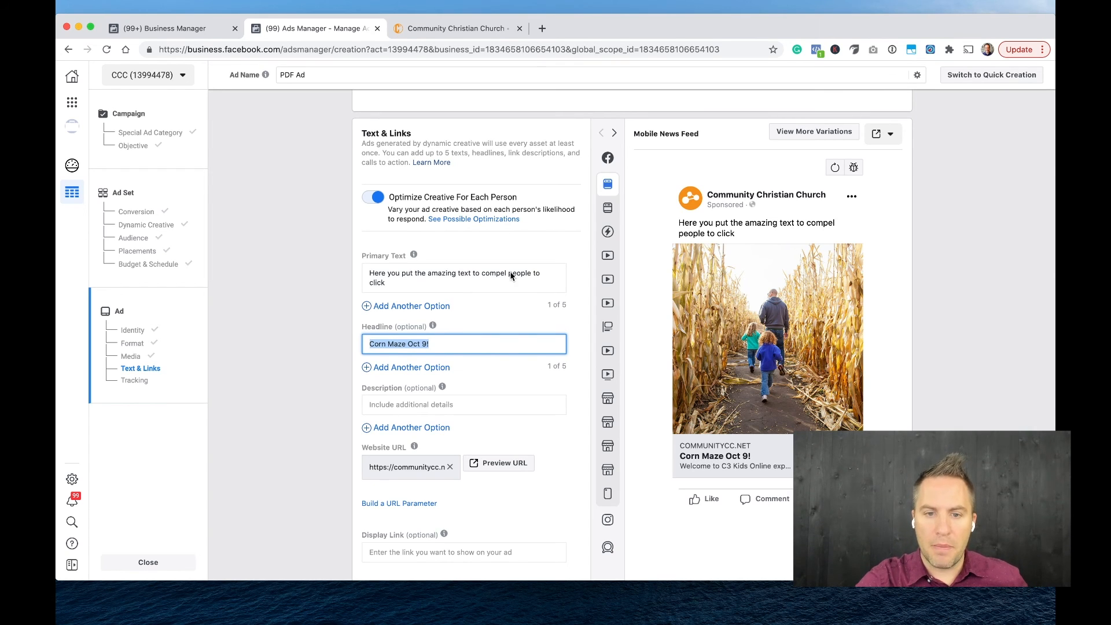
triple_click(472, 274)
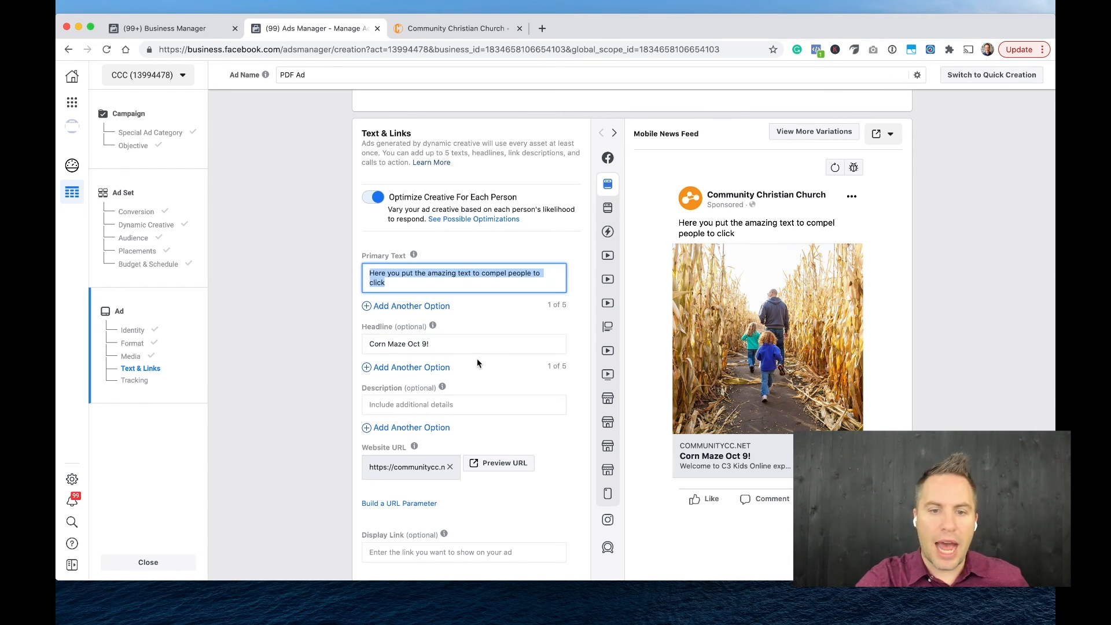
left_click(419, 309)
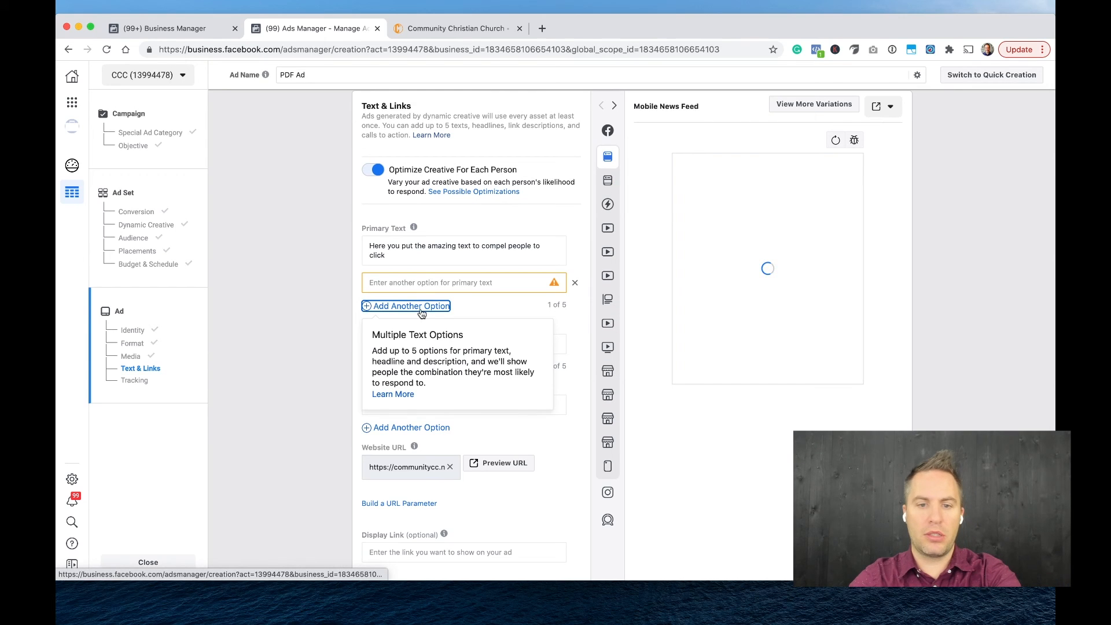
left_click(427, 282)
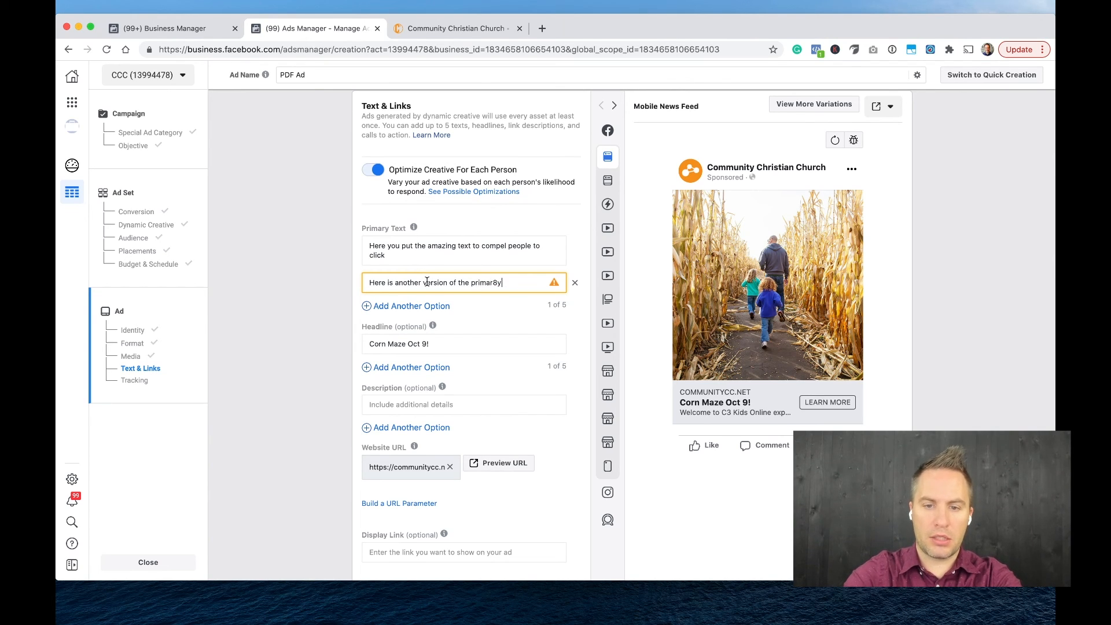
key("BackSpace")
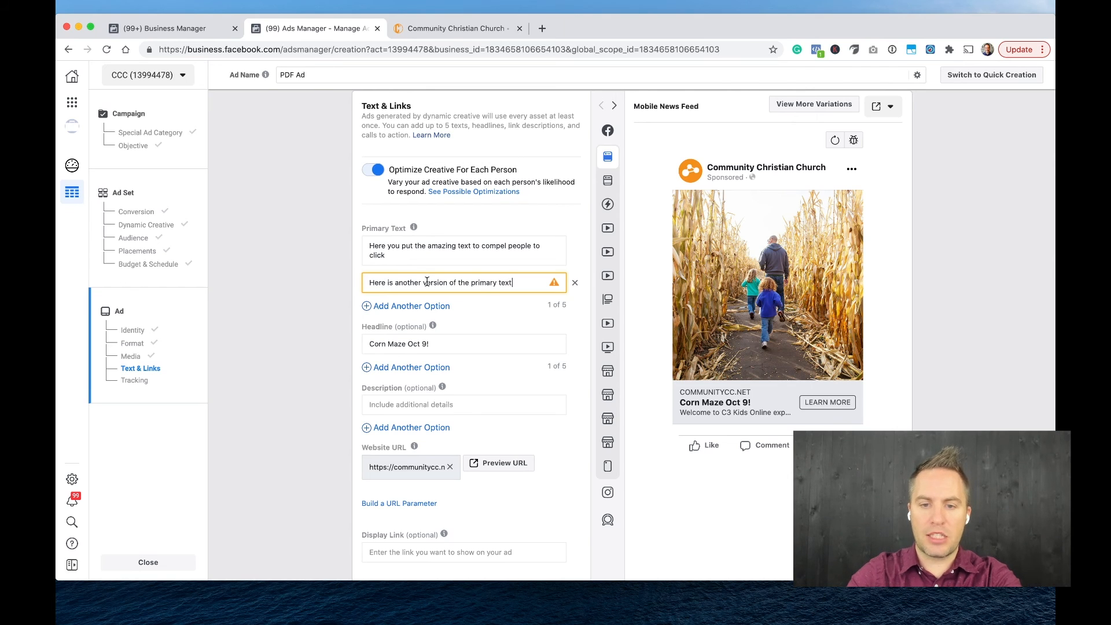
left_click(290, 352)
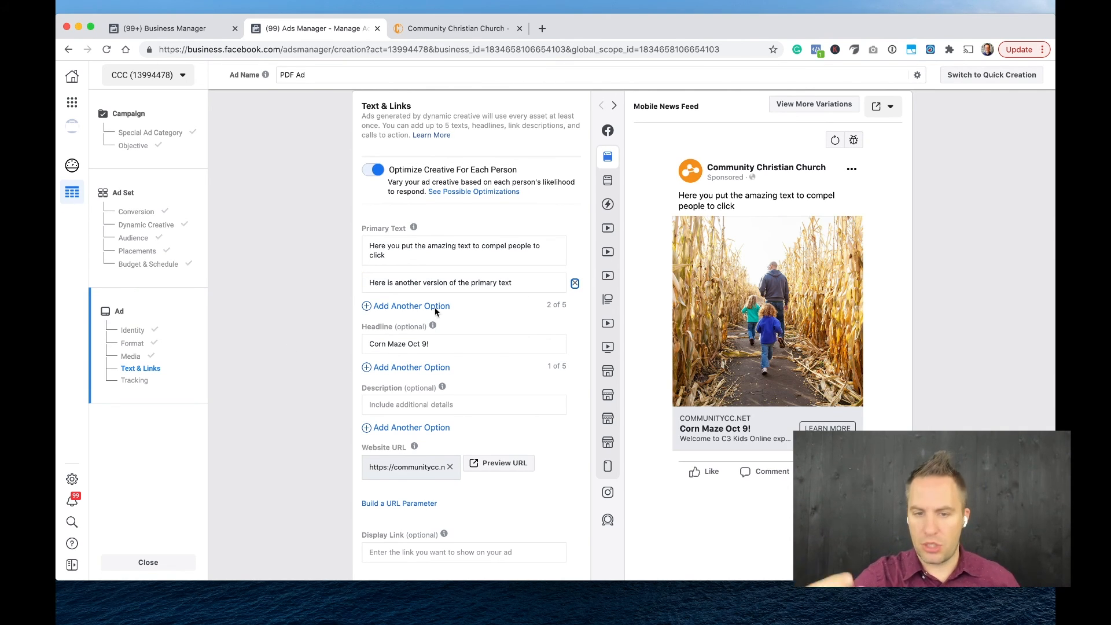
mouse_move(435, 307)
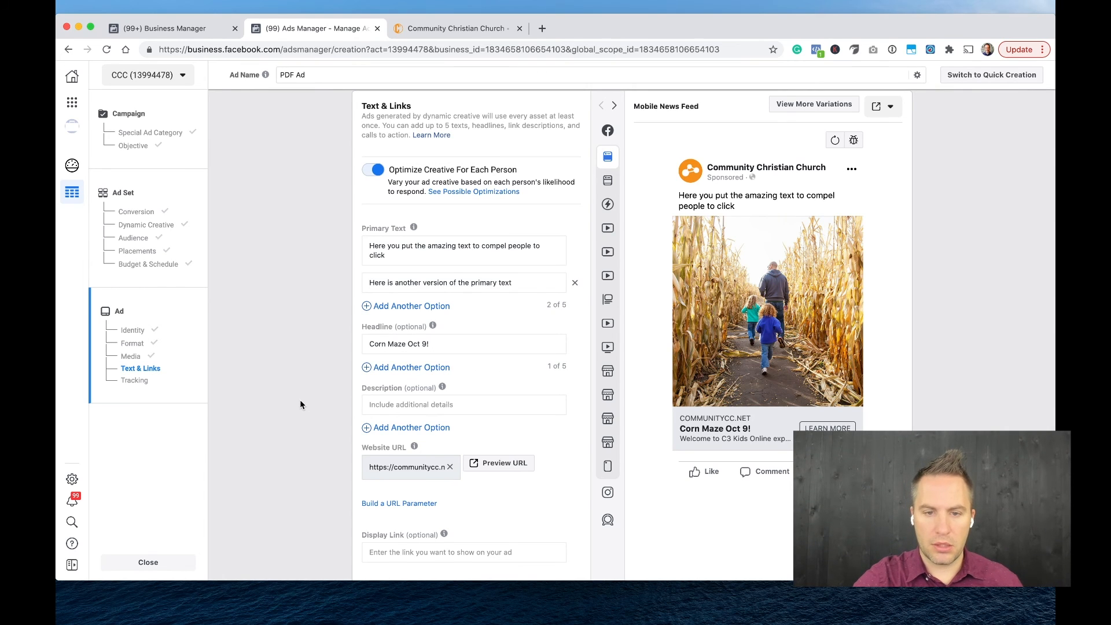
Try "Description" as the ad's description text in the preview and clear the field again.
scroll(300, 399, "down", 1)
mouse_move(433, 390)
left_click(450, 362)
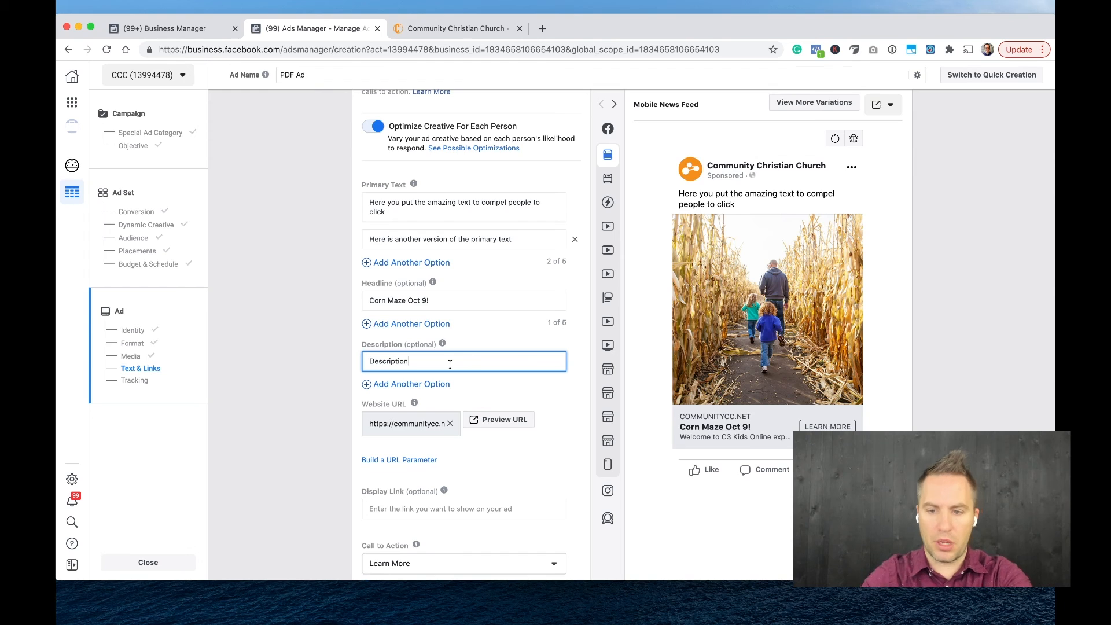
type("Description")
key("Tab")
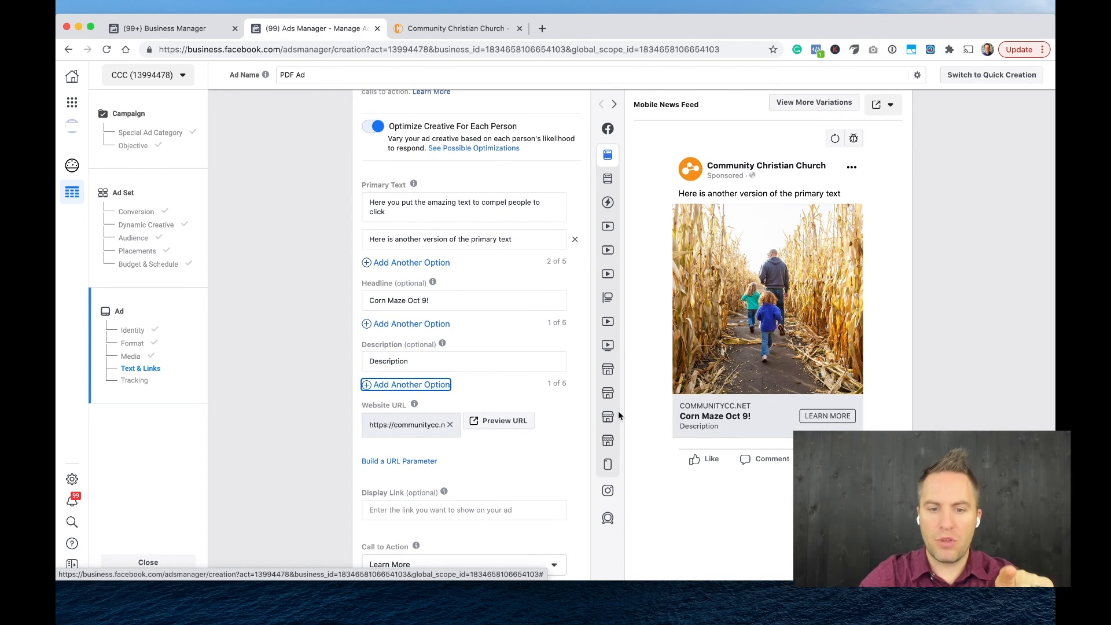
triple_click(496, 362)
key("BackSpace")
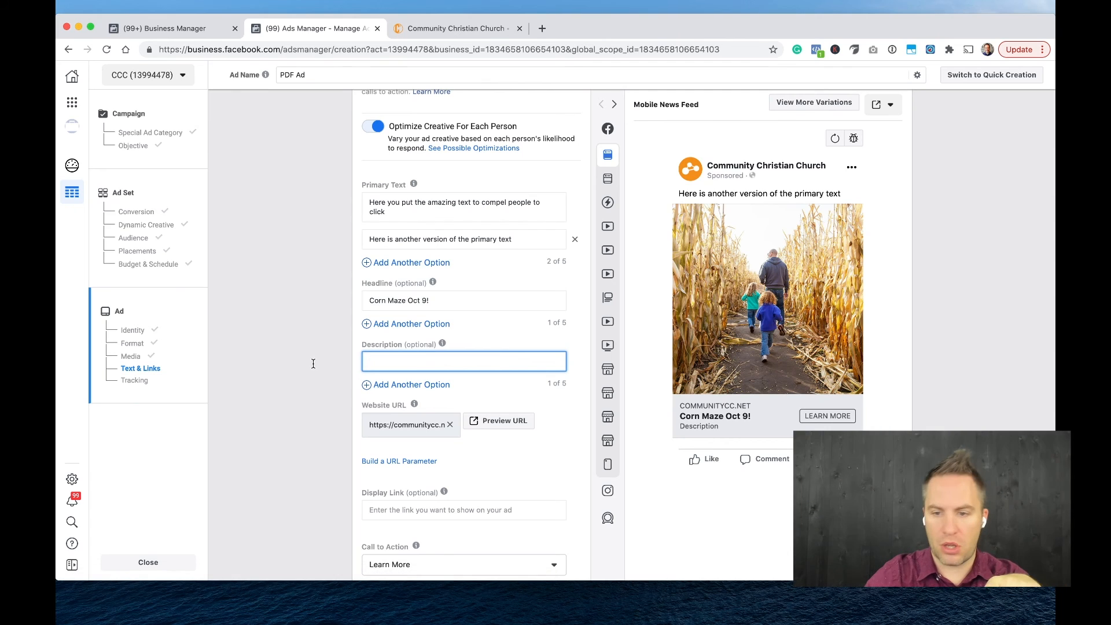
left_click(722, 427)
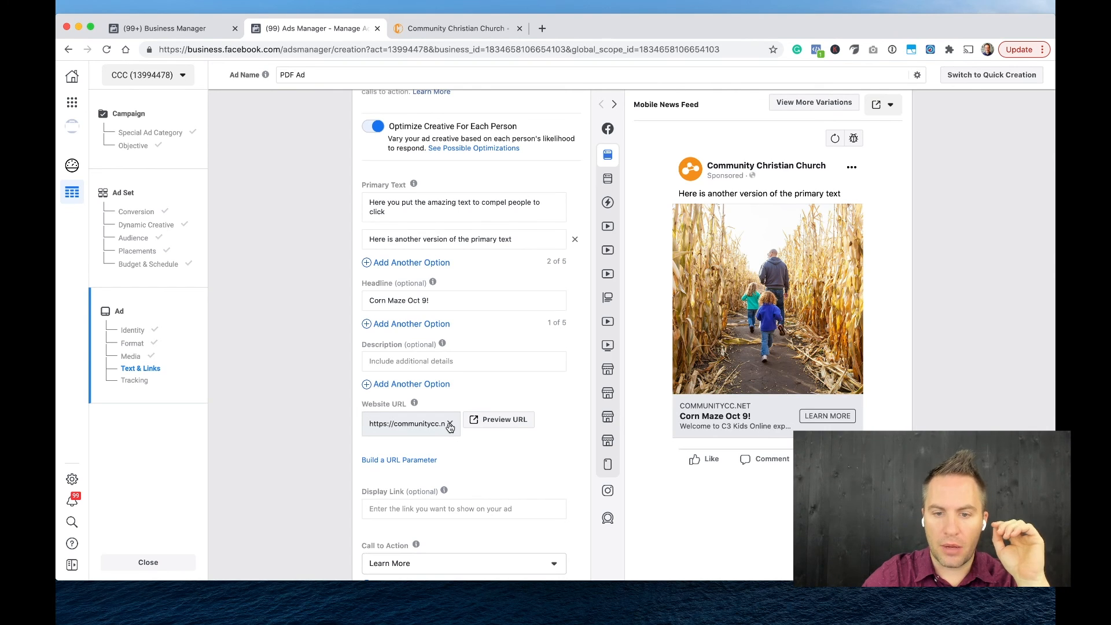
triple_click(416, 424)
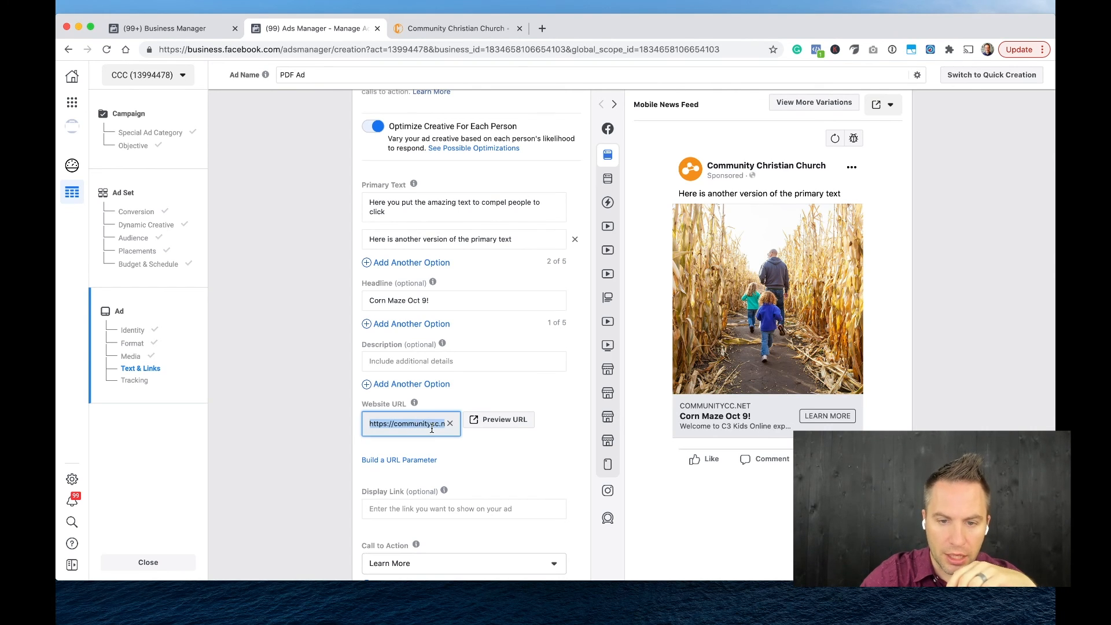
left_click(320, 387)
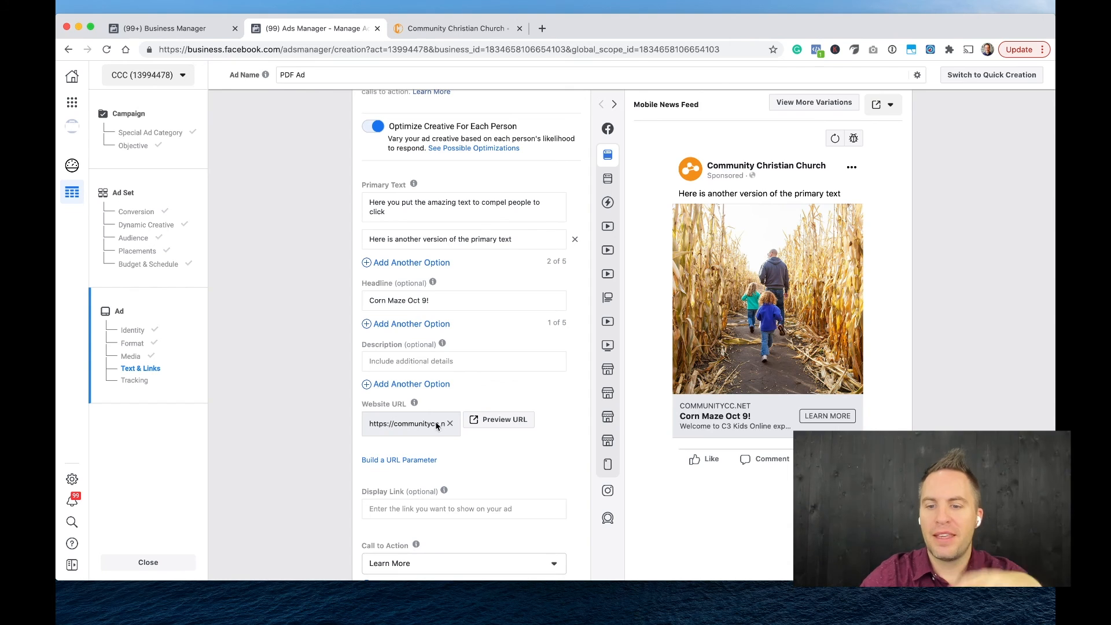
Enter "Get tickets now" as the ad's description text.
left_click(455, 365)
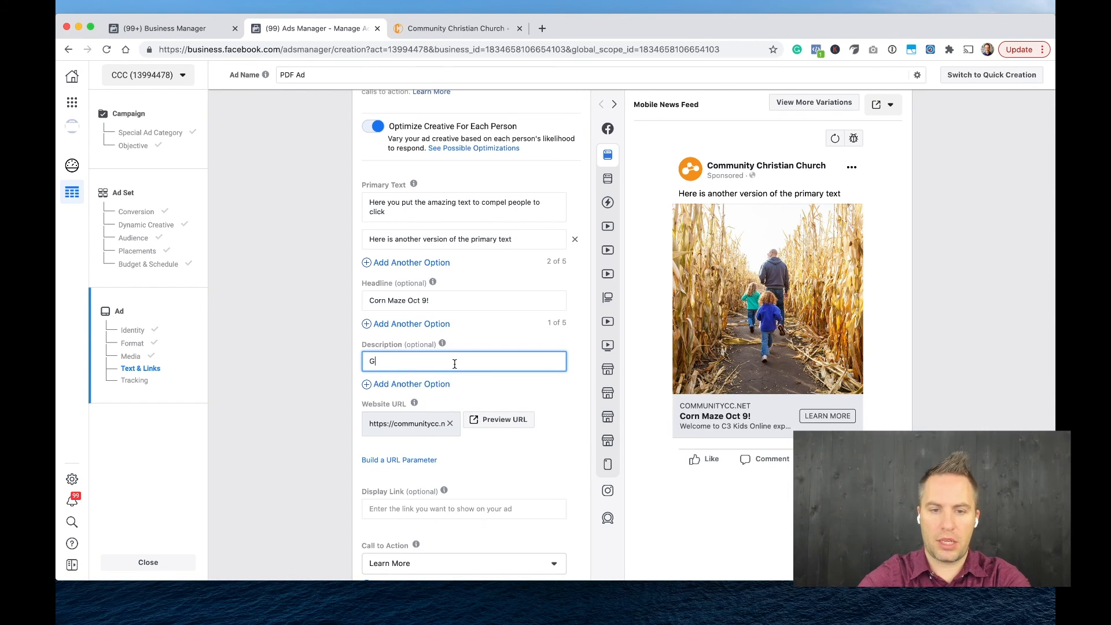
type("Get tickets now")
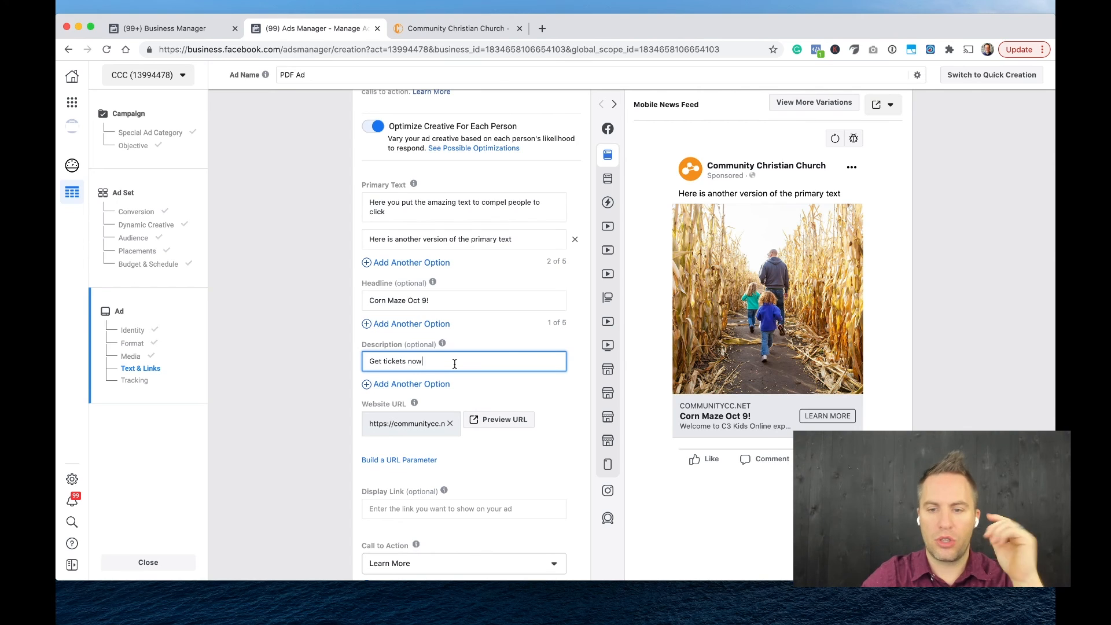
key("Tab")
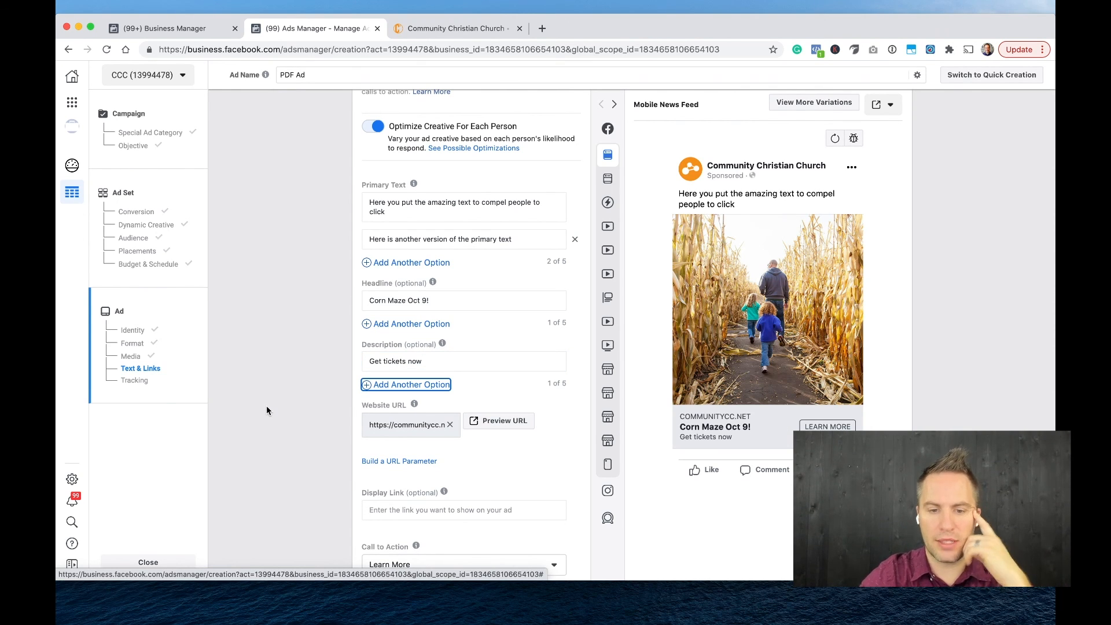
Look through the call-to-action choices available for the ad and keep Learn More selected.
scroll(281, 428, "down", 5)
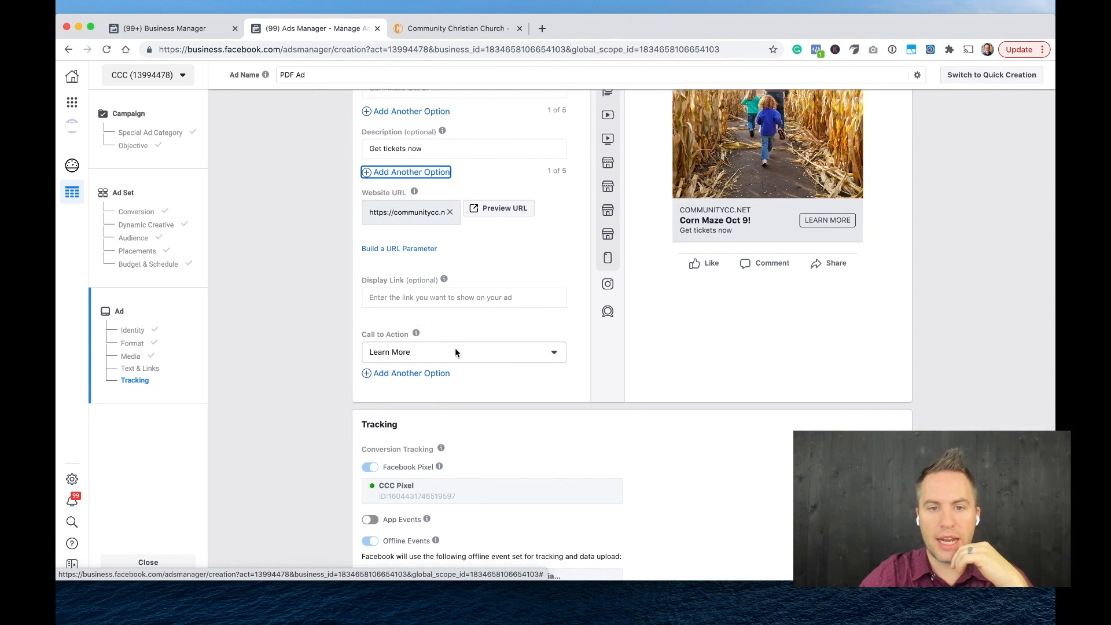
scroll(438, 283, "up", 2)
scroll(438, 283, "up", 3)
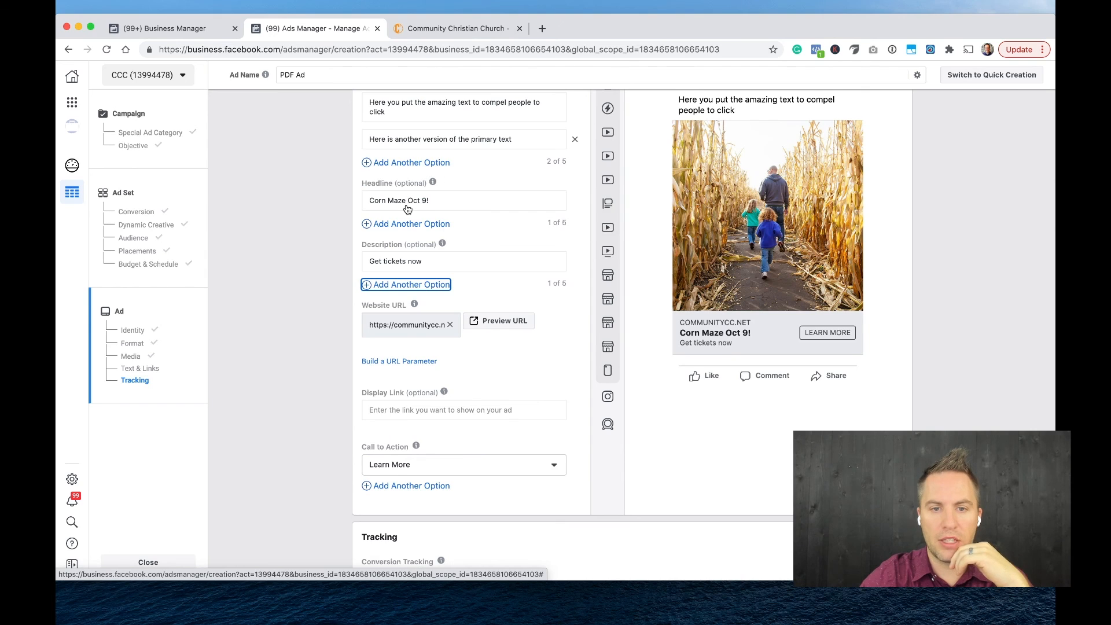
scroll(408, 220, "down", 4)
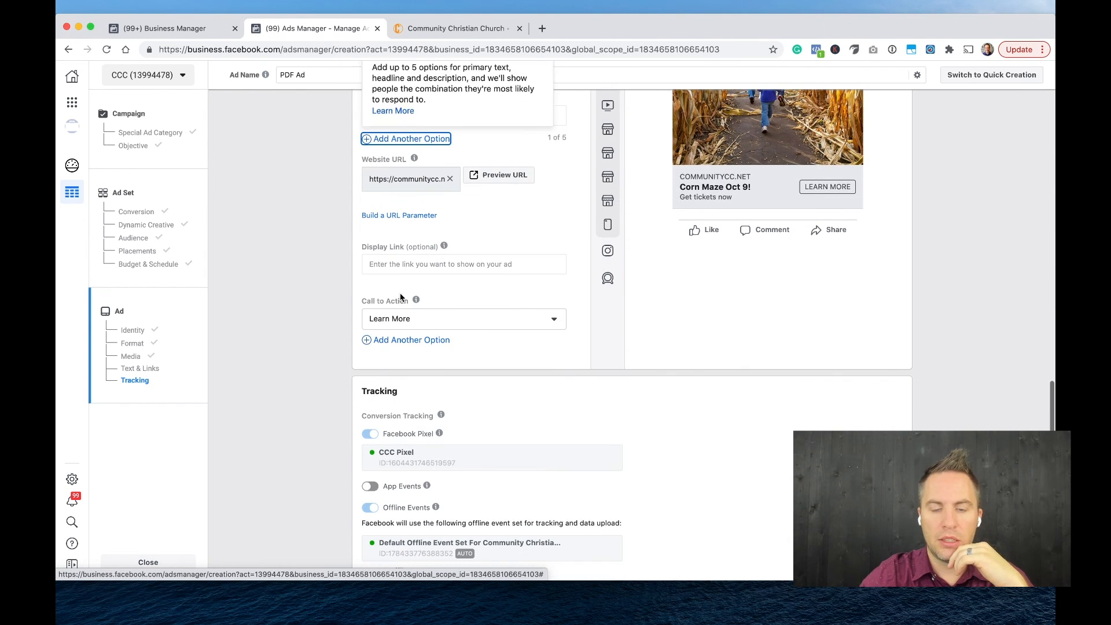
left_click(440, 320)
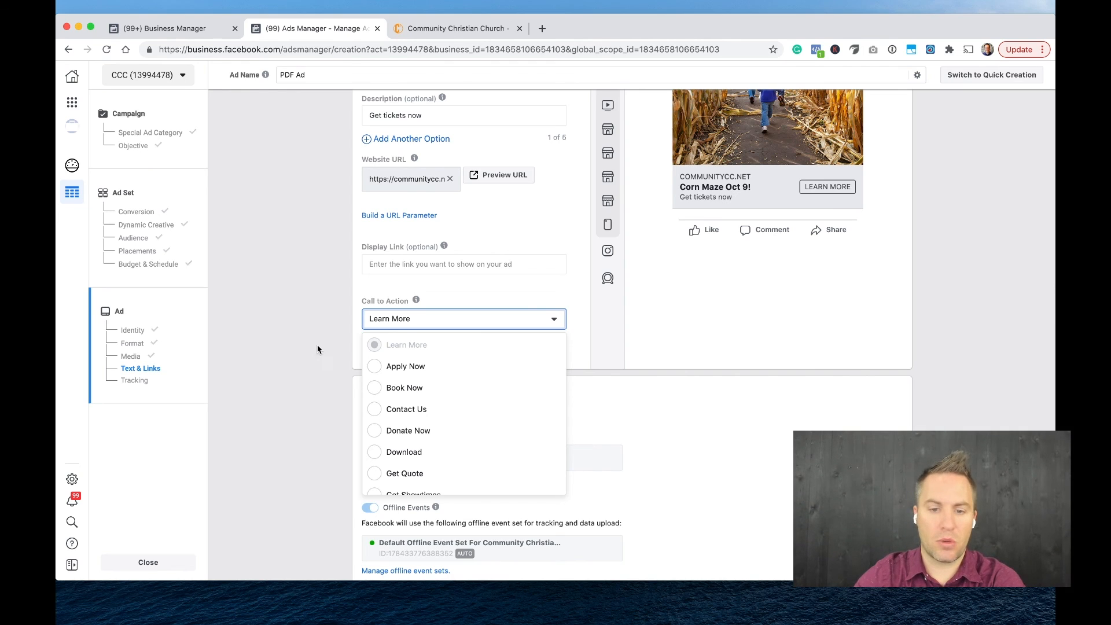
scroll(362, 367, "down", 3)
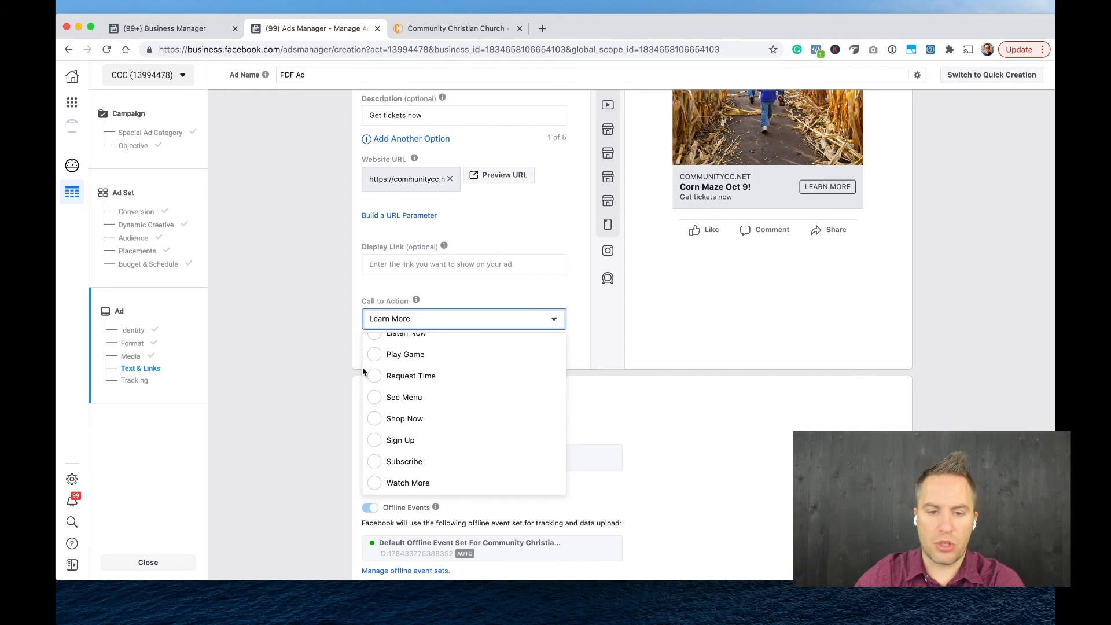
scroll(376, 445, "up", 3)
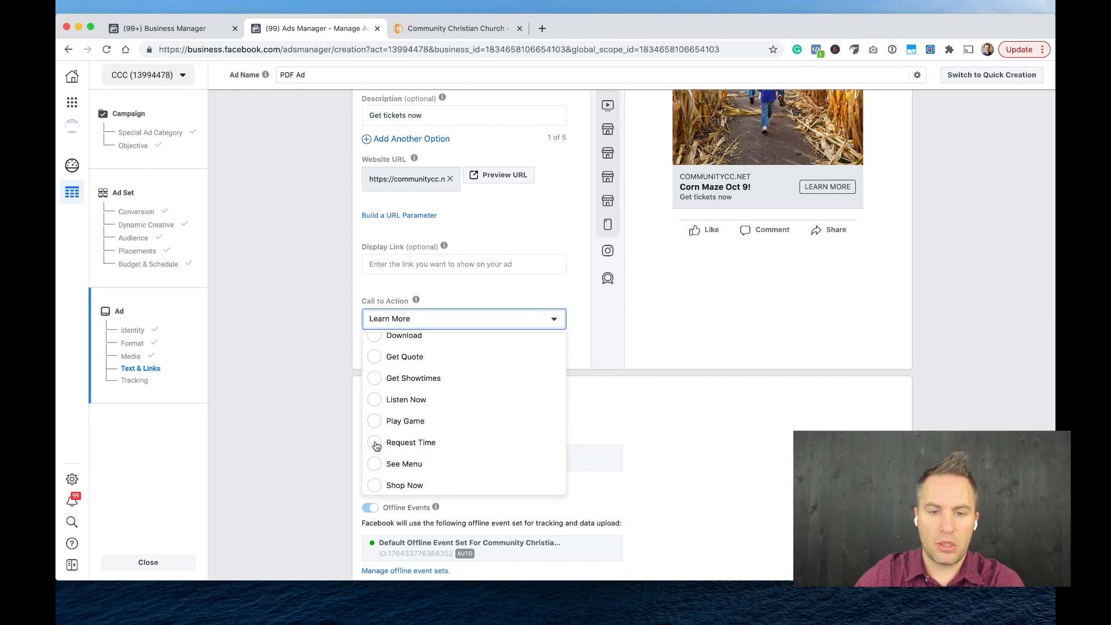
scroll(372, 447, "down", 3)
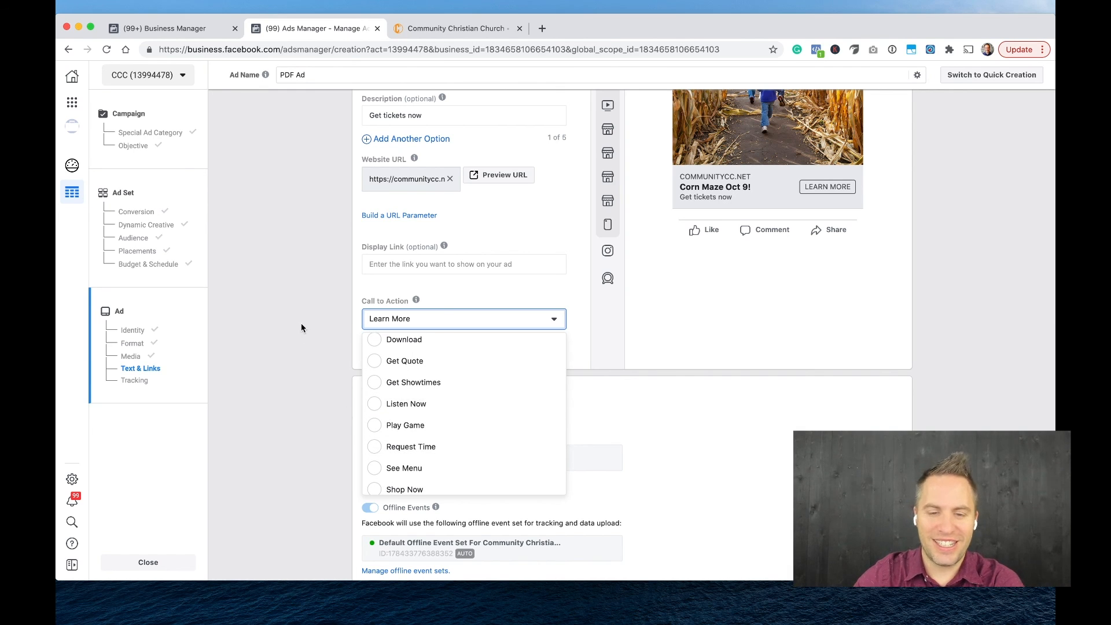
scroll(301, 328, "down", 3)
scroll(303, 312, "up", 4)
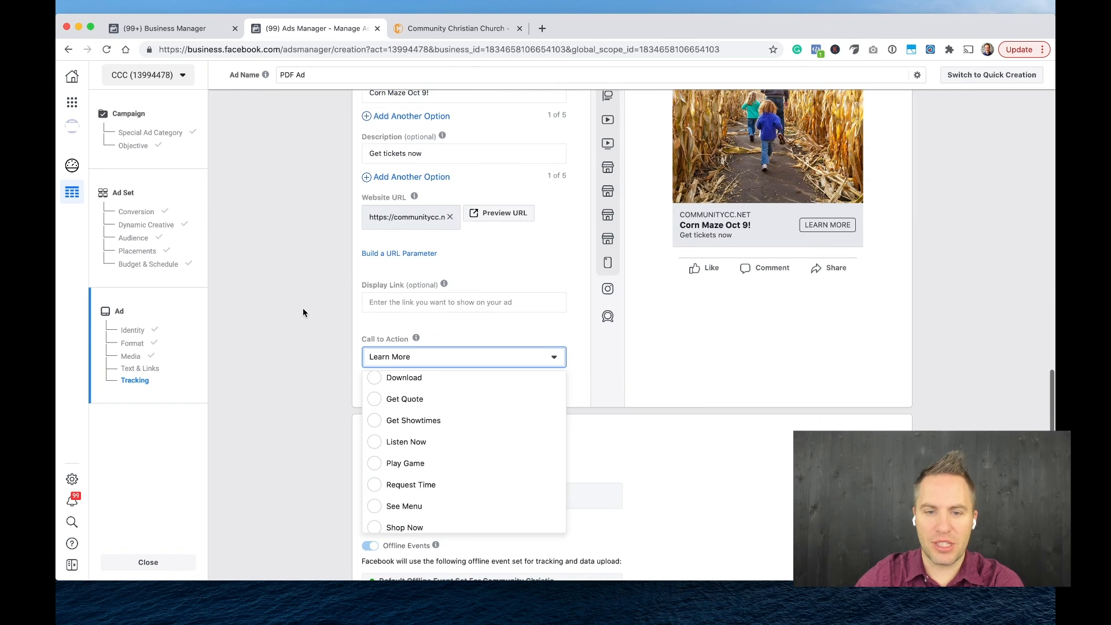
scroll(377, 426, "down", 2)
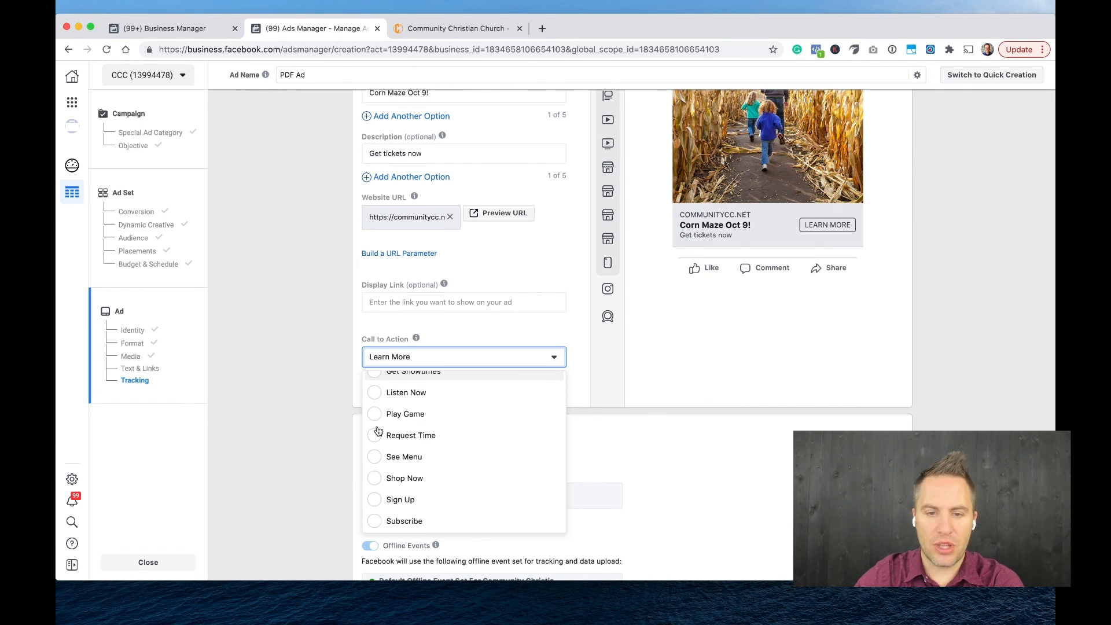
scroll(377, 426, "up", 5)
scroll(318, 447, "down", 3)
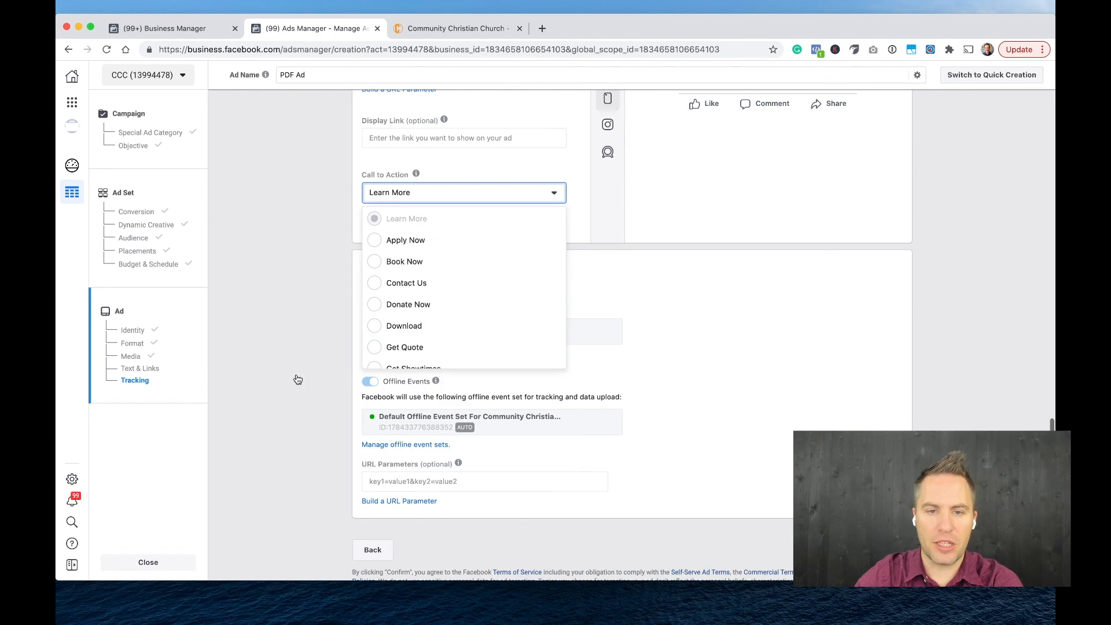
left_click(323, 284)
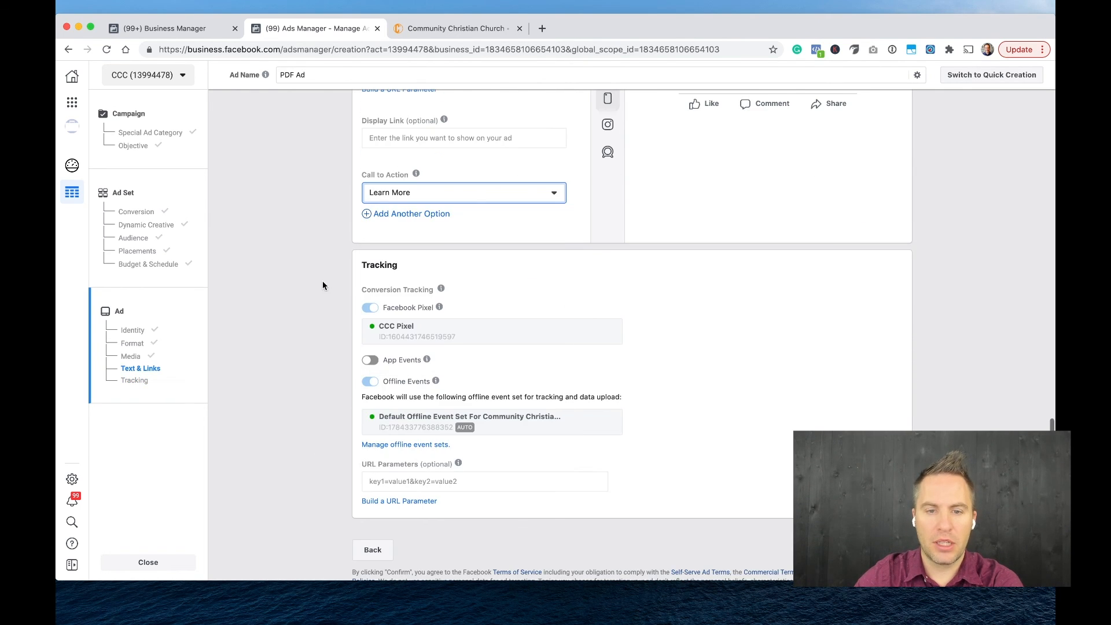
Add a second call-to-action option to the ad and set it to Sign Up.
left_click(424, 216)
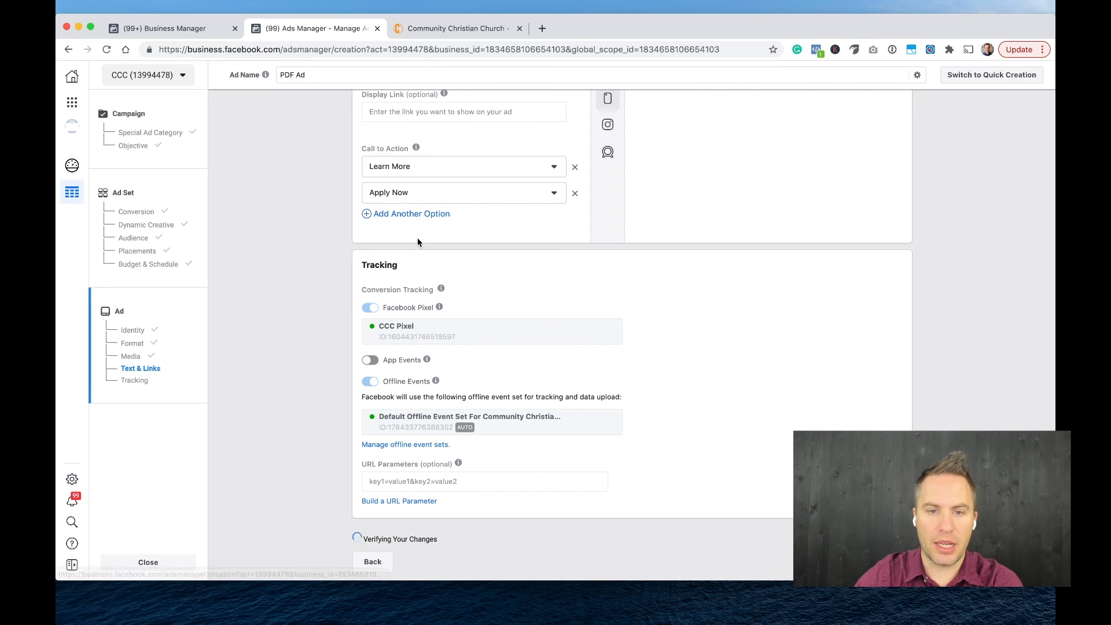
left_click(423, 197)
scroll(416, 283, "down", 5)
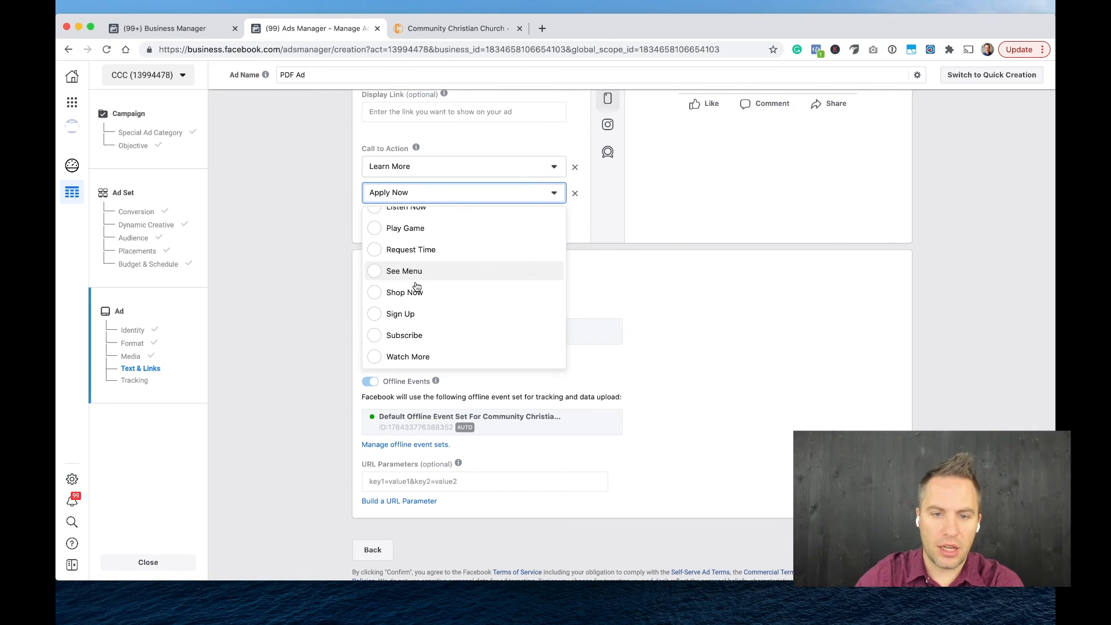
left_click(375, 313)
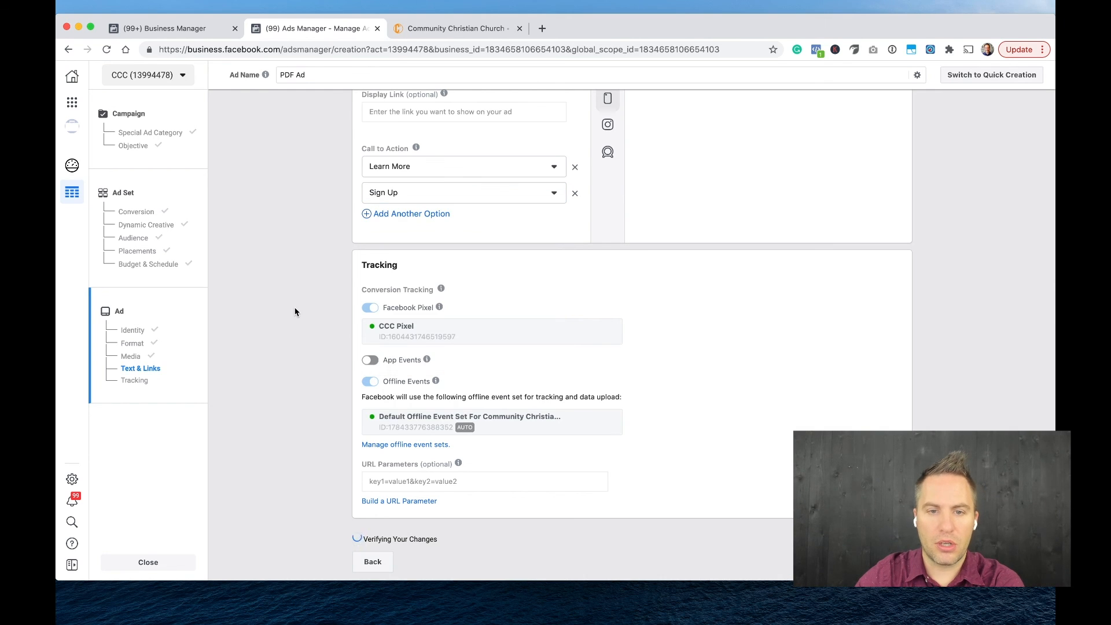
Review the ad's text and links together with its conversion tracking settings, including the Facebook Pixel and offline events.
scroll(306, 273, "up", 5)
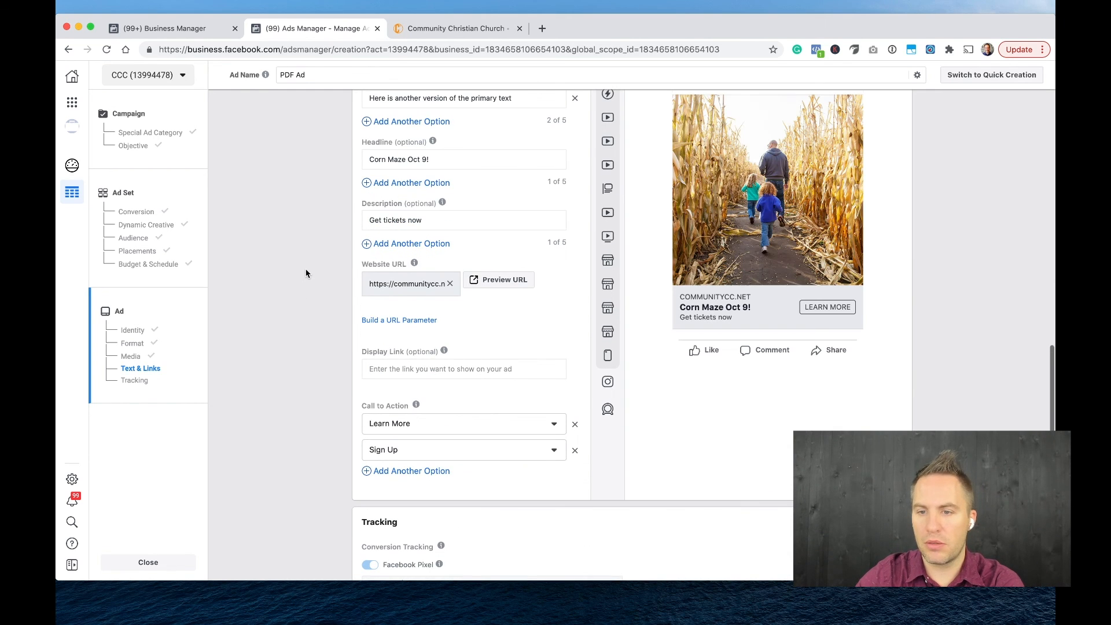
scroll(306, 273, "down", 3)
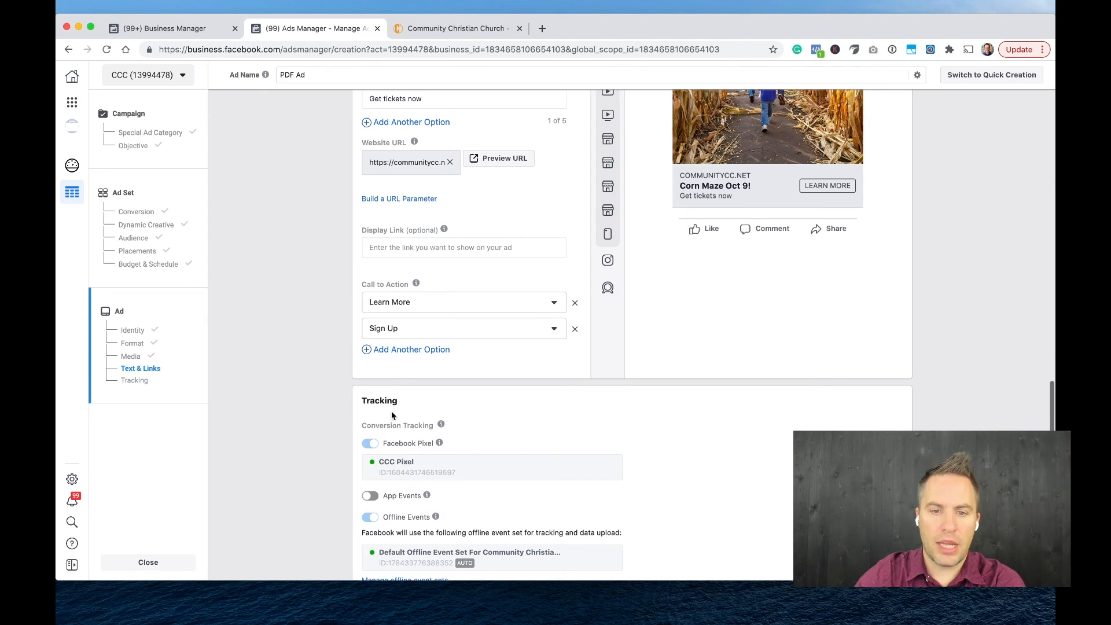
scroll(392, 410, "down", 3)
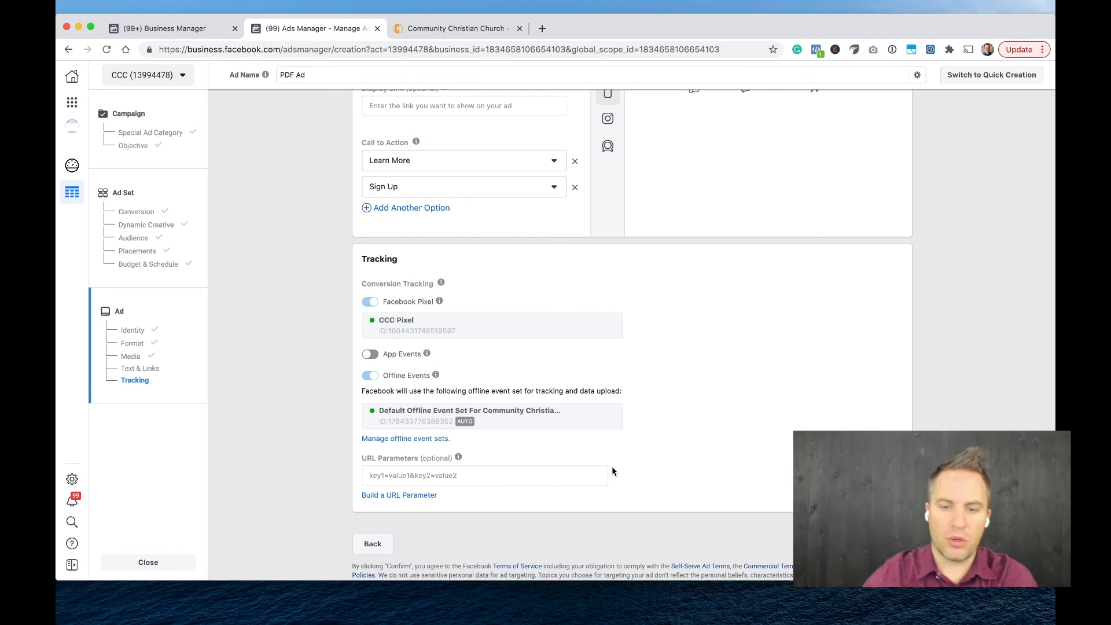
scroll(776, 464, "up", 20)
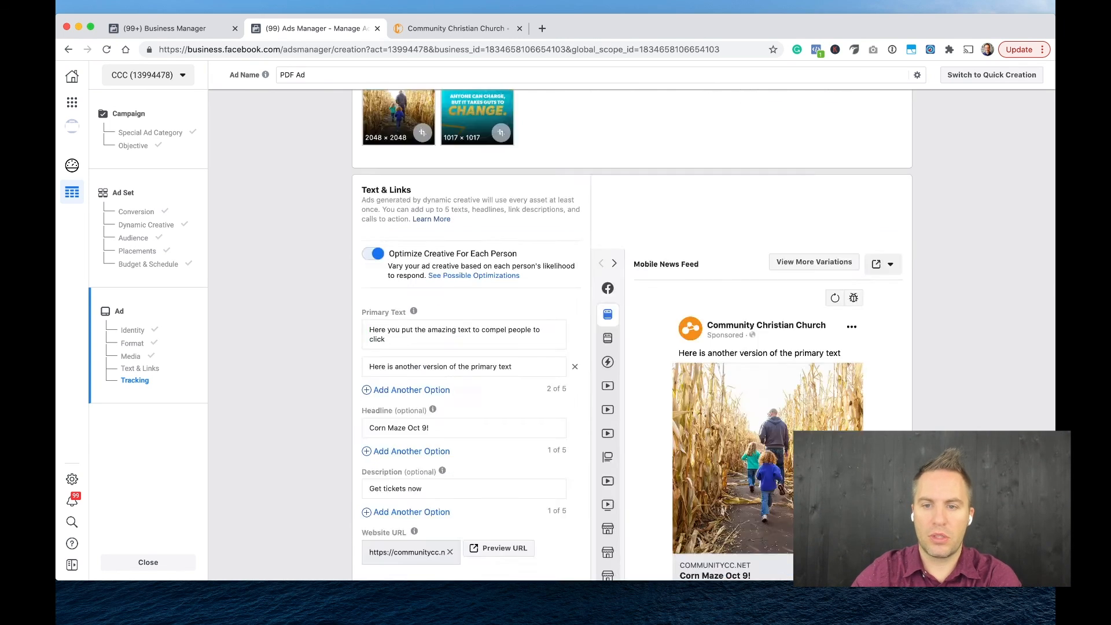
scroll(775, 464, "down", 20)
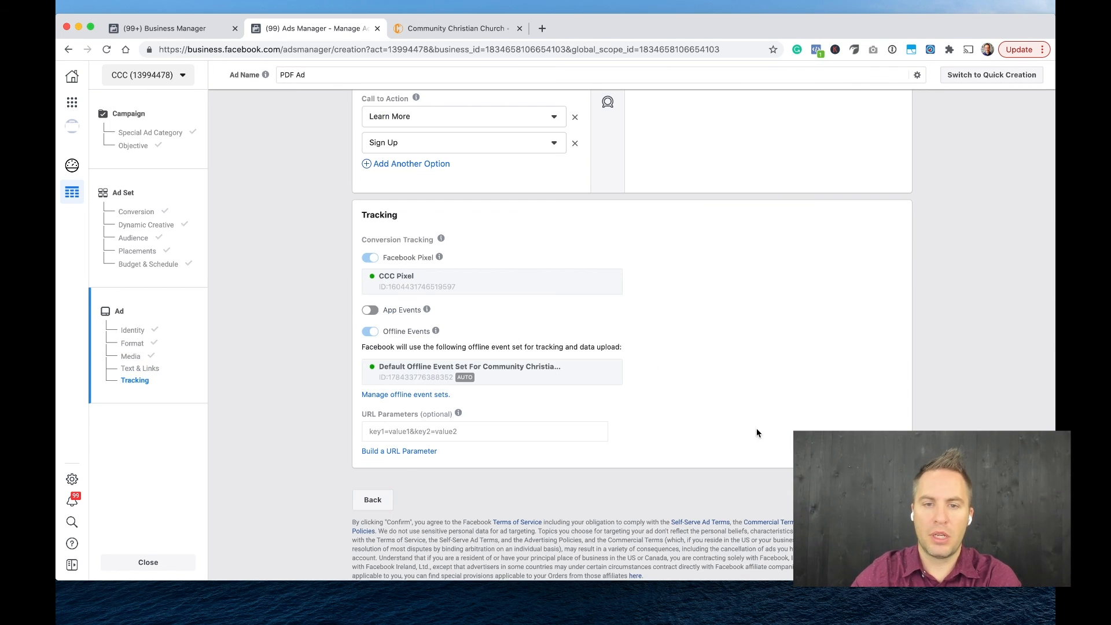
Leave the ad creation page for the main Ads Manager through the business tools shortcuts.
scroll(733, 399, "up", 20)
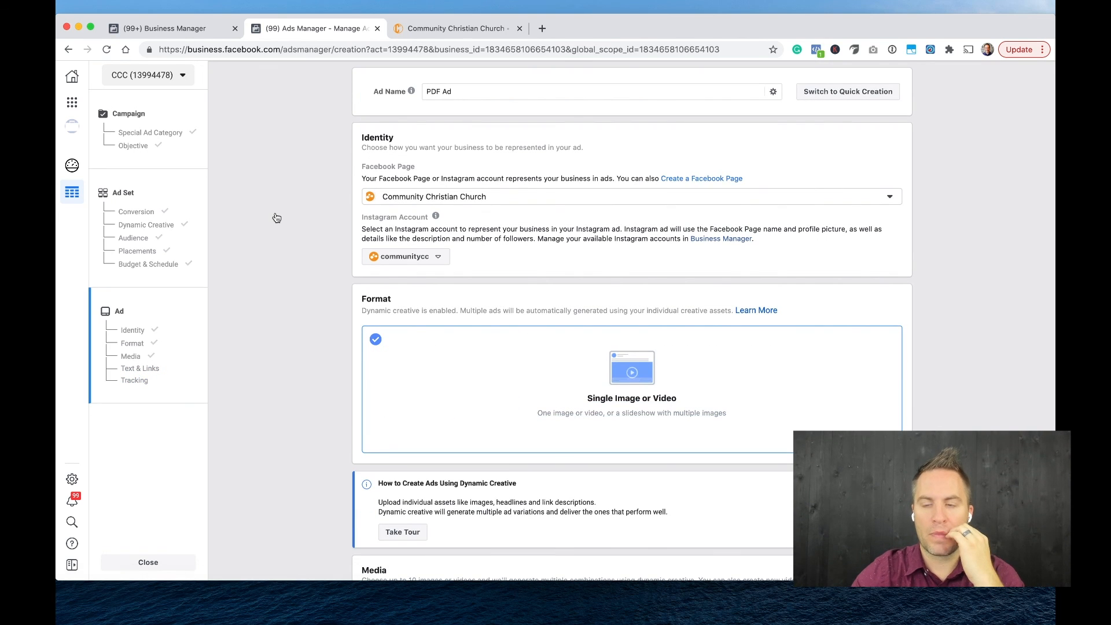
left_click(72, 102)
left_click(147, 147)
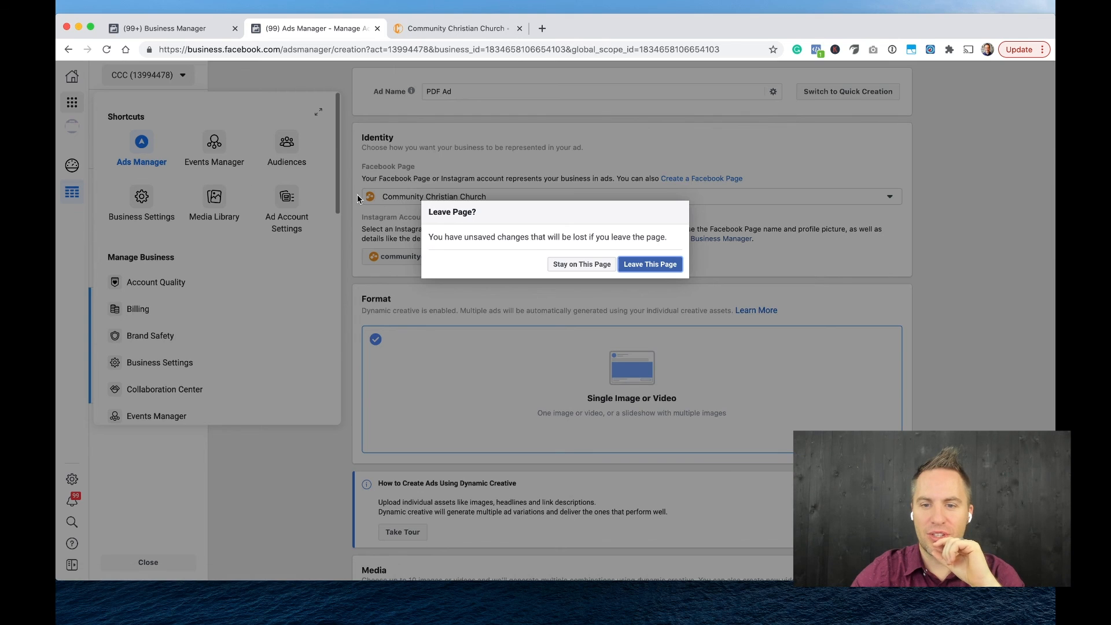